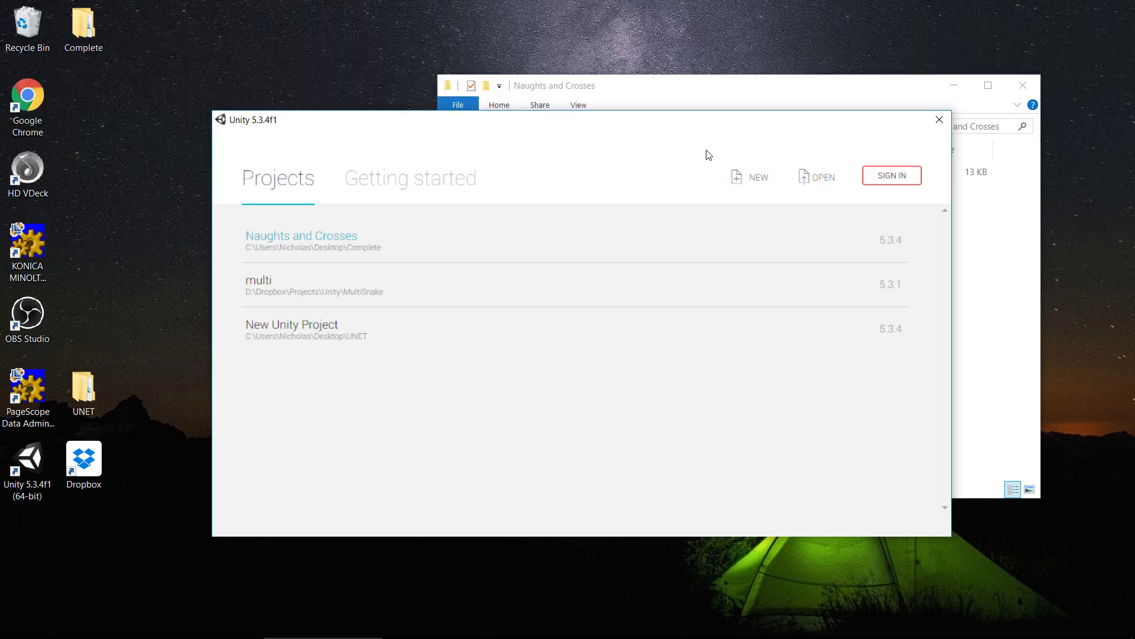
Create a new 2D project called 'Naughts and Crosses' in the Desktop location
{"action": "left_click", "coordinate": [750, 187]}
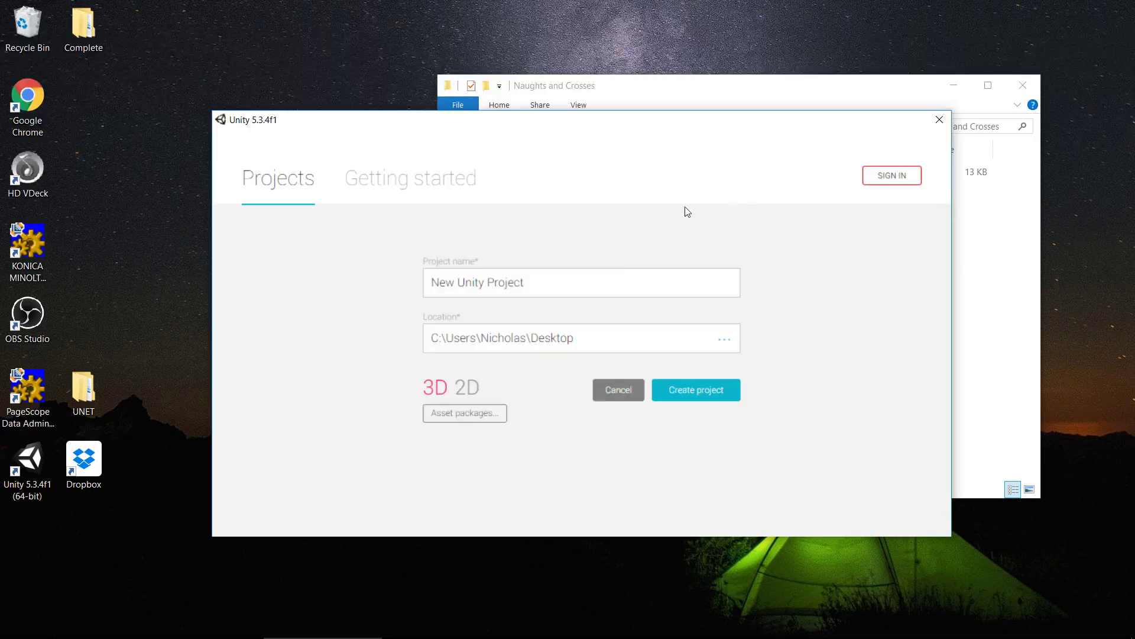
{"action": "left_click_drag", "start_coordinate": [591, 284], "coordinate": [413, 285]}
{"action": "type", "text": "NAugh"}
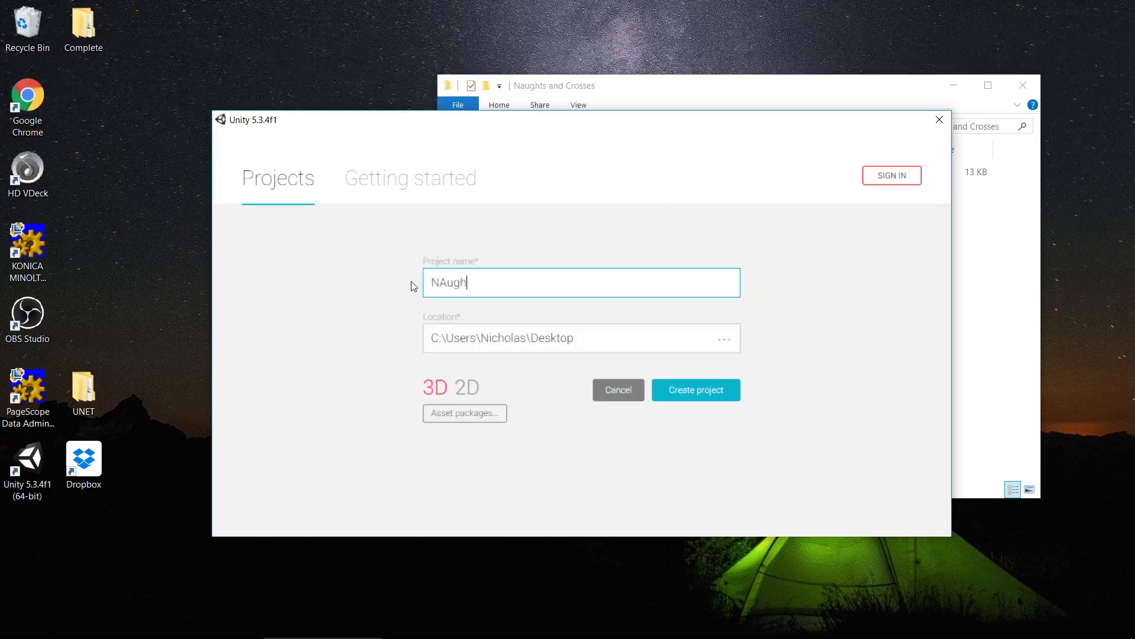
{"action": "key", "text": "BackSpace"}
{"action": "key", "text": "BackSpace"}
{"action": "key", "text": "BackSpace"}
{"action": "key", "text": "BackSpace"}
{"action": "type", "text": "augh"}
{"action": "key", "text": "BackSpace"}
{"action": "key", "text": "BackSpace"}
{"action": "key", "text": "BackSpace"}
{"action": "type", "text": "ughts and Crosses"}
{"action": "left_click", "coordinate": [619, 333]}
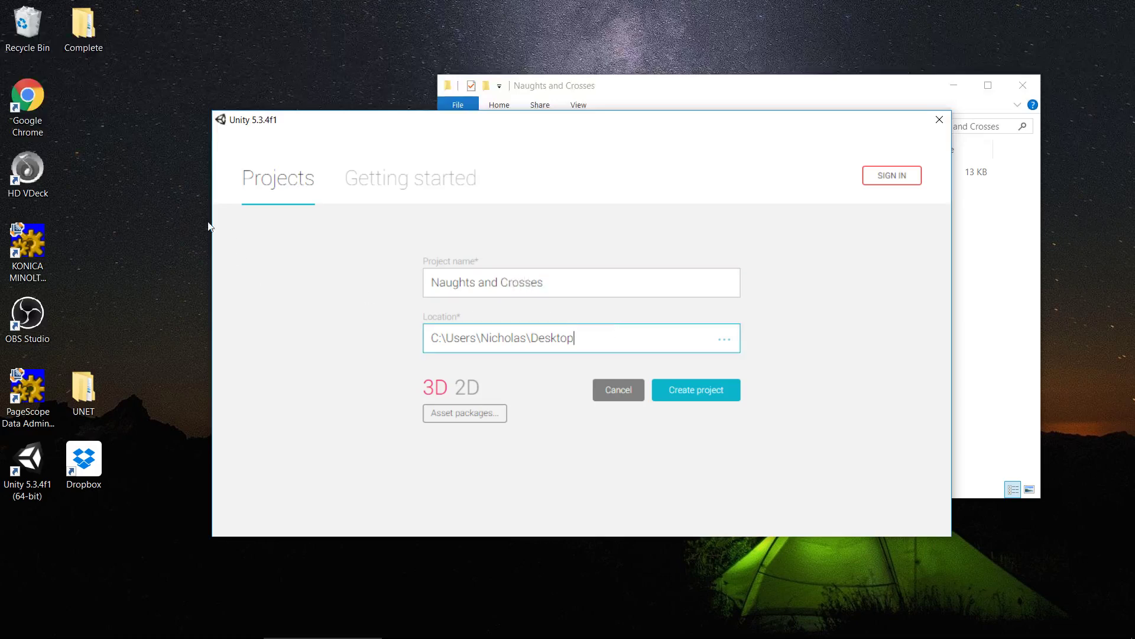
{"action": "left_click", "coordinate": [473, 388]}
{"action": "left_click", "coordinate": [707, 392]}
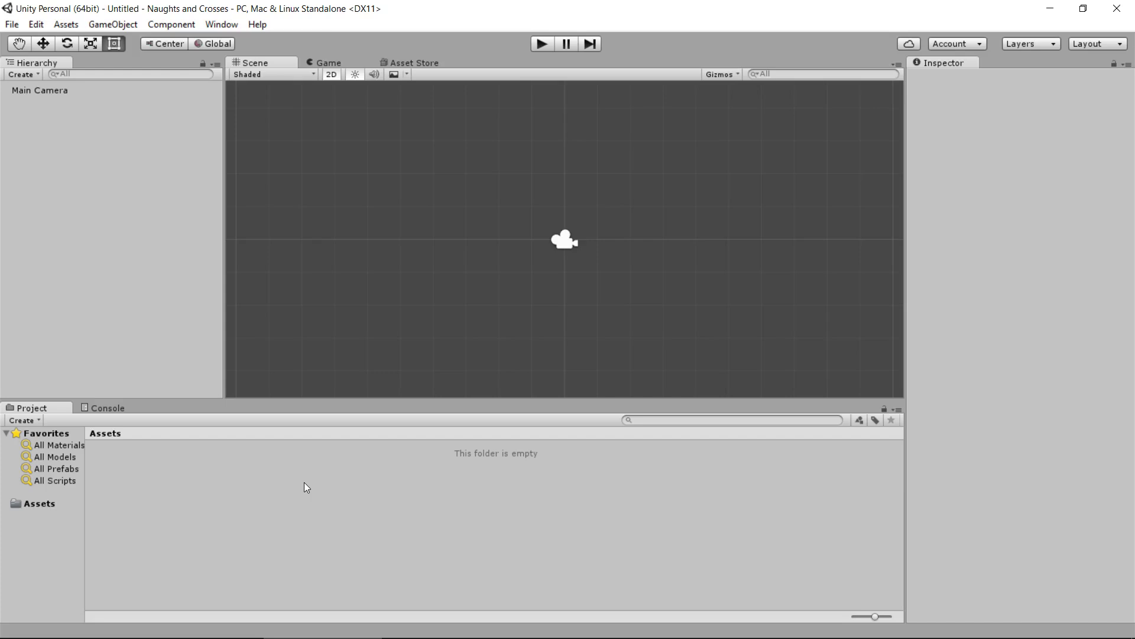
Create two folders in Assets named Materials and Models
{"action": "right_click", "coordinate": [218, 484]}
{"action": "mouse_move", "coordinate": [347, 212]}
{"action": "left_click", "coordinate": [499, 215]}
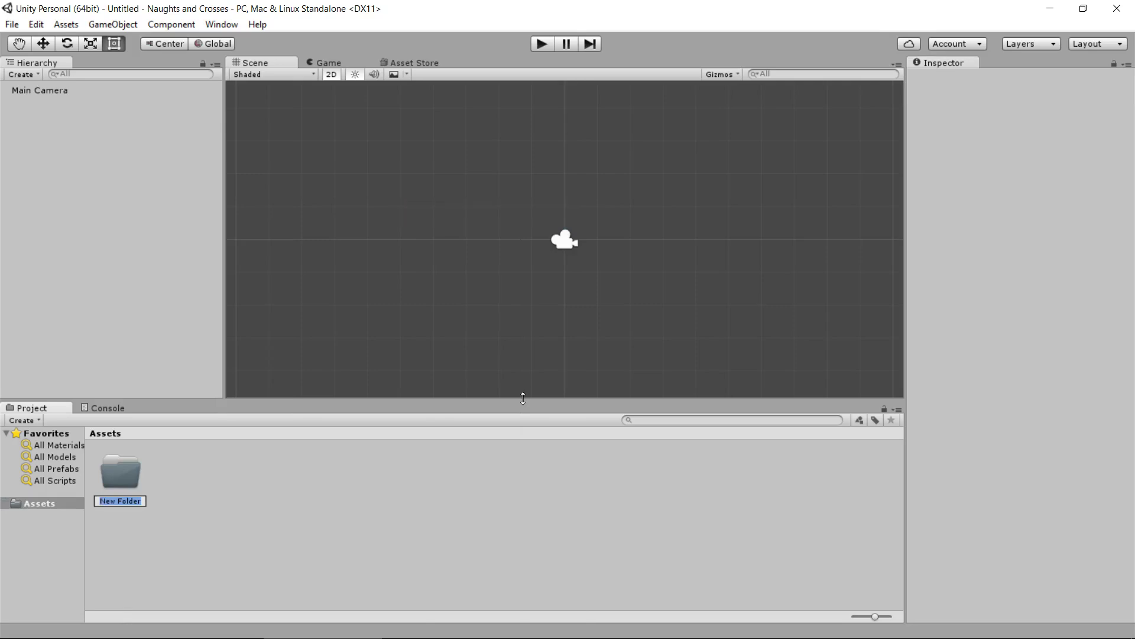
{"action": "type", "text": "Materials"}
{"action": "key", "text": "Return"}
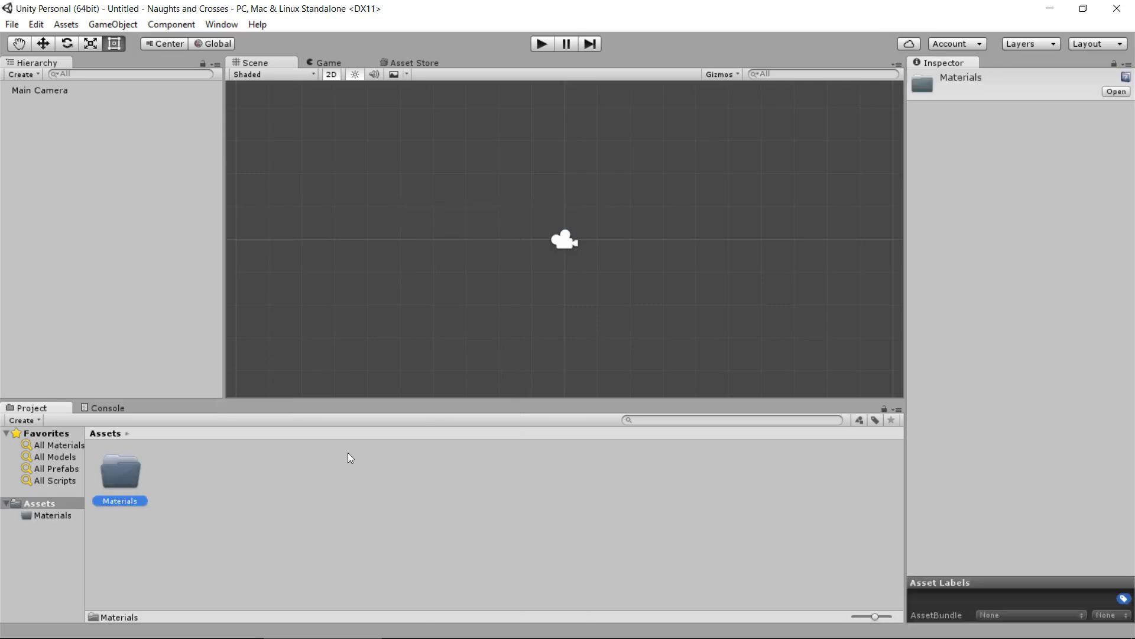
{"action": "right_click", "coordinate": [198, 473]}
{"action": "mouse_move", "coordinate": [307, 202]}
{"action": "left_click", "coordinate": [450, 200]}
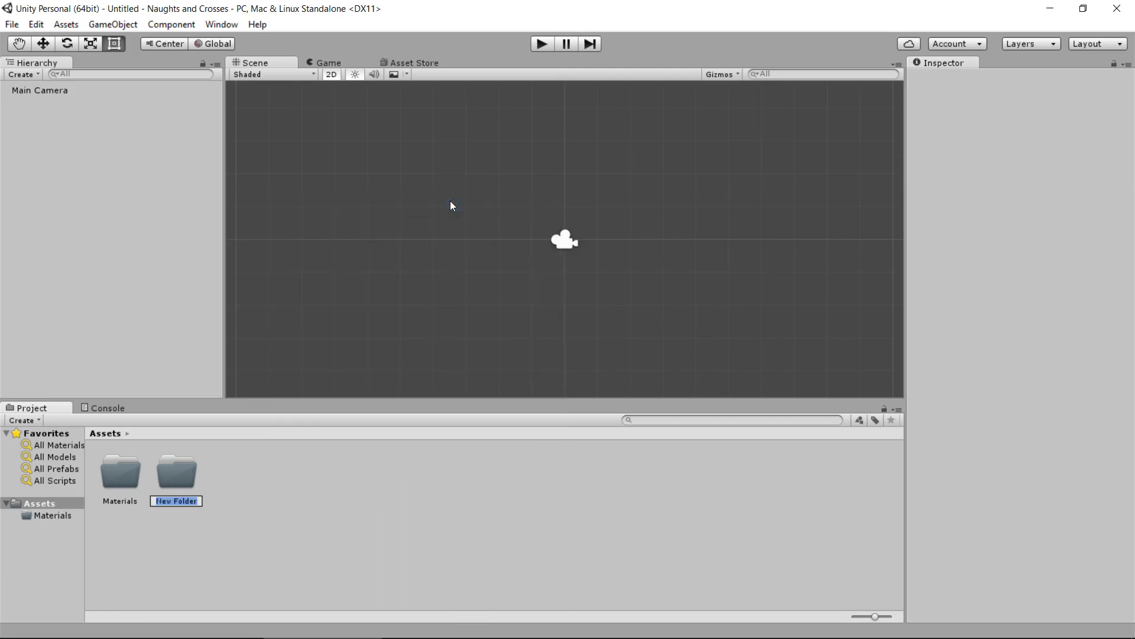
{"action": "type", "text": "Models"}
{"action": "key", "text": "Return"}
Add two more Assets folders named Prefabs and Scripts
{"action": "right_click", "coordinate": [297, 483]}
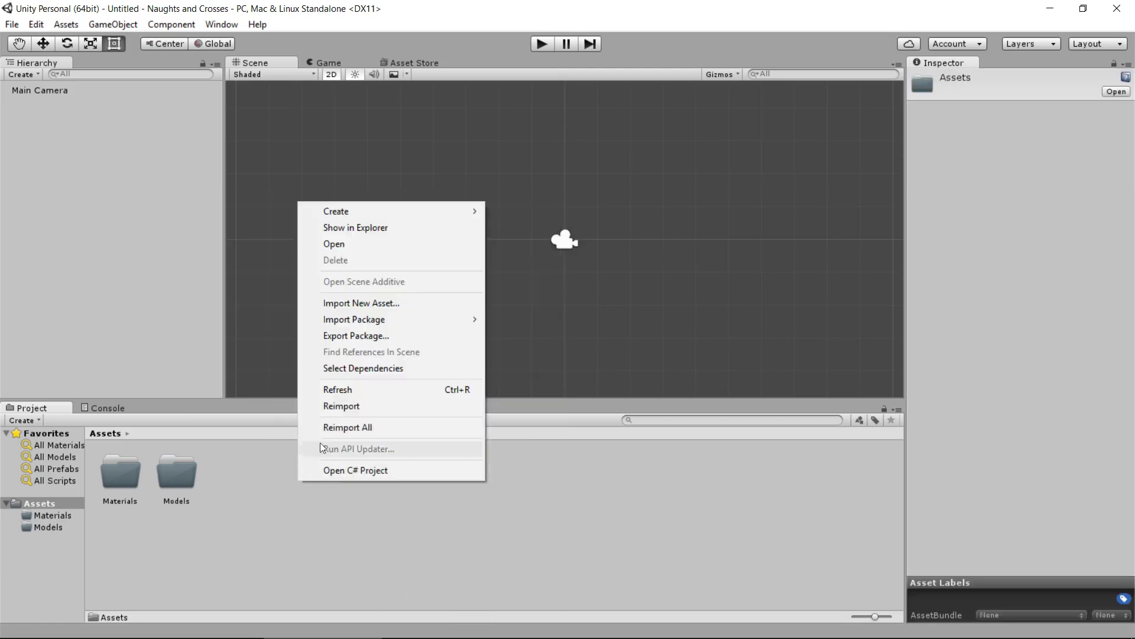
{"action": "mouse_move", "coordinate": [412, 212]}
{"action": "left_click", "coordinate": [551, 214]}
{"action": "type", "text": "Prefabs"}
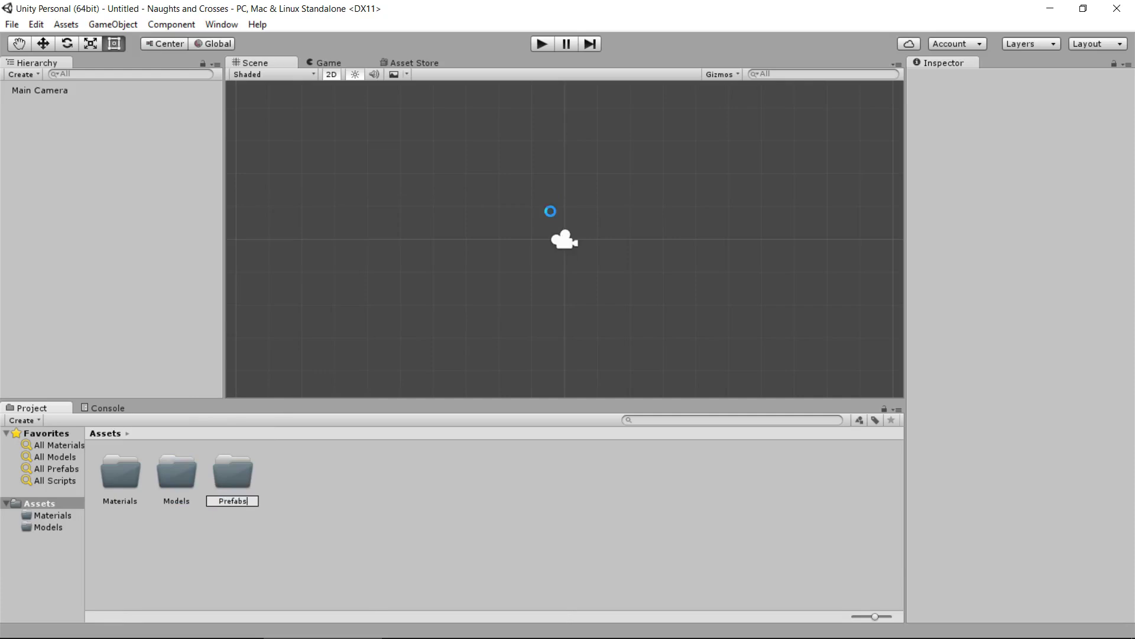
{"action": "key", "text": "Return"}
{"action": "right_click", "coordinate": [360, 467]}
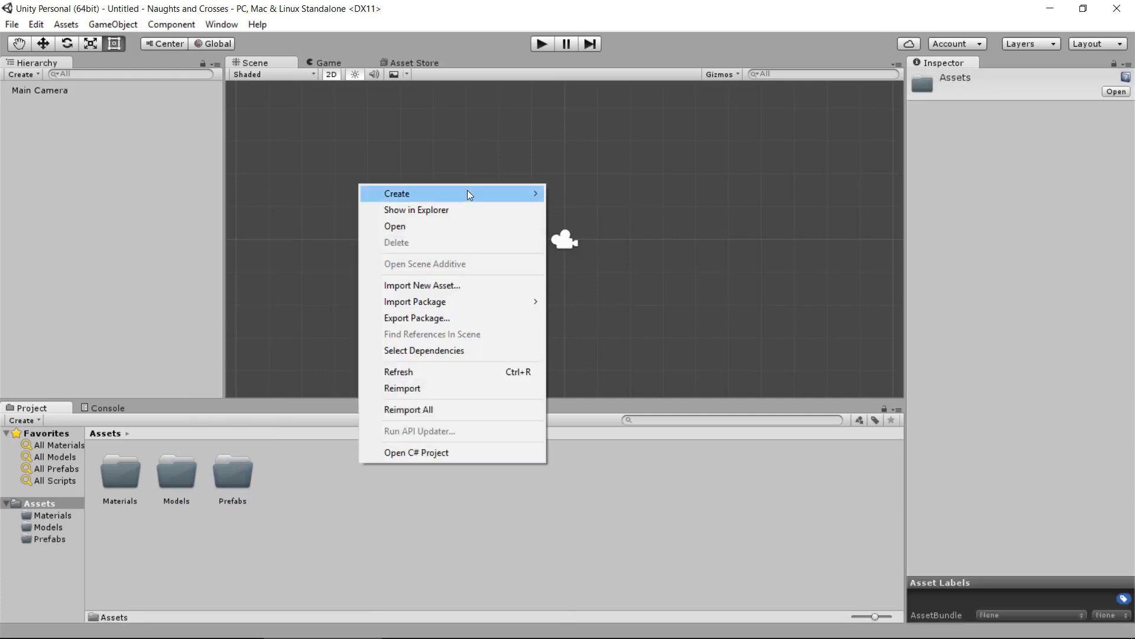
{"action": "mouse_move", "coordinate": [468, 192]}
{"action": "left_click", "coordinate": [576, 193]}
{"action": "type", "text": "Scripts"}
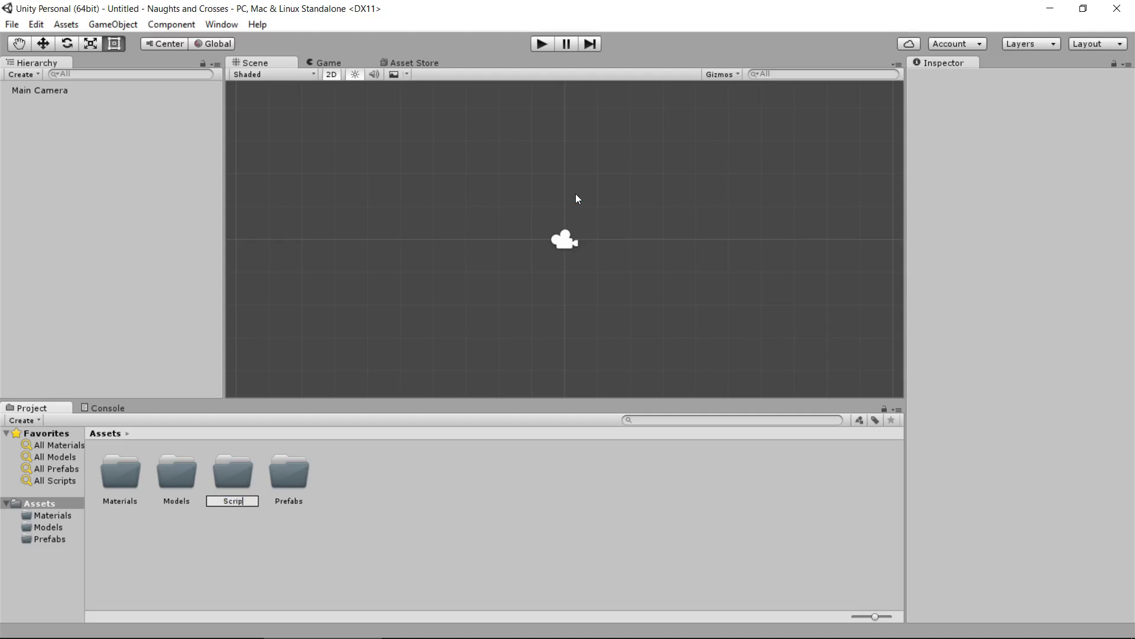
{"action": "key", "text": "Return"}
Check each new folder, then open the empty Models folder
{"action": "left_click", "coordinate": [112, 482]}
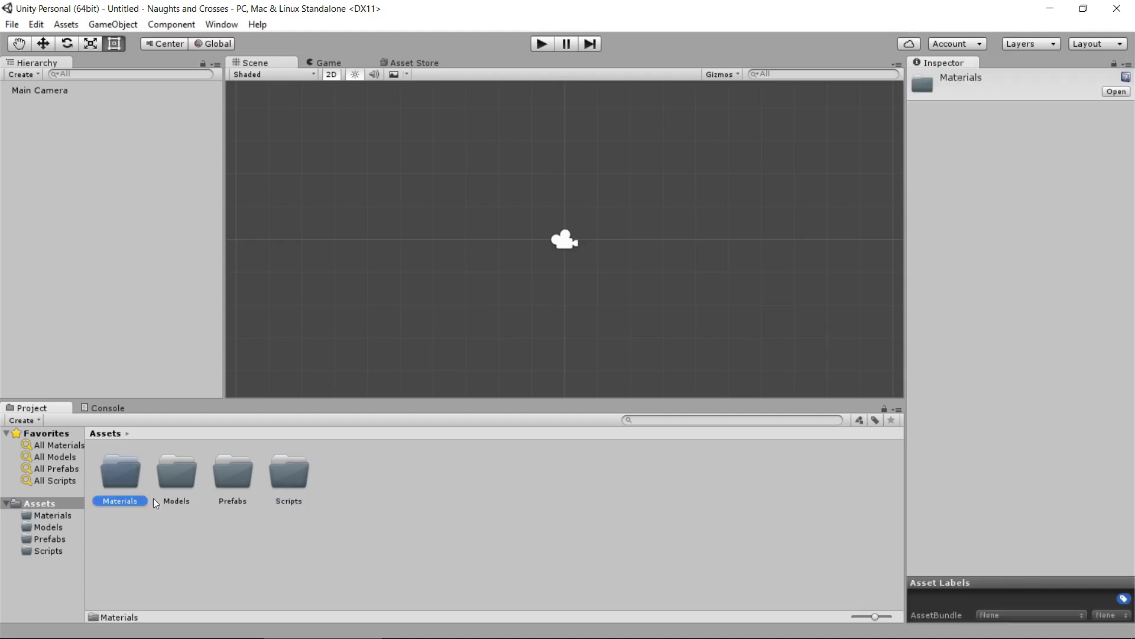
{"action": "left_click", "coordinate": [184, 480]}
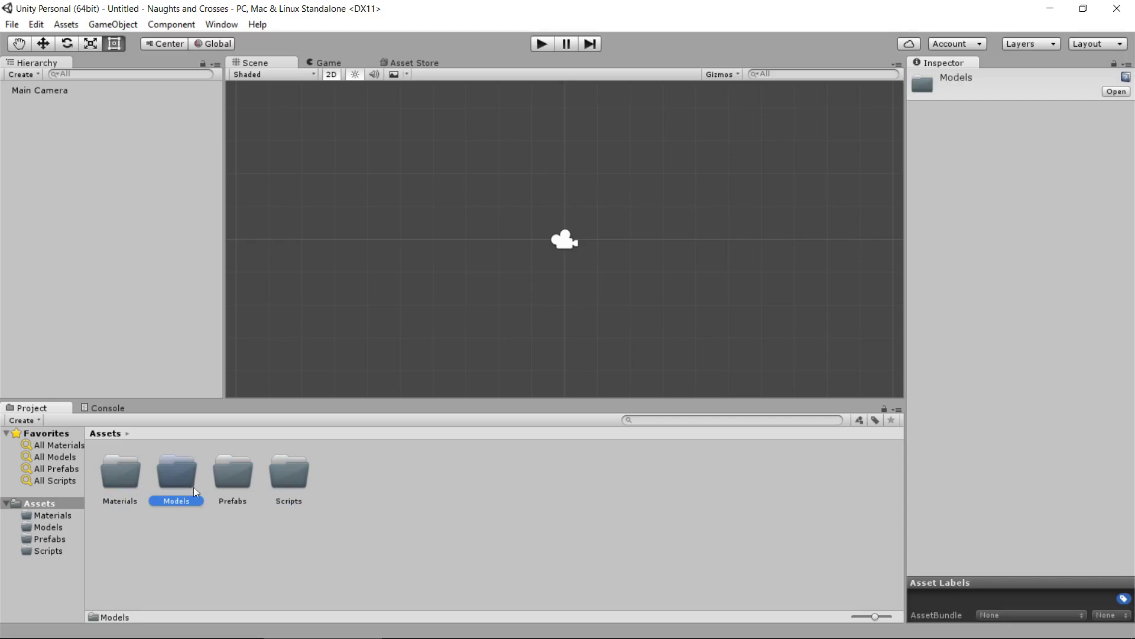
{"action": "left_click", "coordinate": [239, 486]}
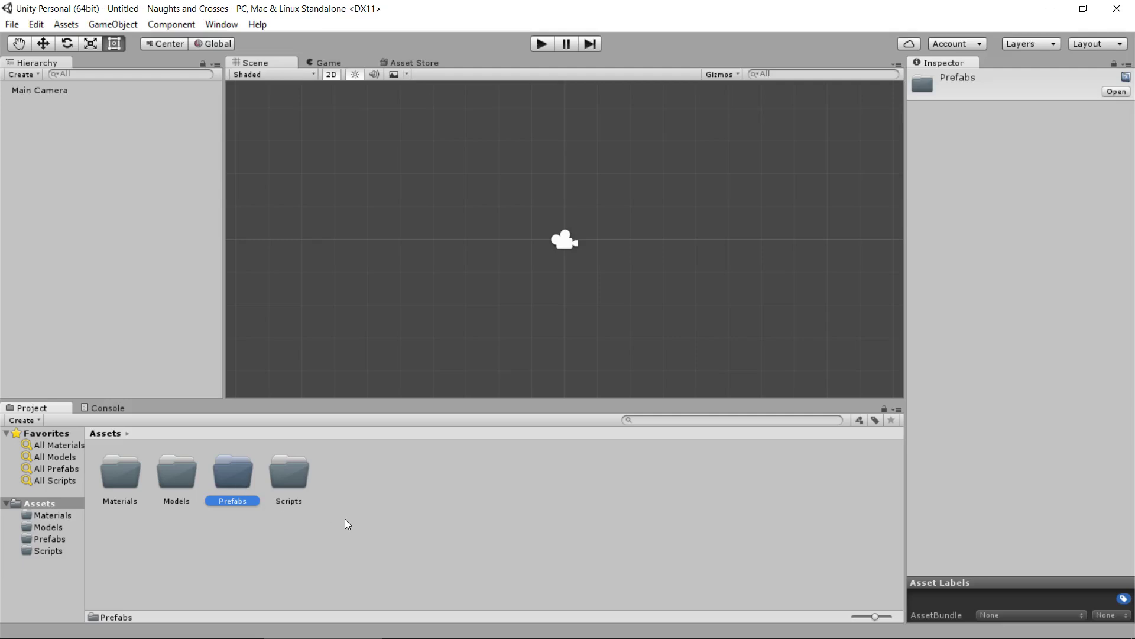
{"action": "left_click", "coordinate": [299, 488]}
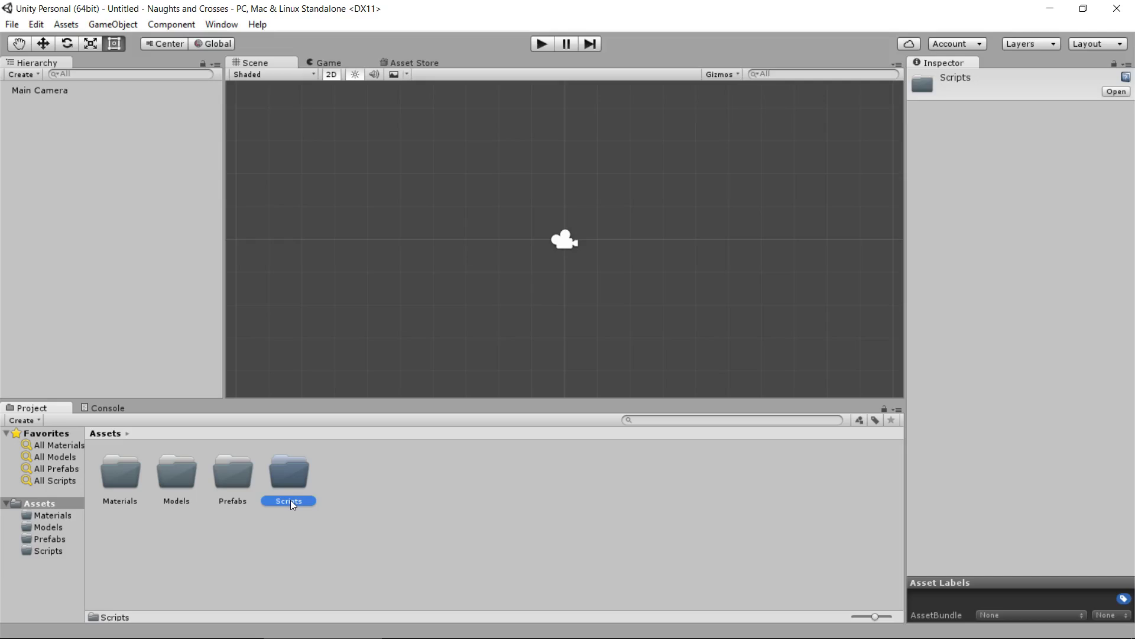
{"action": "left_click", "coordinate": [270, 527]}
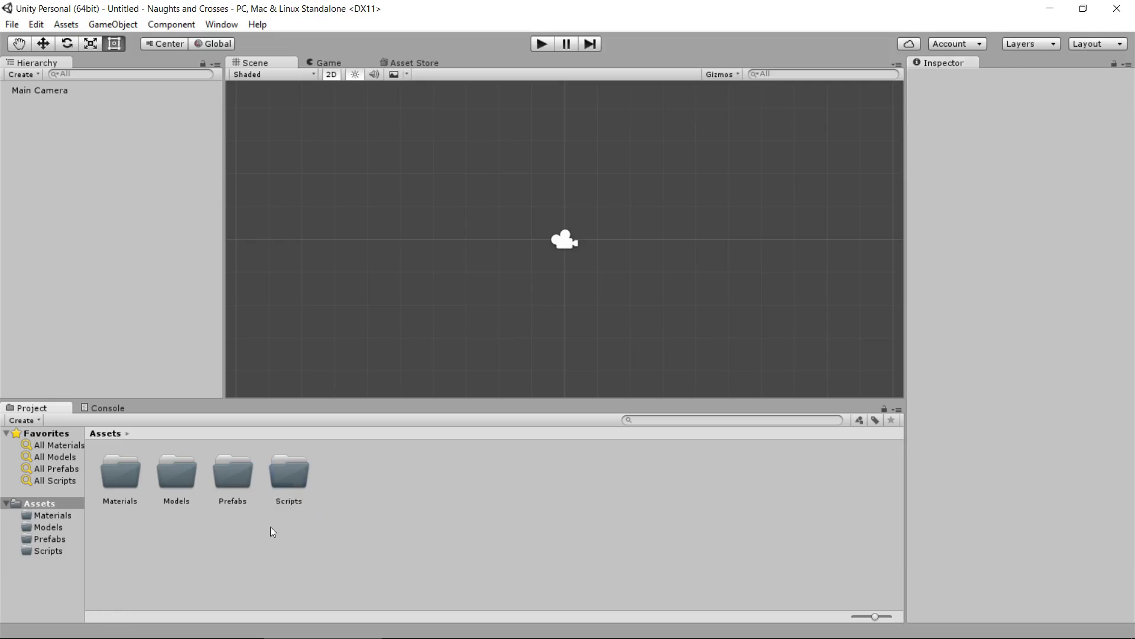
{"action": "left_click", "coordinate": [176, 482]}
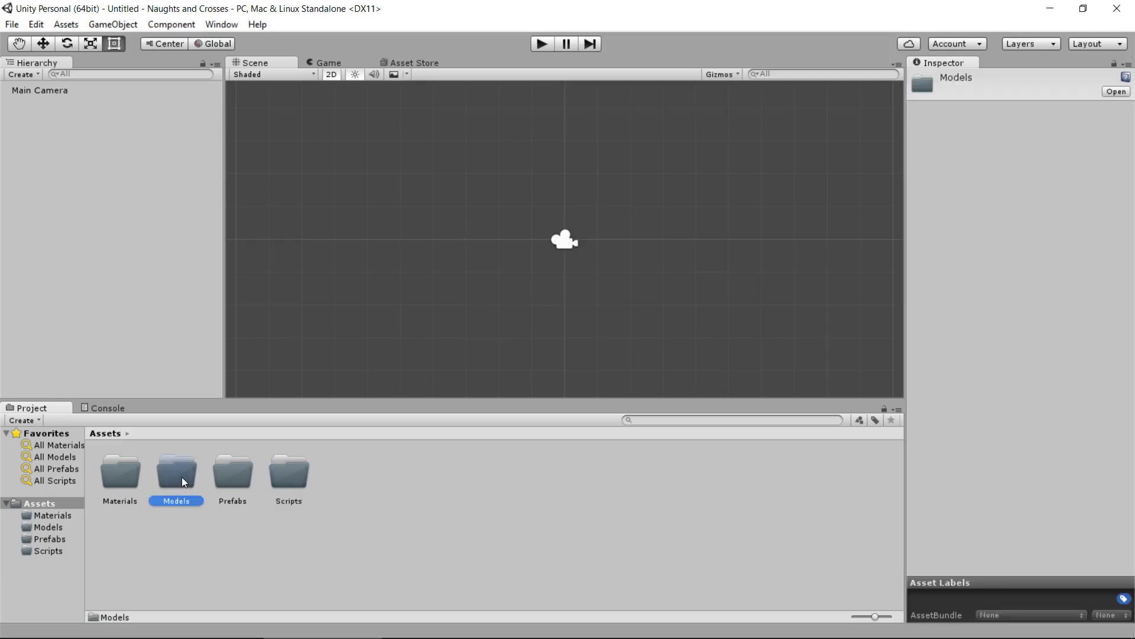
{"action": "double_click", "coordinate": [182, 479]}
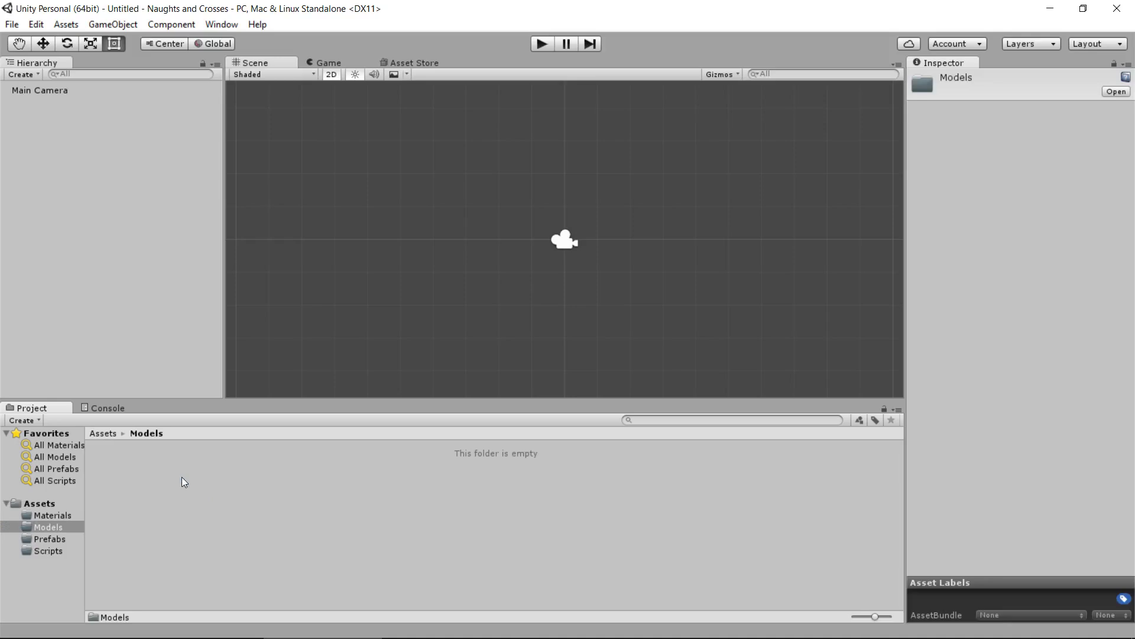
Open Models.zip in the file browser and copy O.fbx and X.fbx
{"action": "key", "text": "alt+Tab"}
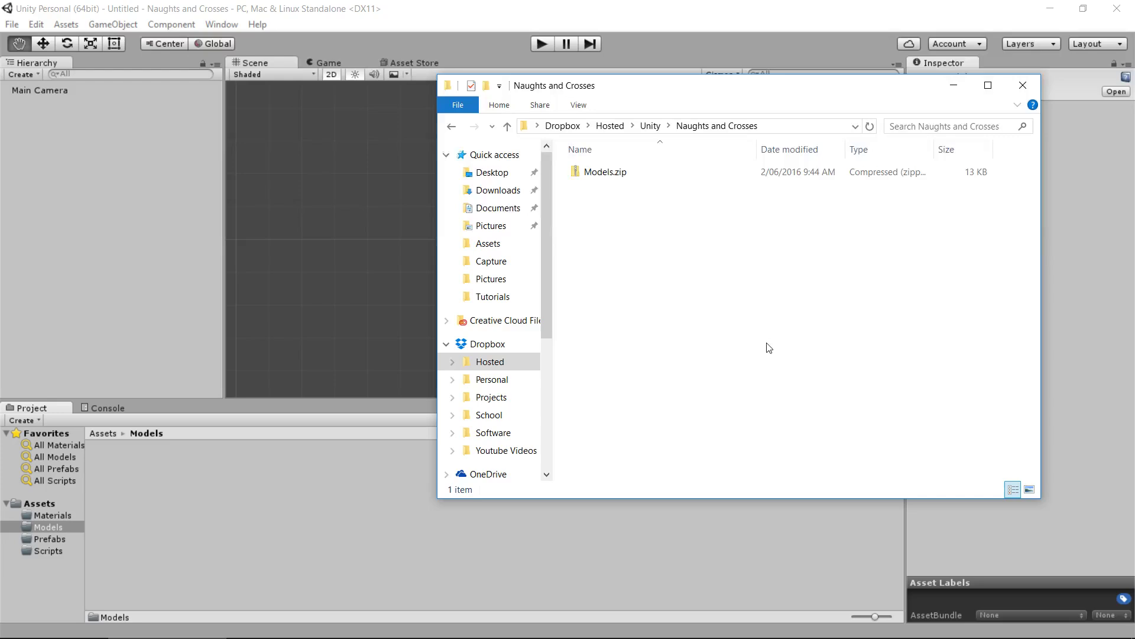
{"action": "left_click", "coordinate": [615, 178]}
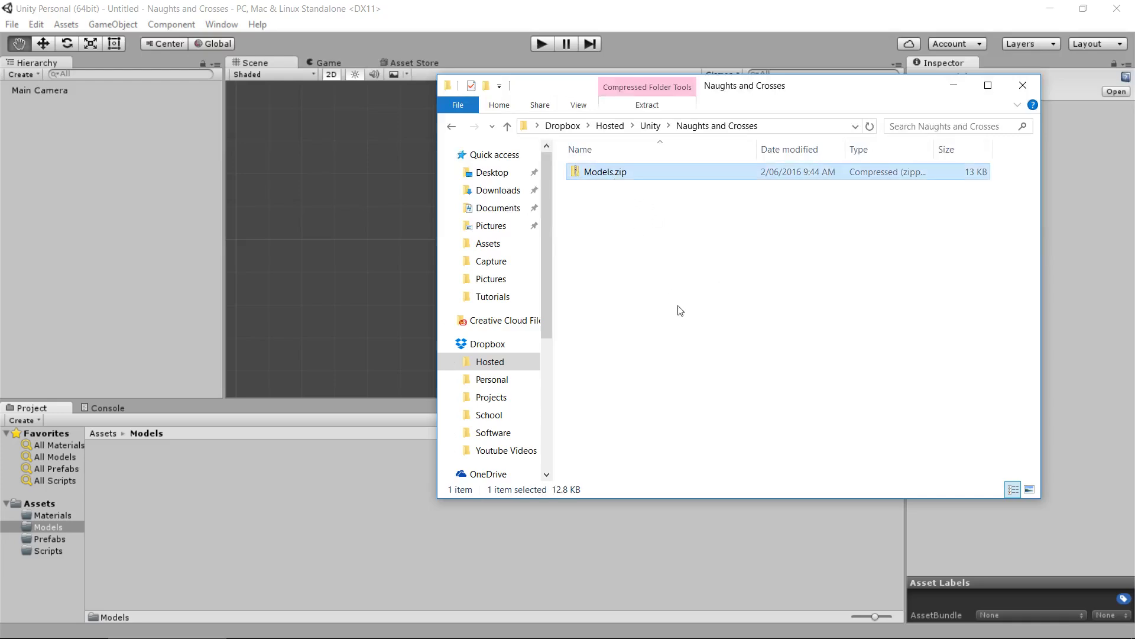
{"action": "double_click", "coordinate": [609, 176]}
{"action": "left_click_drag", "start_coordinate": [628, 196], "coordinate": [626, 175]}
{"action": "left_click", "coordinate": [688, 257]}
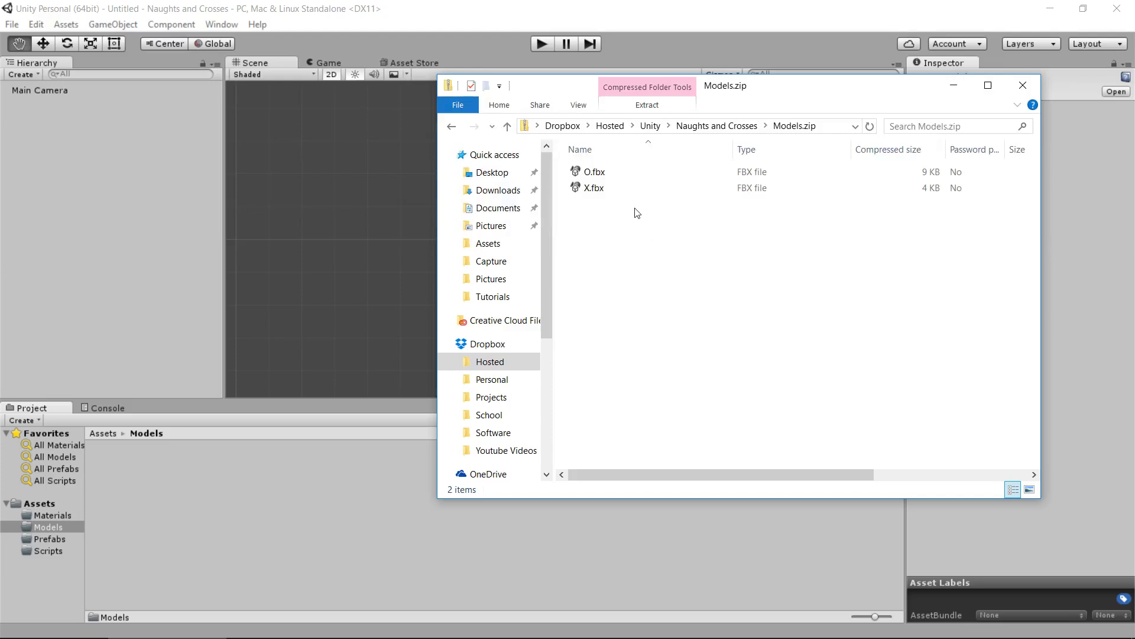
{"action": "left_click_drag", "start_coordinate": [633, 216], "coordinate": [584, 152]}
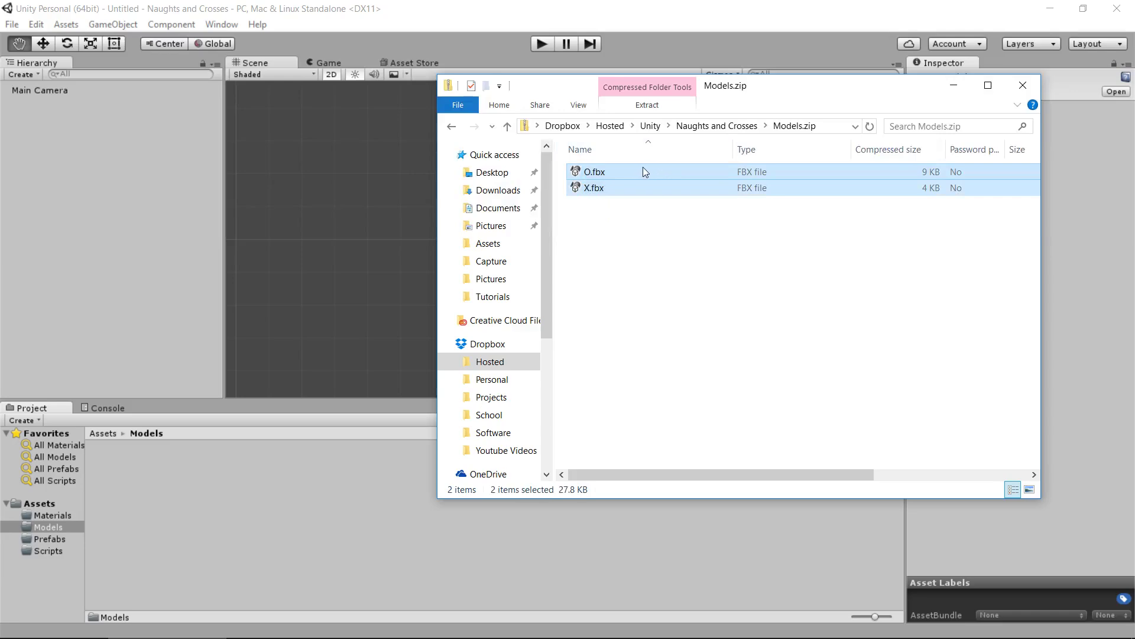
{"action": "right_click", "coordinate": [598, 170]}
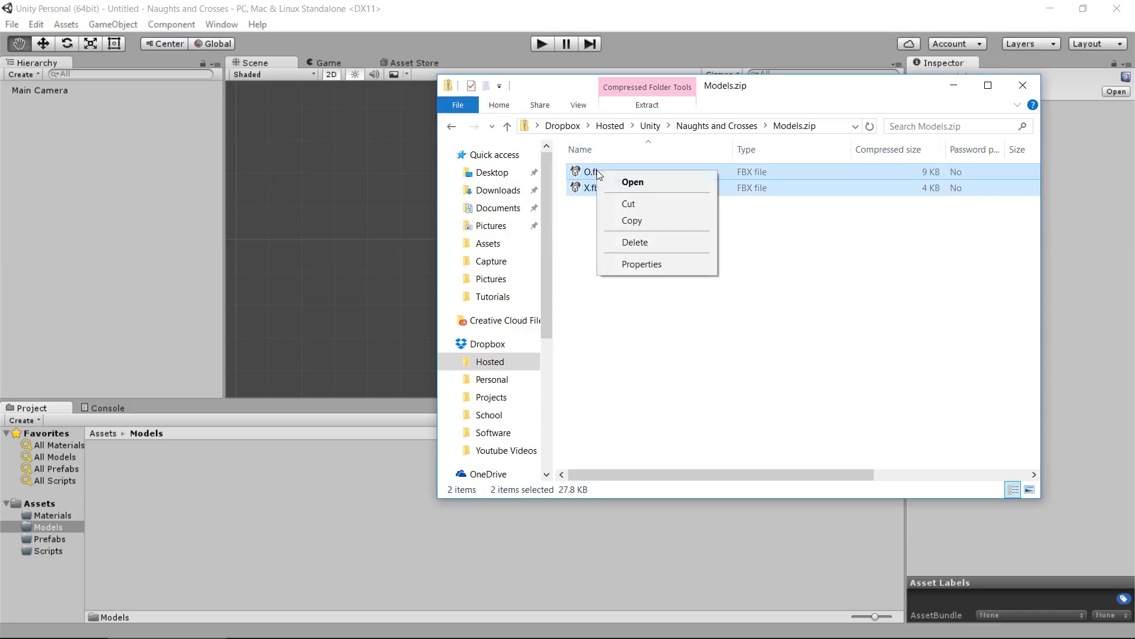
{"action": "left_click", "coordinate": [656, 222]}
Paste O.fbx and X.fbx into the Naughts and Crosses folder
{"action": "left_click", "coordinate": [717, 127]}
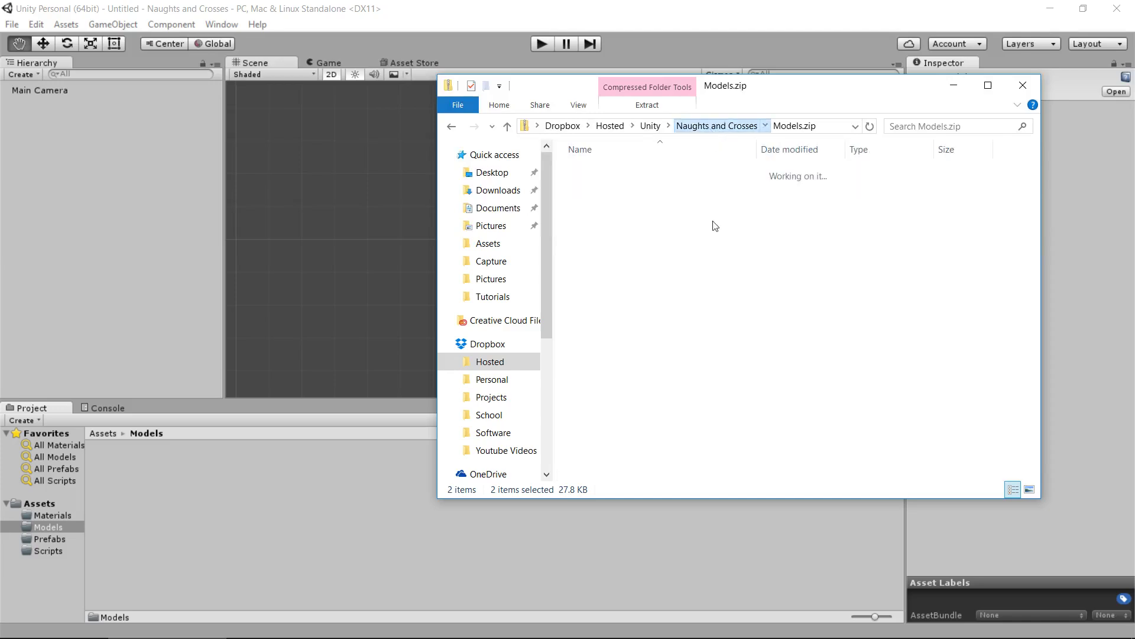
{"action": "right_click", "coordinate": [625, 218]}
{"action": "left_click", "coordinate": [697, 321]}
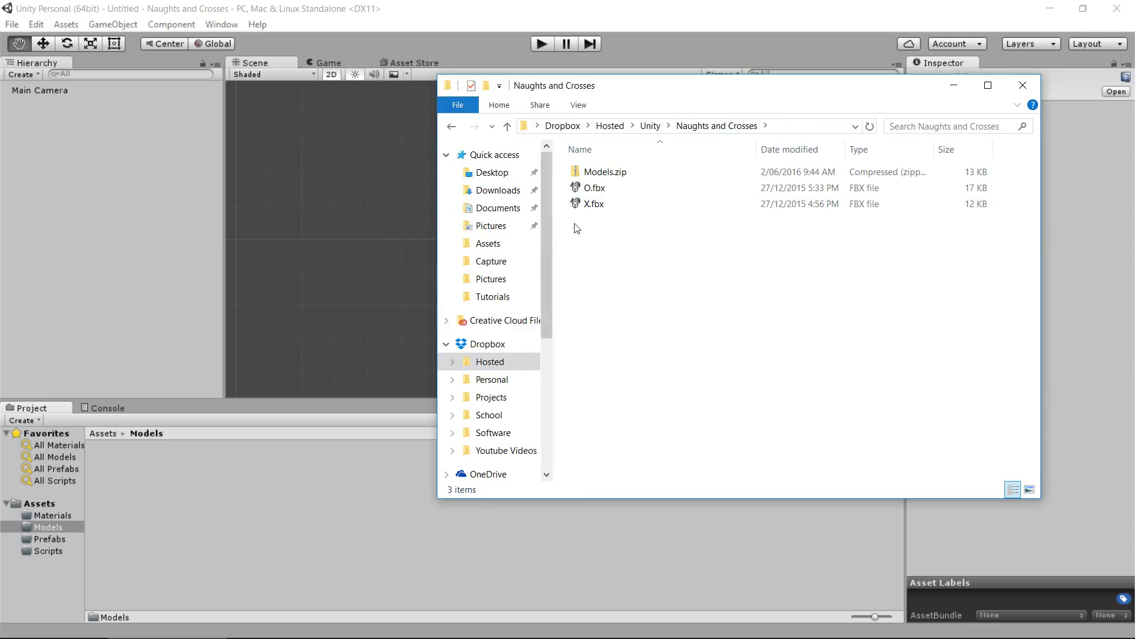
Import O.fbx and X.fbx into the Models folder and place both models in the scene
{"action": "left_click_drag", "start_coordinate": [632, 249], "coordinate": [210, 516]}
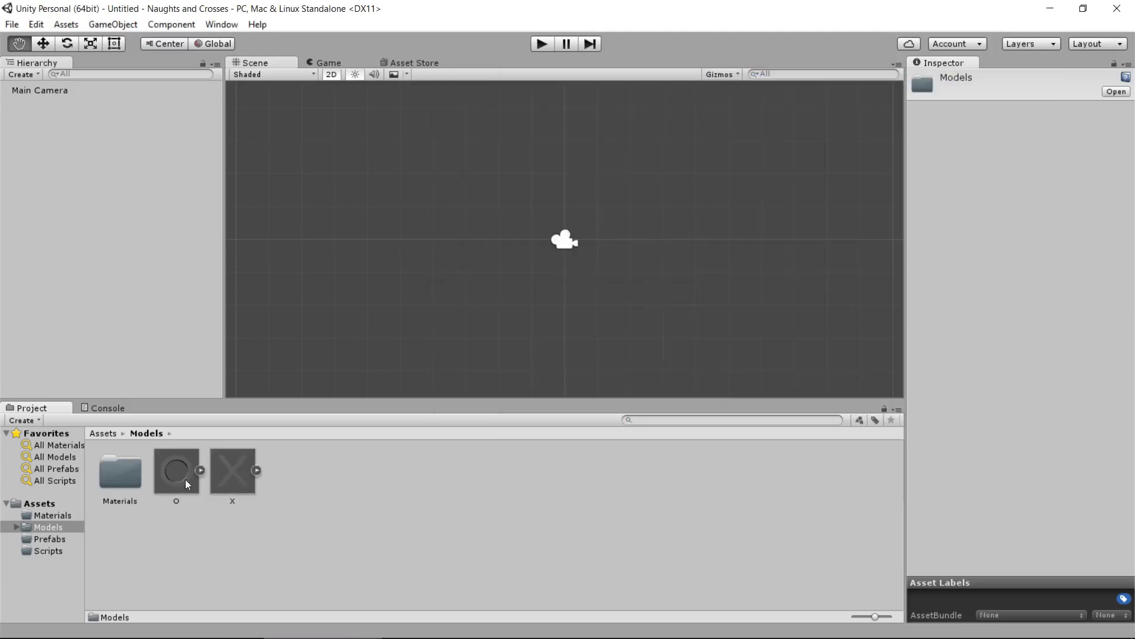
{"action": "left_click", "coordinate": [132, 472]}
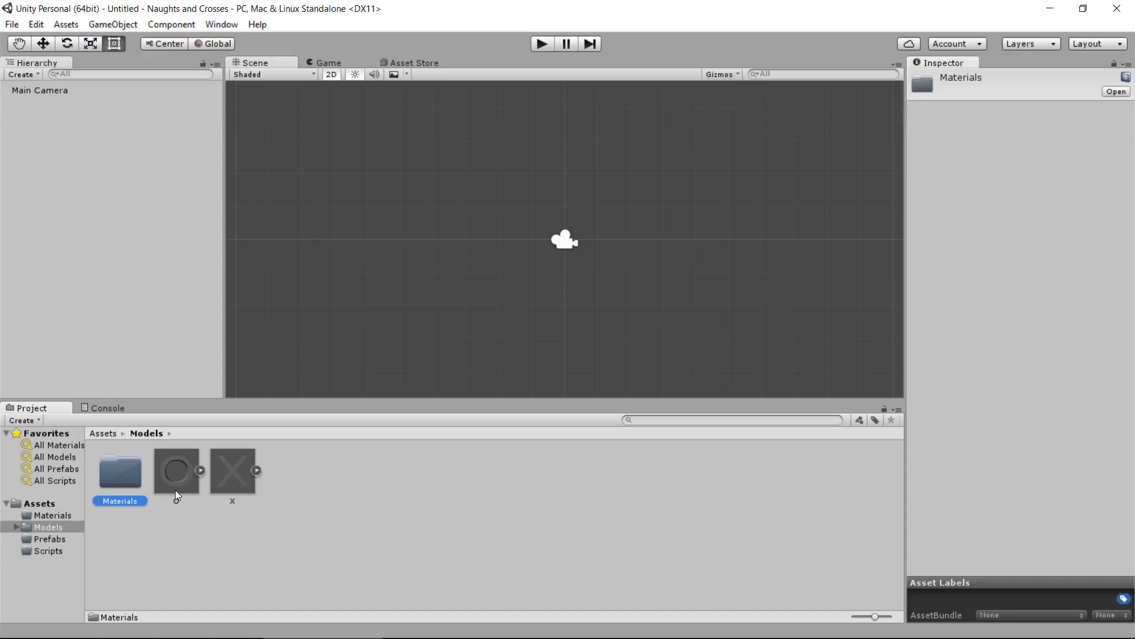
{"action": "left_click_drag", "start_coordinate": [176, 478], "coordinate": [339, 220]}
{"action": "left_click_drag", "start_coordinate": [231, 471], "coordinate": [387, 256]}
Frame the scene on the models and move the X beside the O
{"action": "scroll", "coordinate": [390, 278], "scroll_direction": "up", "scroll_amount": 2}
{"action": "middle_click_drag", "start_coordinate": [390, 279], "coordinate": [608, 337]}
{"action": "scroll", "coordinate": [628, 299], "scroll_direction": "up", "scroll_amount": 3}
{"action": "scroll", "coordinate": [608, 337], "scroll_direction": "up", "scroll_amount": 1}
{"action": "left_click", "coordinate": [563, 242]}
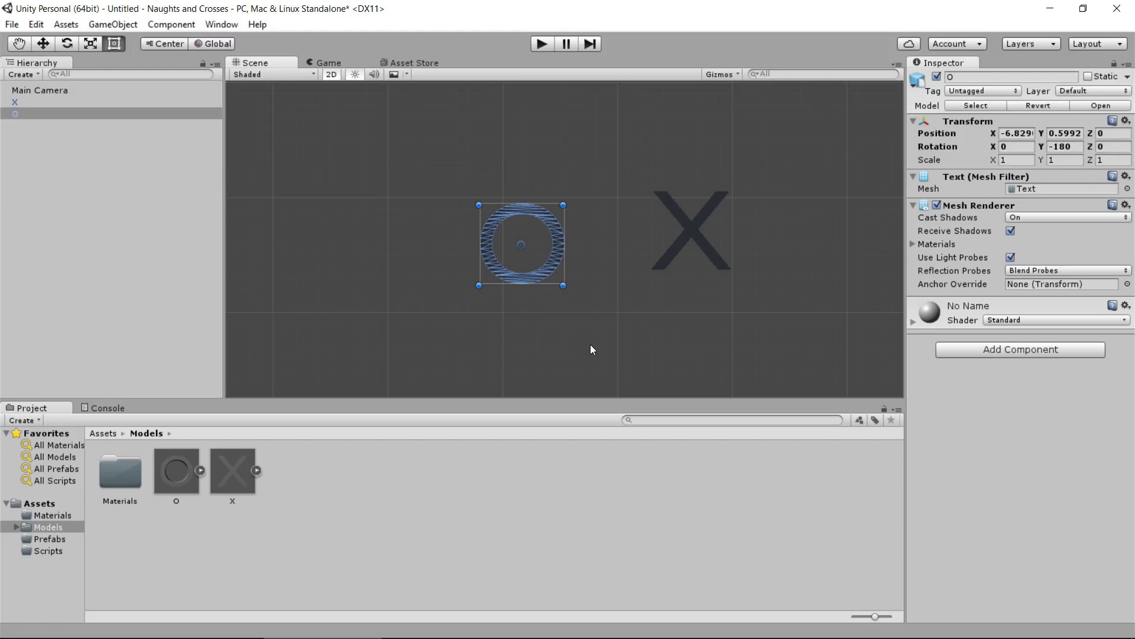
{"action": "left_click_drag", "start_coordinate": [697, 224], "coordinate": [644, 238]}
{"action": "left_click", "coordinate": [693, 230]}
{"action": "left_click", "coordinate": [644, 314]}
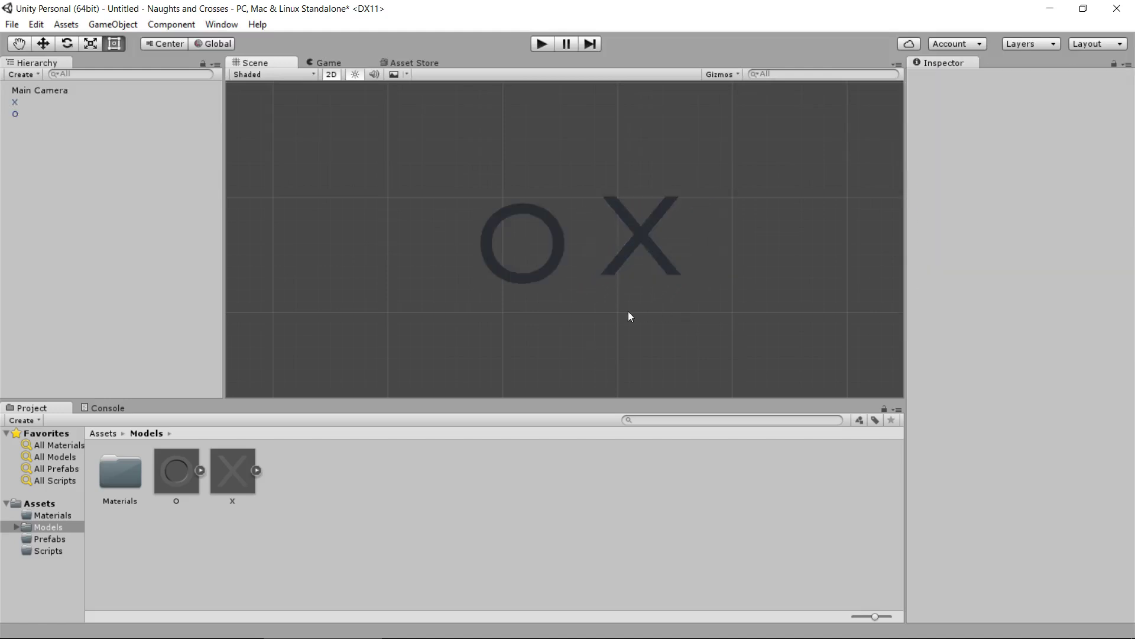
Add a Quad left of the O and rename it 'Clickable Square'
{"action": "left_click", "coordinate": [78, 514]}
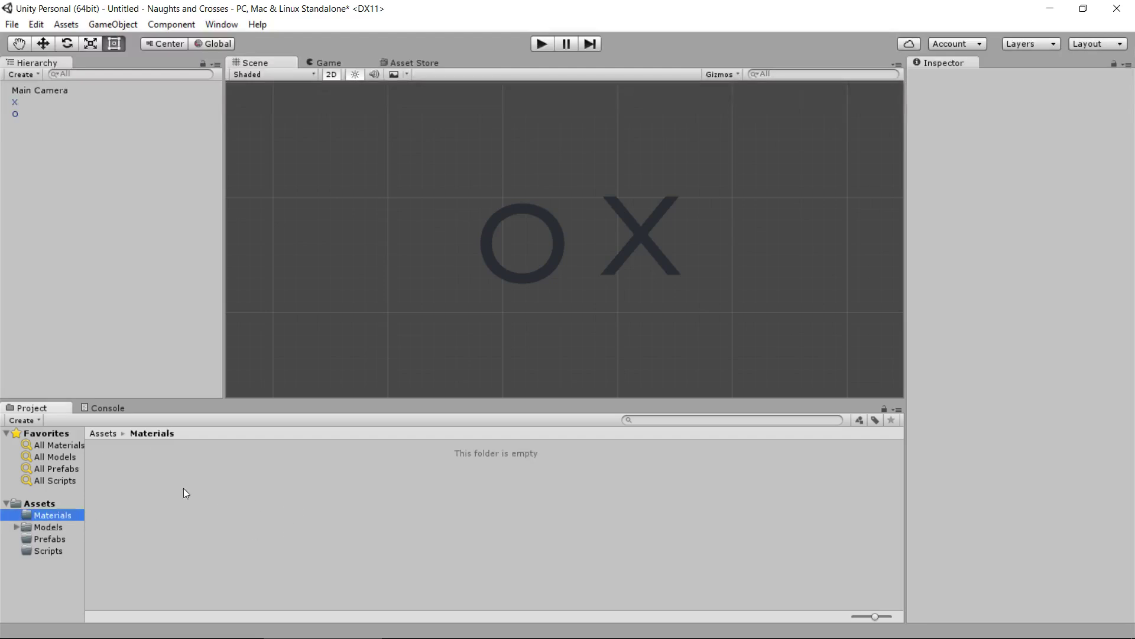
{"action": "left_click", "coordinate": [128, 24]}
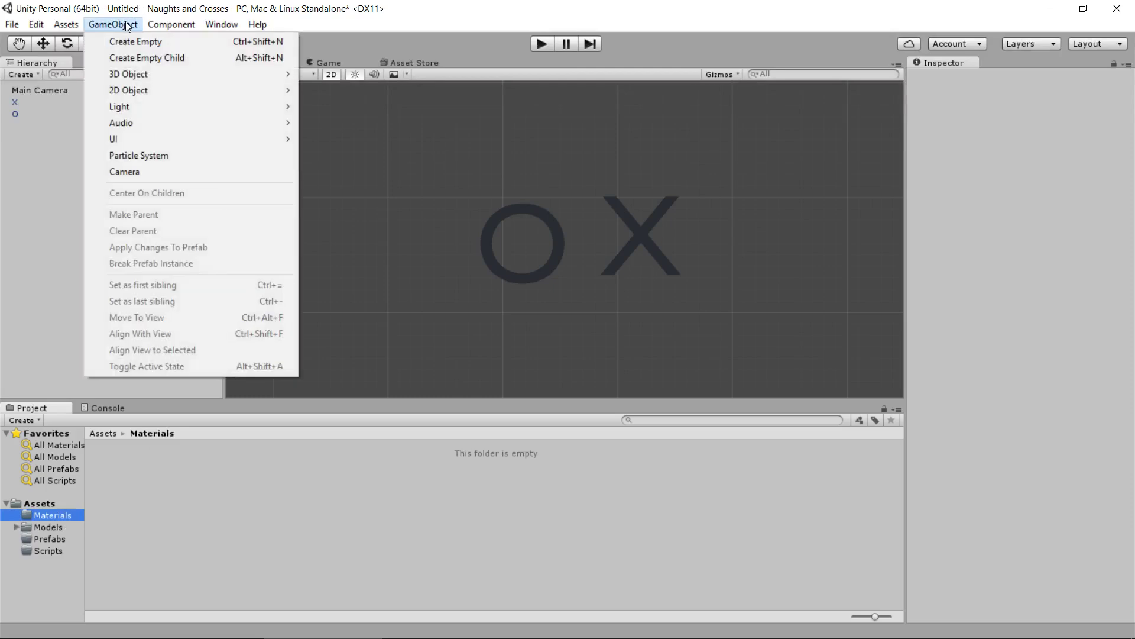
{"action": "mouse_move", "coordinate": [171, 78]}
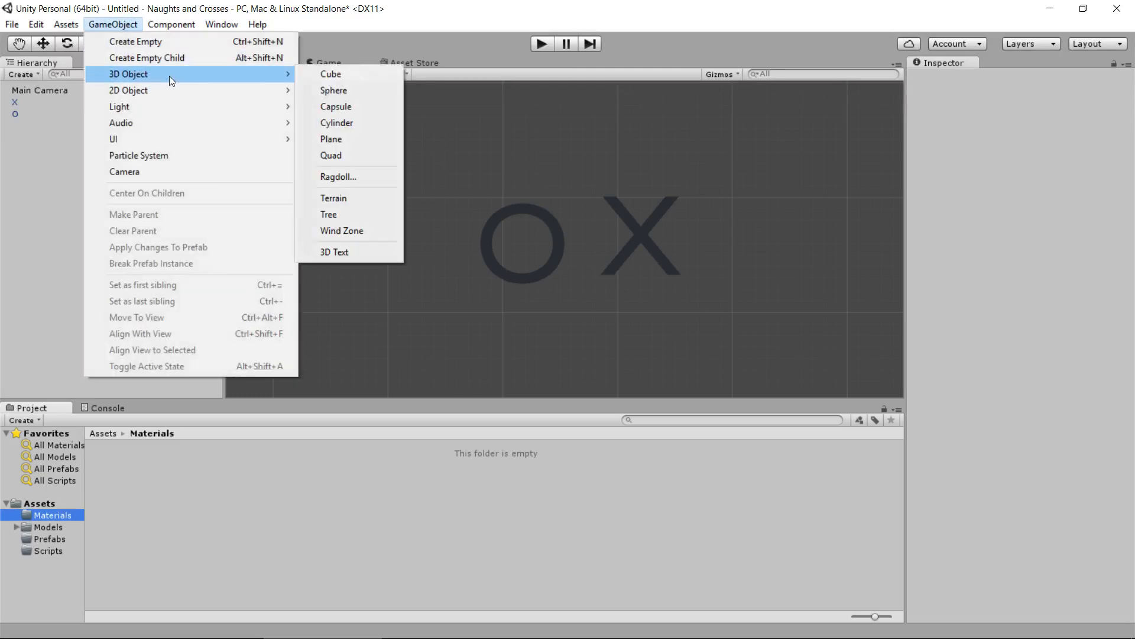
{"action": "left_click", "coordinate": [355, 155]}
{"action": "left_click_drag", "start_coordinate": [579, 228], "coordinate": [384, 228]}
{"action": "left_click", "coordinate": [985, 76]}
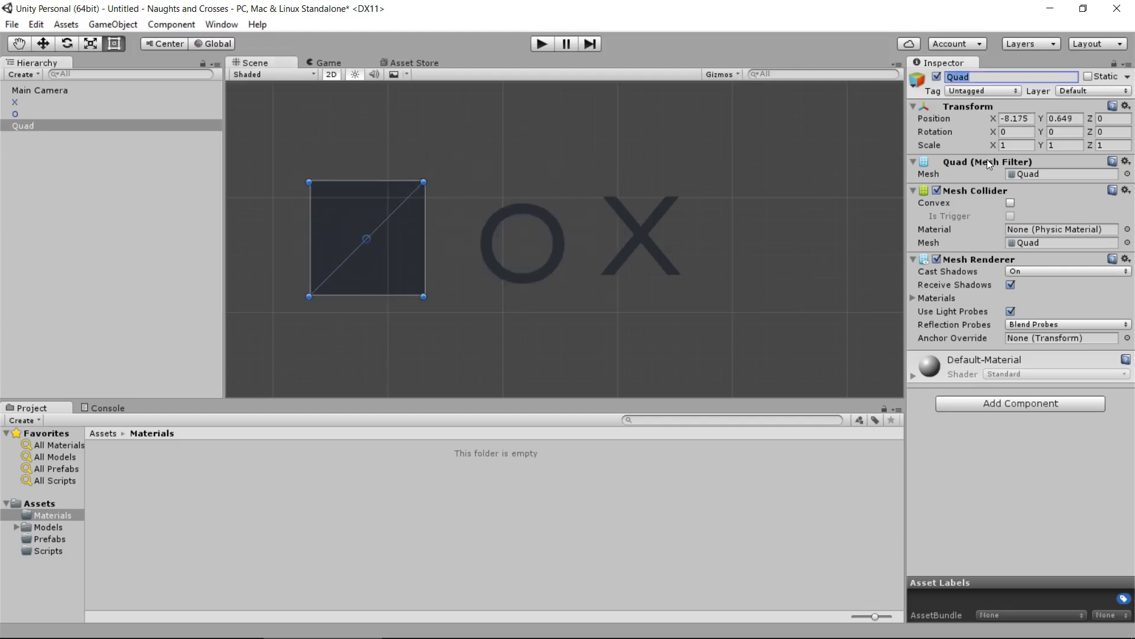
{"action": "type", "text": "Clickable Square"}
{"action": "key", "text": "Return"}
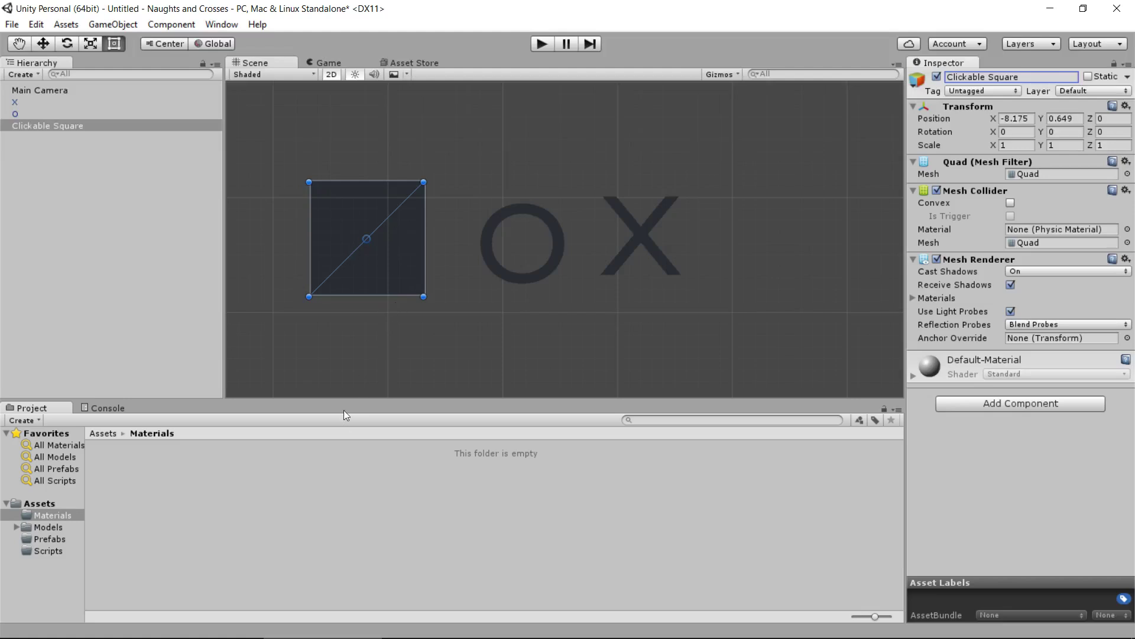
{"action": "left_click", "coordinate": [241, 502]}
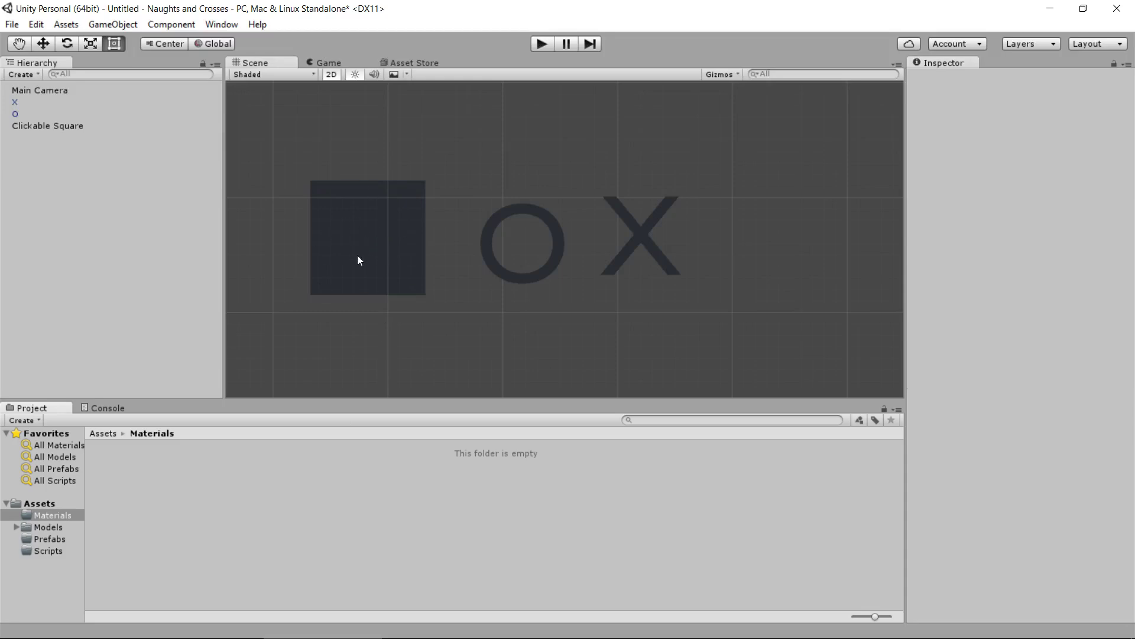
Create a material named Black with a pure black albedo colour
{"action": "right_click", "coordinate": [203, 481]}
{"action": "mouse_move", "coordinate": [304, 211]}
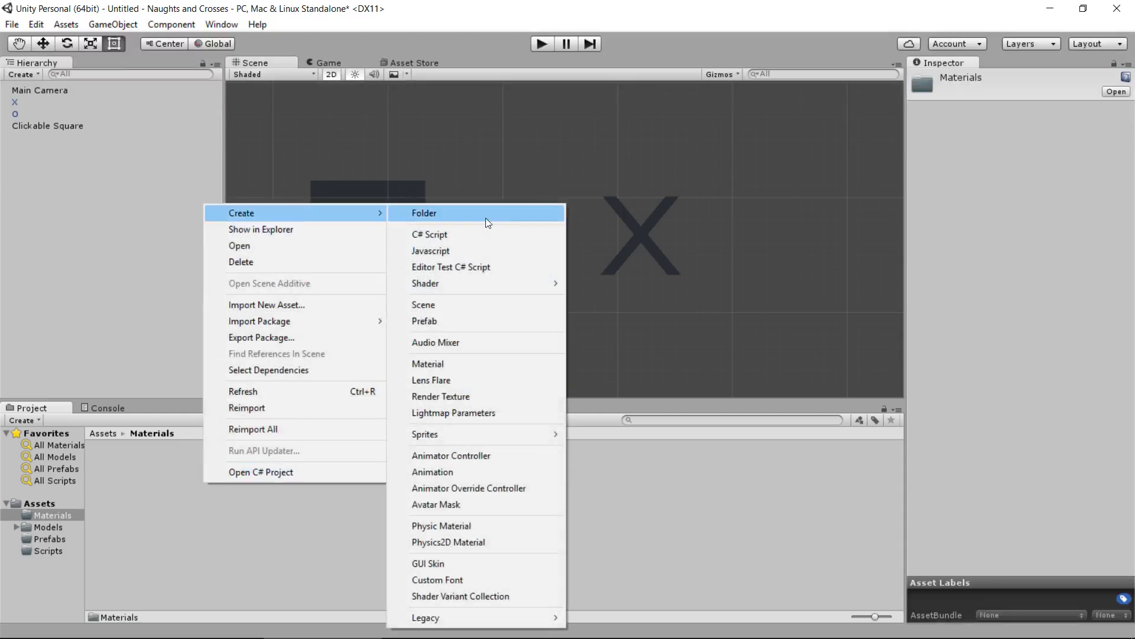
{"action": "left_click", "coordinate": [472, 364]}
{"action": "type", "text": "Black"}
{"action": "key", "text": "Return"}
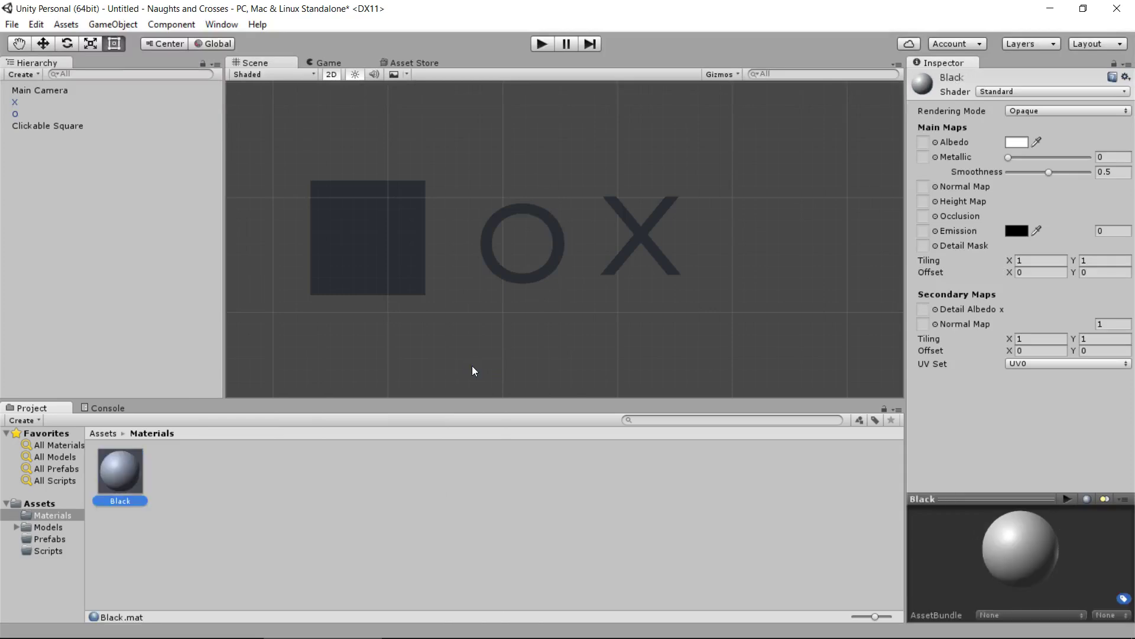
{"action": "left_click", "coordinate": [1018, 143]}
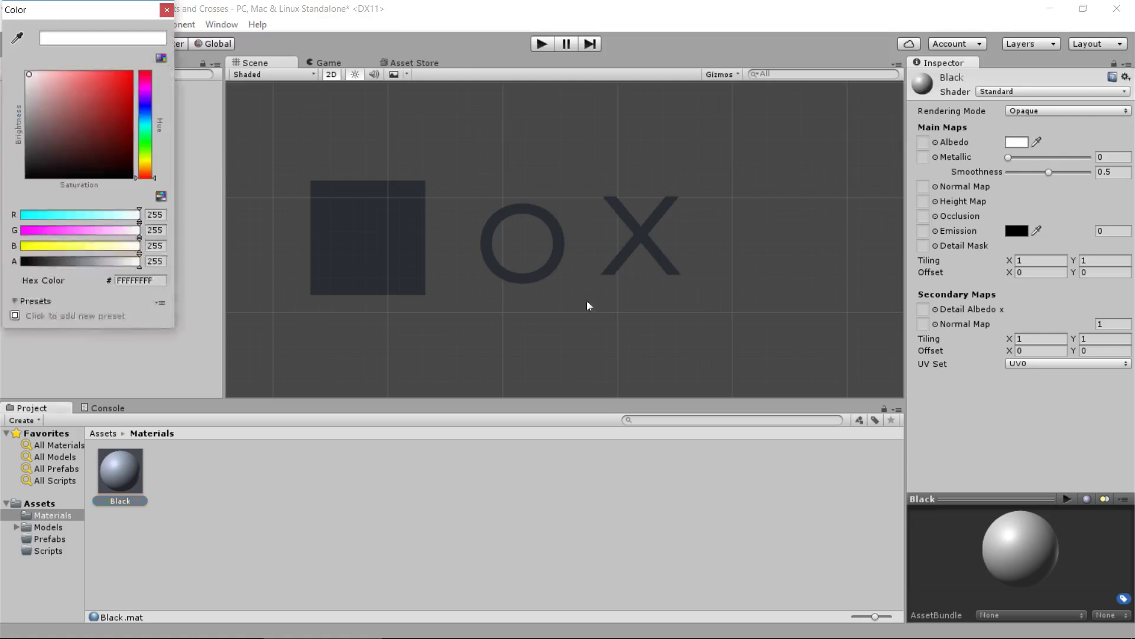
{"action": "left_click_drag", "start_coordinate": [93, 109], "coordinate": [37, 177]}
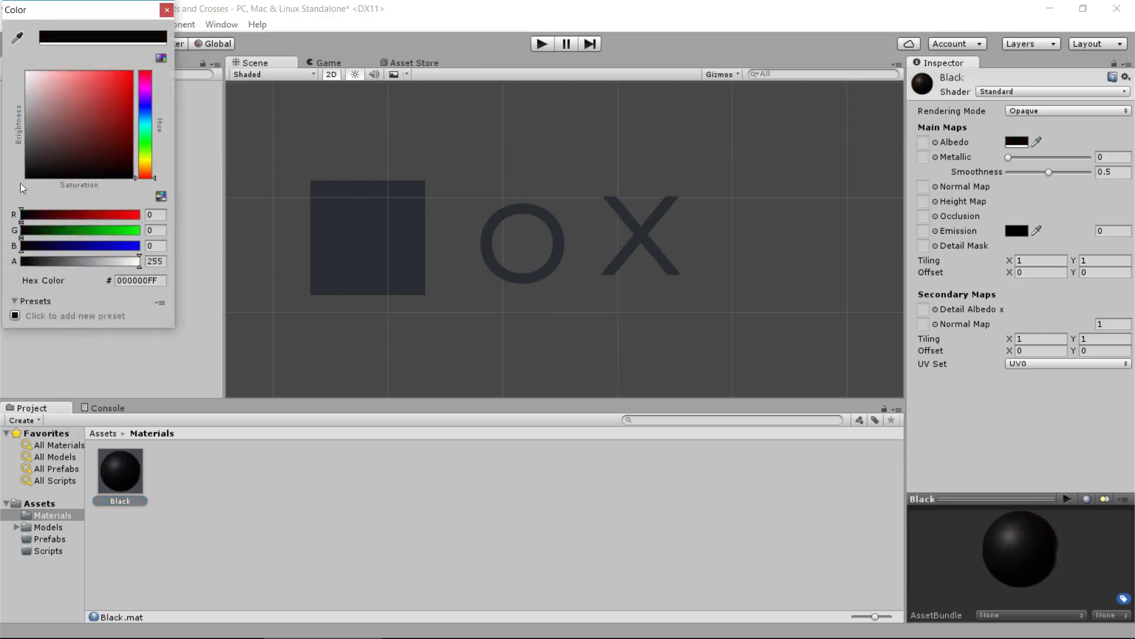
{"action": "left_click", "coordinate": [166, 9]}
Create a Red material with a red albedo colour
{"action": "right_click", "coordinate": [212, 471]}
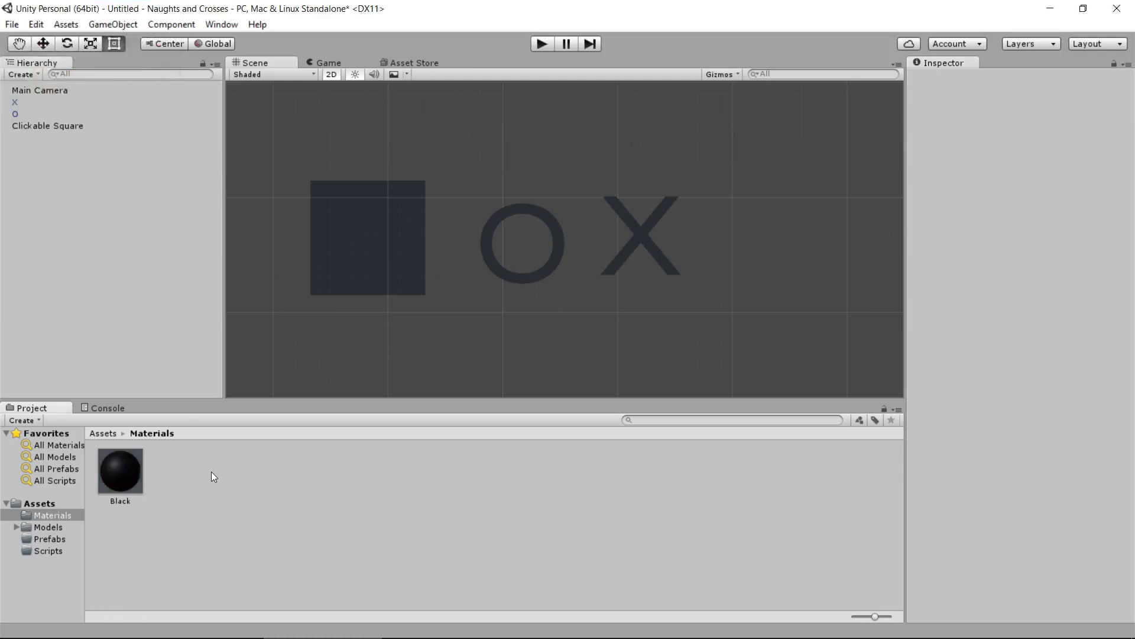
{"action": "mouse_move", "coordinate": [336, 187]}
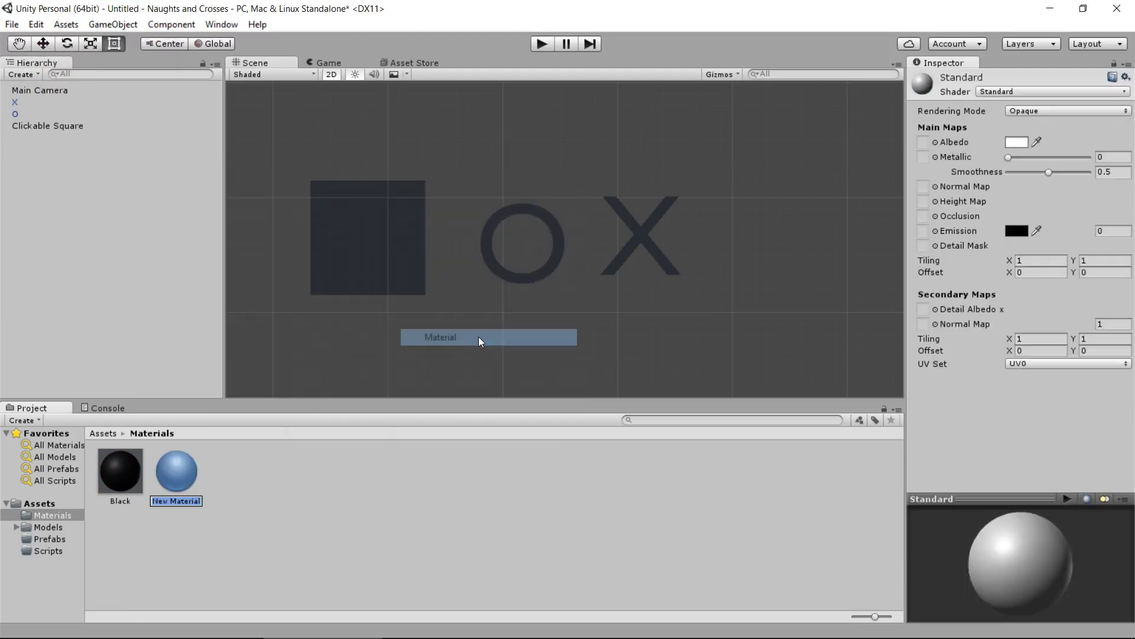
{"action": "type", "text": "Red"}
{"action": "key", "text": "Return"}
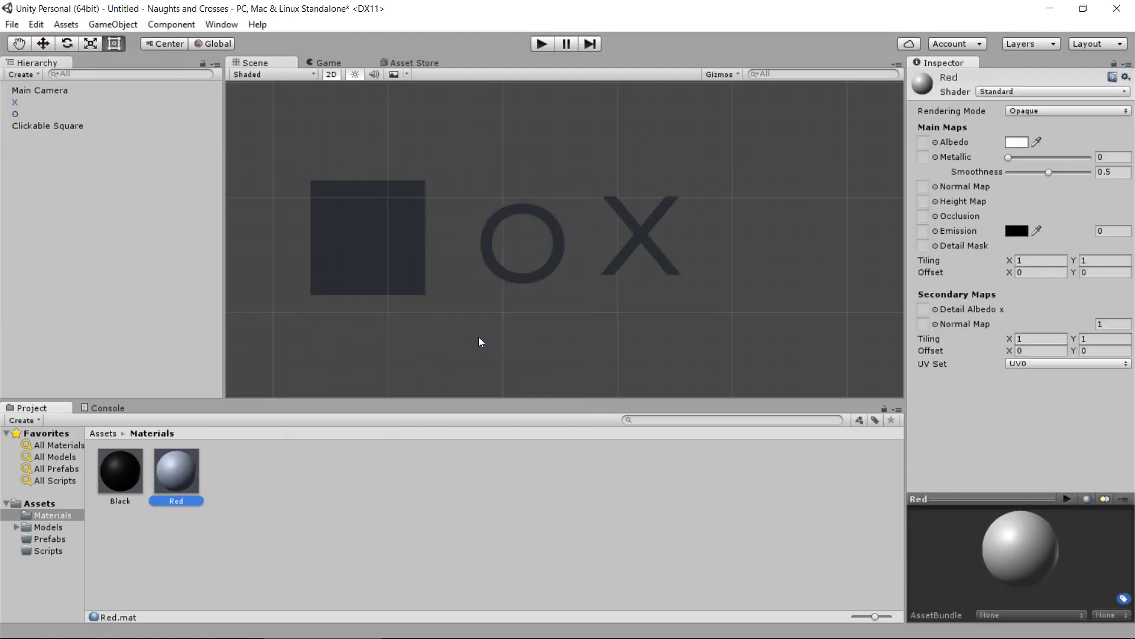
{"action": "left_click", "coordinate": [1010, 144]}
{"action": "left_click_drag", "start_coordinate": [89, 116], "coordinate": [175, 52]}
{"action": "left_click", "coordinate": [264, 502]}
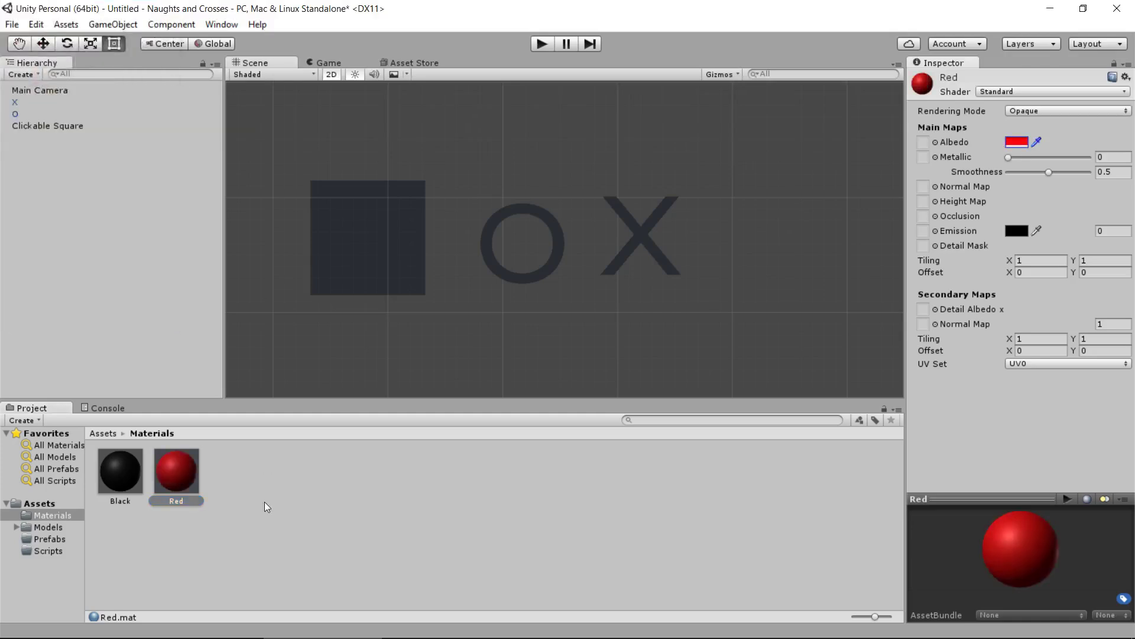
{"action": "left_click", "coordinate": [264, 501]}
Create a Green material with a bright green albedo colour
{"action": "right_click", "coordinate": [264, 502]}
{"action": "mouse_move", "coordinate": [307, 230]}
{"action": "left_click", "coordinate": [518, 373]}
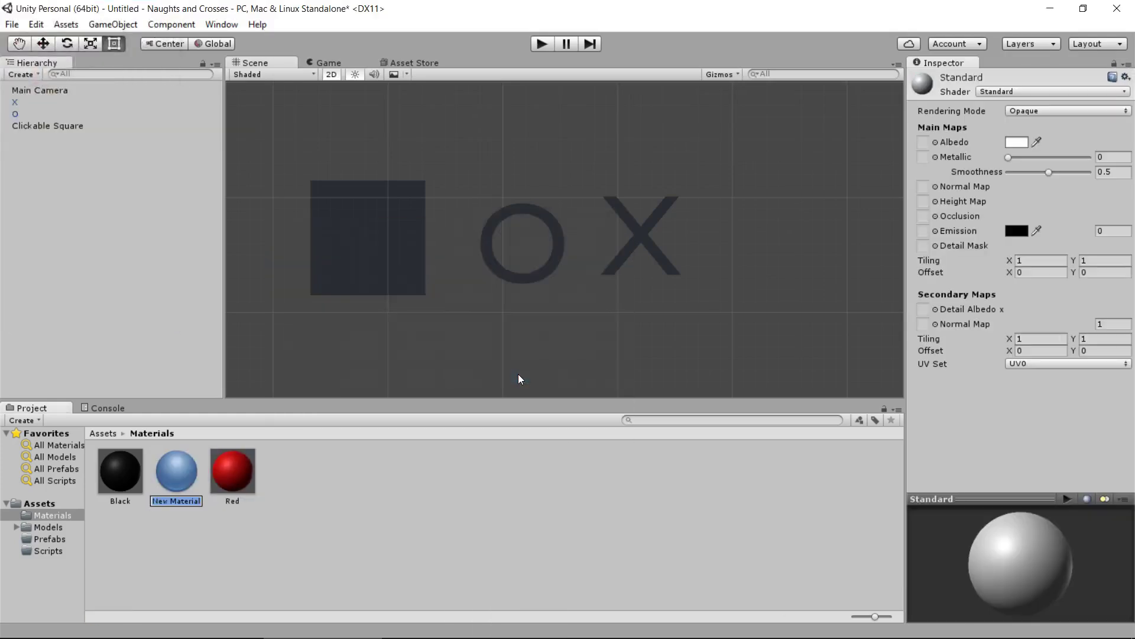
{"action": "type", "text": "Green"}
{"action": "key", "text": "Return"}
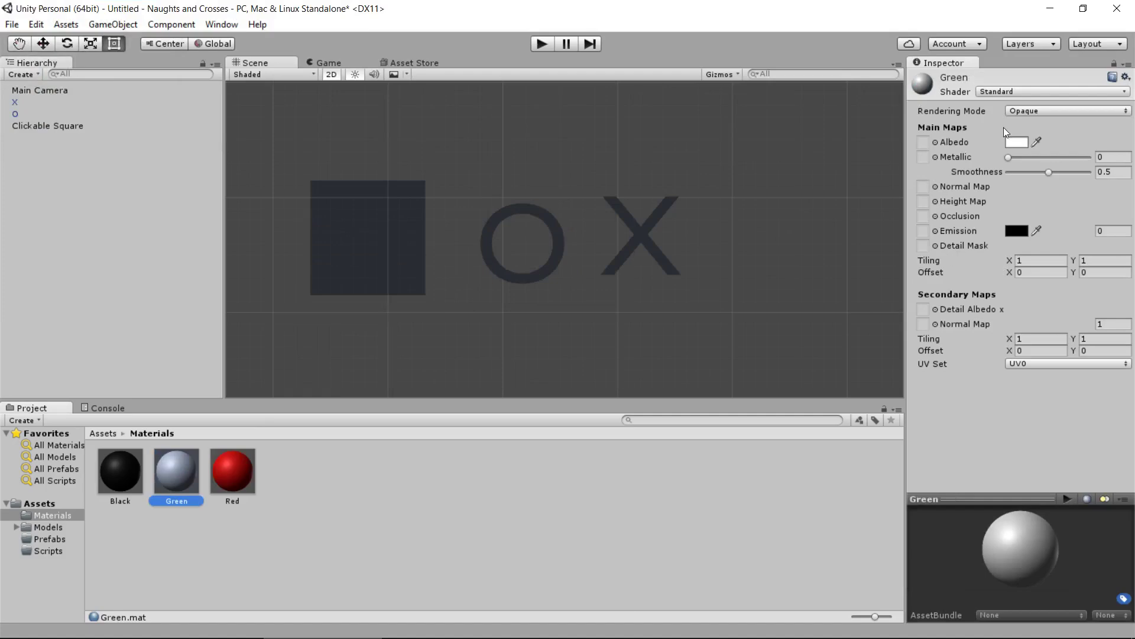
{"action": "left_click", "coordinate": [1006, 142]}
{"action": "left_click", "coordinate": [139, 142]}
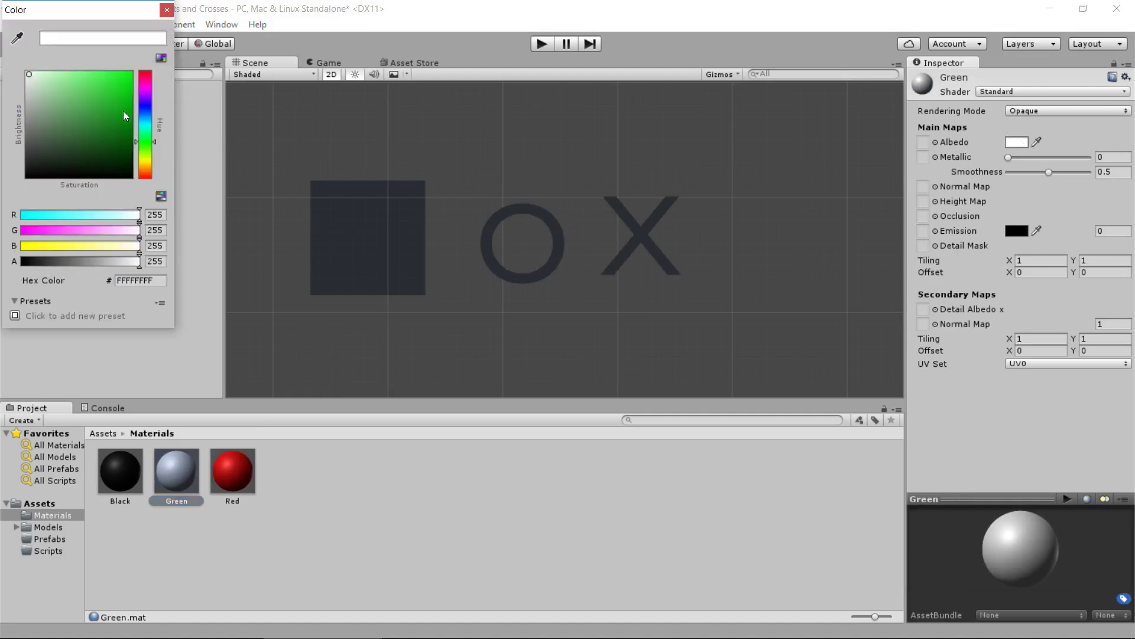
{"action": "left_click_drag", "start_coordinate": [122, 101], "coordinate": [117, 89]}
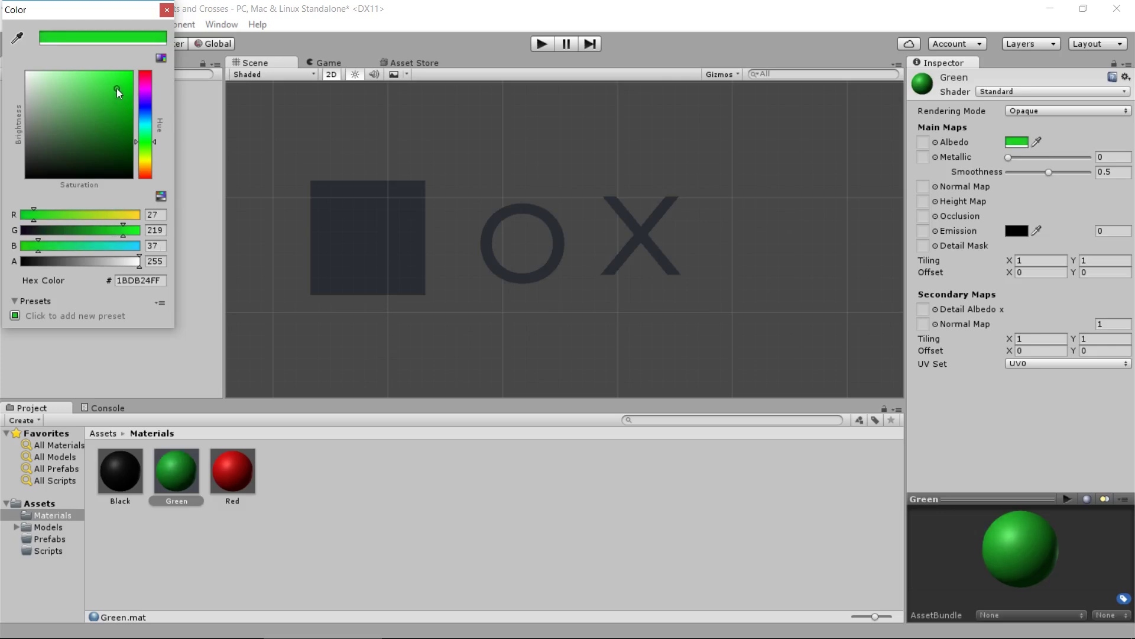
{"action": "left_click", "coordinate": [167, 10]}
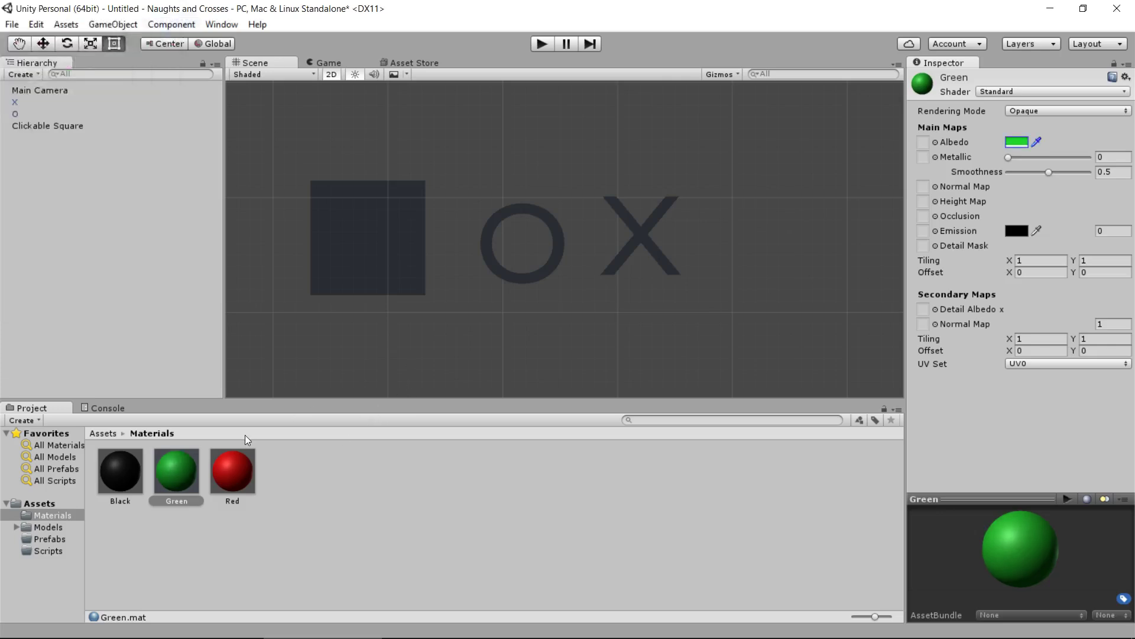
Apply the Red material to the X and Green to the O, then open Scripts
{"action": "left_click_drag", "start_coordinate": [234, 470], "coordinate": [650, 239]}
{"action": "left_click_drag", "start_coordinate": [219, 440], "coordinate": [518, 278]}
{"action": "left_click", "coordinate": [453, 356]}
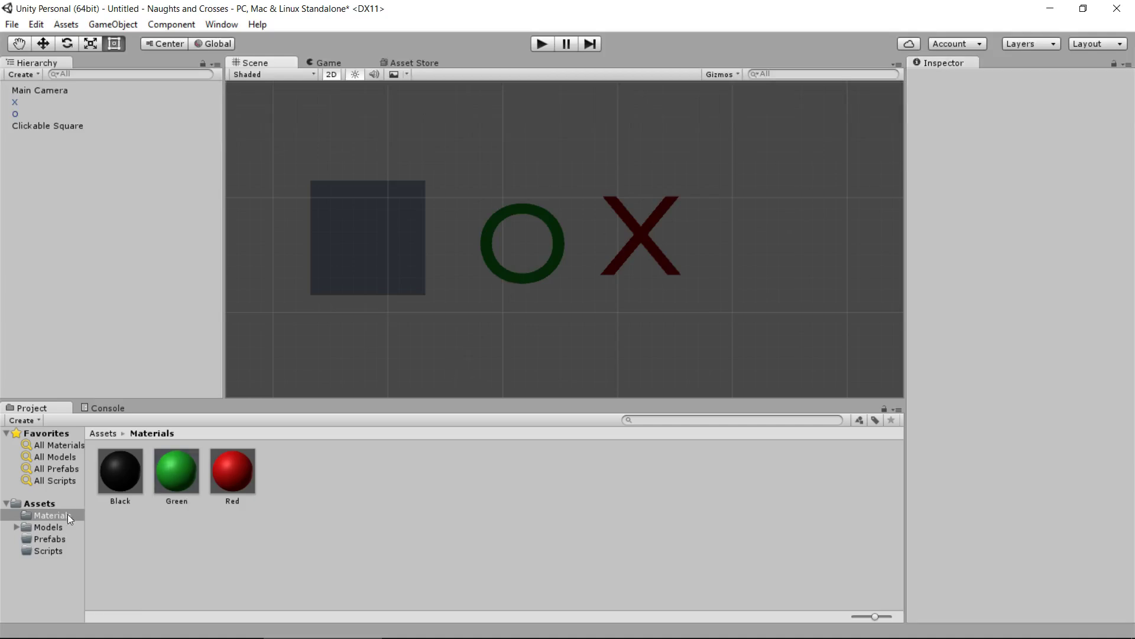
{"action": "left_click", "coordinate": [54, 552]}
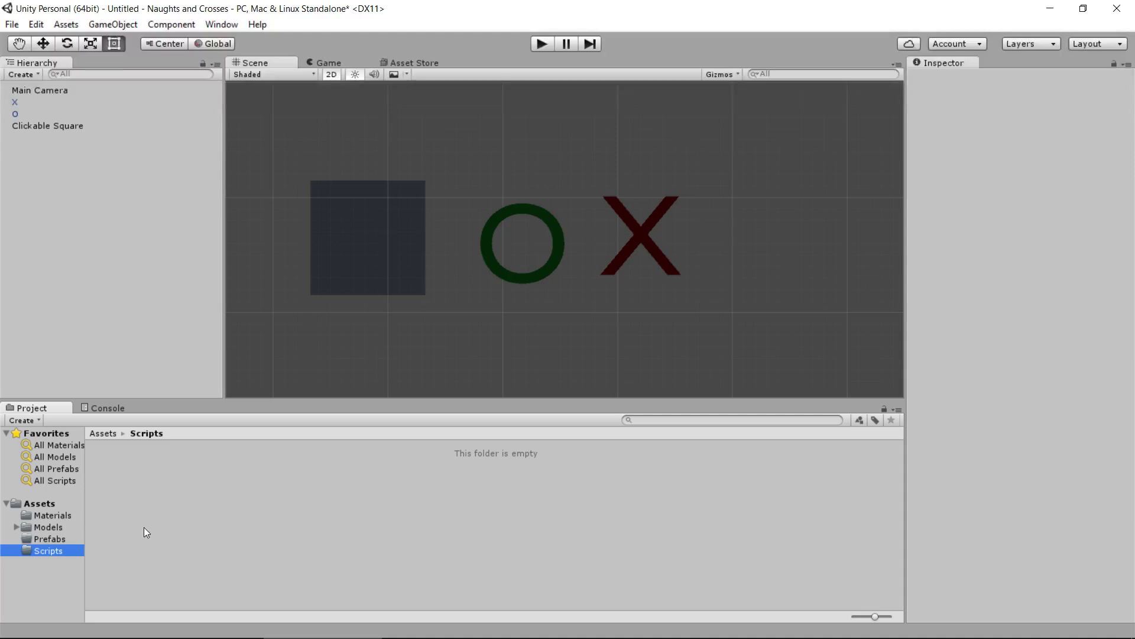
Create a C# script named ClickableSquare in the Scripts folder
{"action": "right_click", "coordinate": [158, 521]}
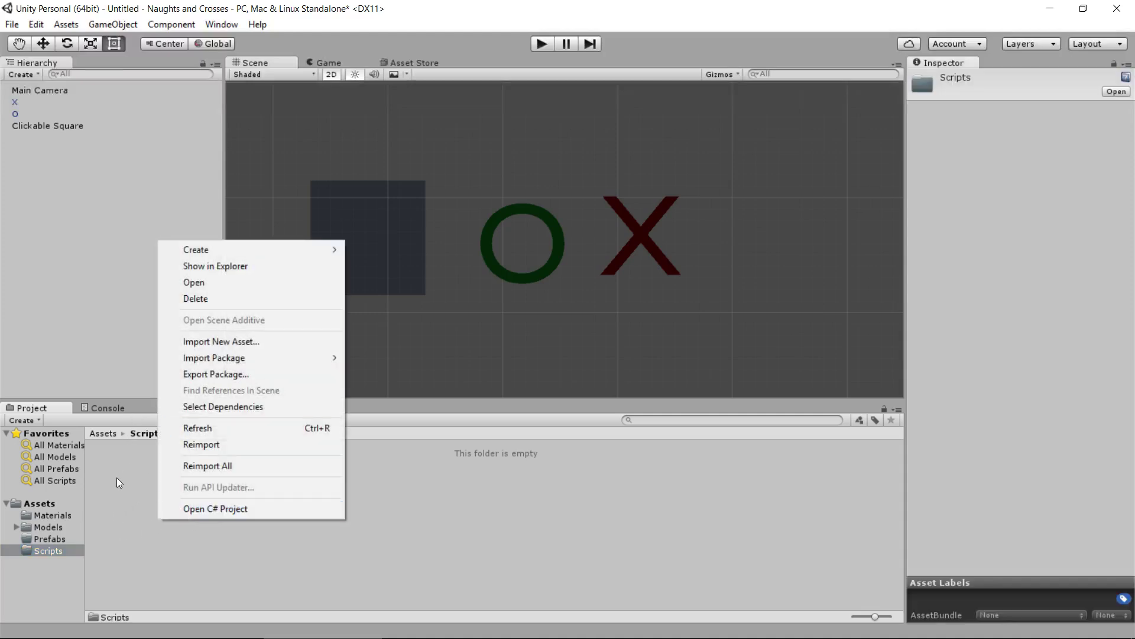
{"action": "mouse_move", "coordinate": [258, 253]}
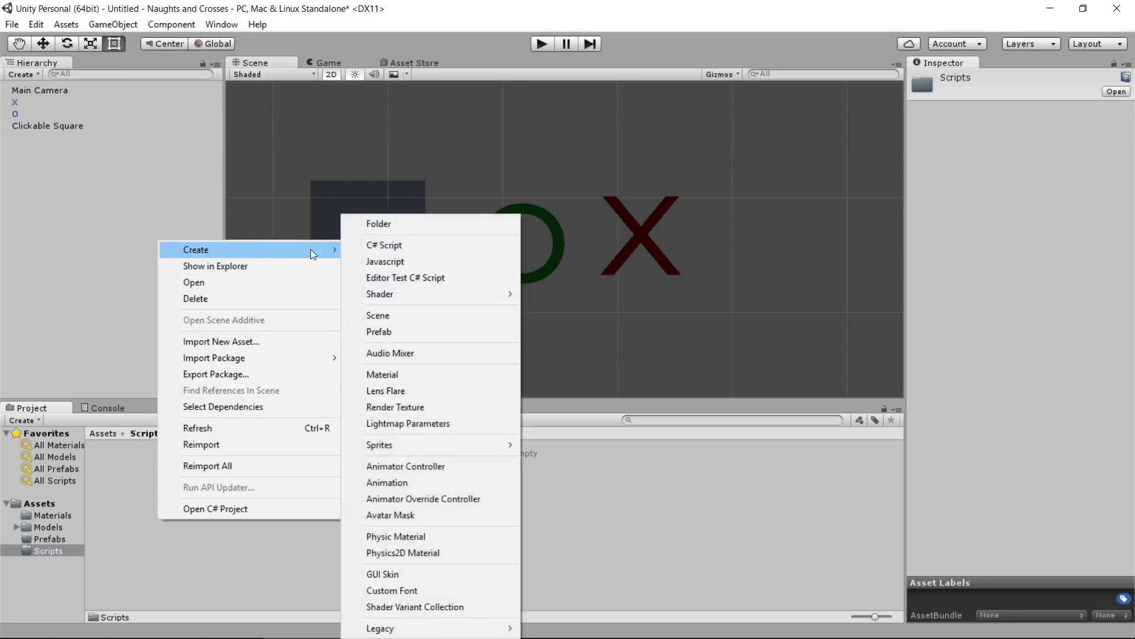
{"action": "left_click", "coordinate": [402, 249]}
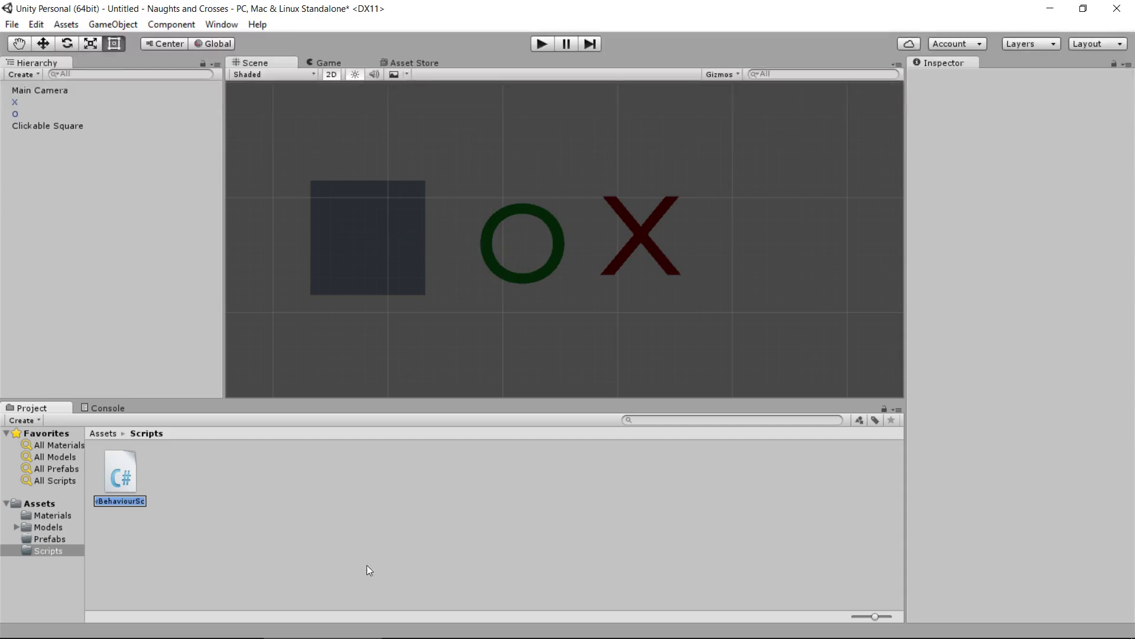
{"action": "type", "text": "ClickableS"}
{"action": "type", "text": "quare"}
{"action": "key", "text": "Return"}
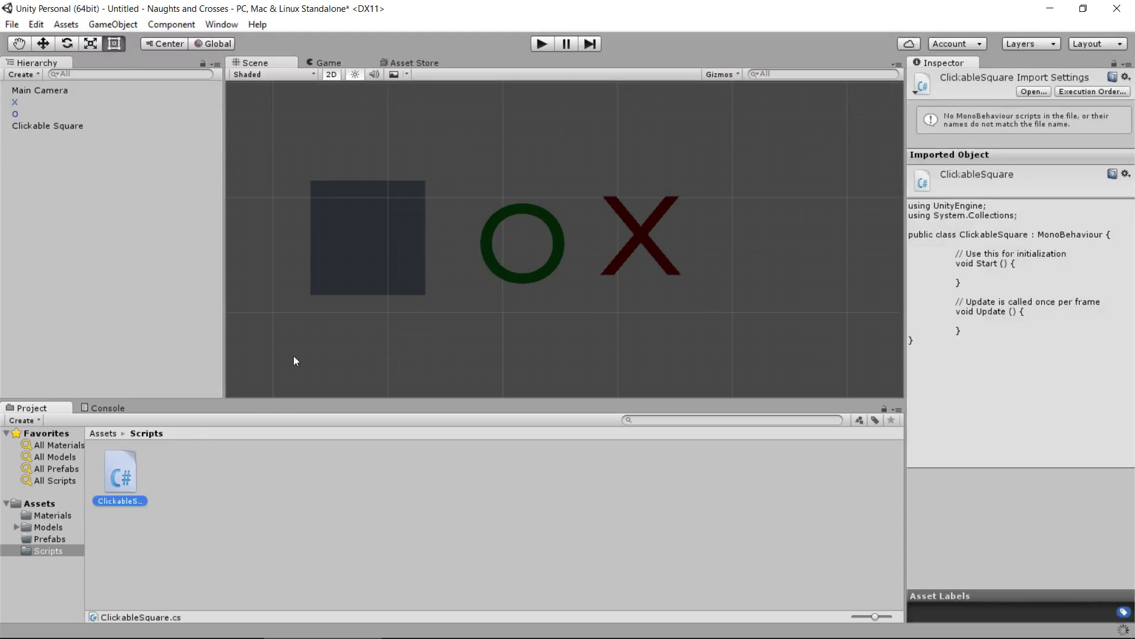
Create a second C# script named GameManager
{"action": "right_click", "coordinate": [294, 438]}
{"action": "mouse_move", "coordinate": [331, 168]}
{"action": "left_click", "coordinate": [533, 197]}
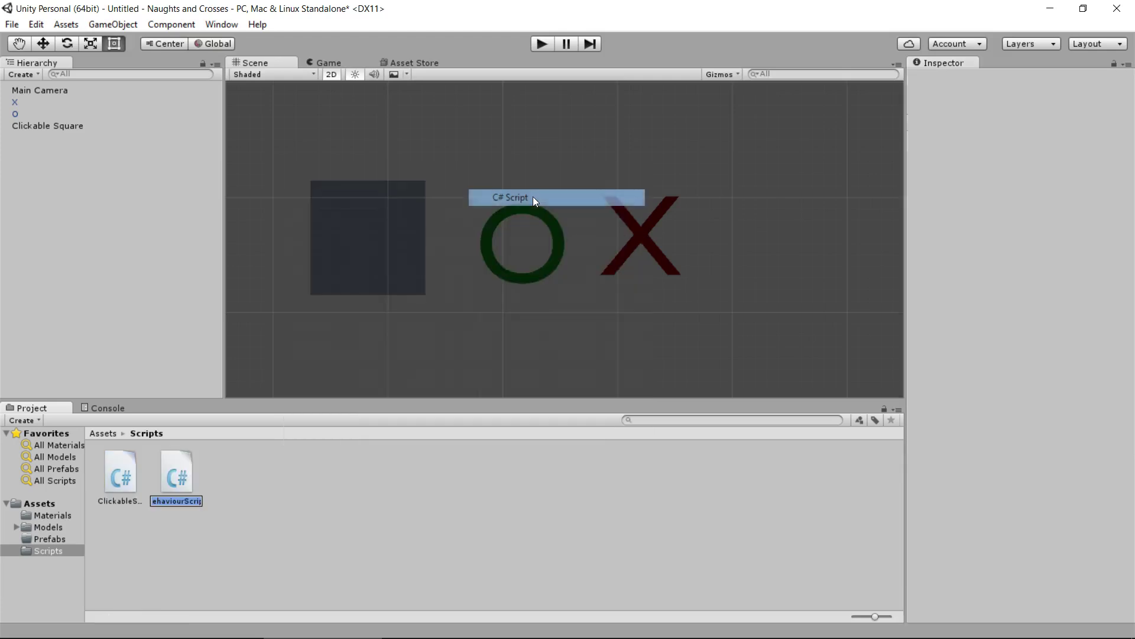
{"action": "type", "text": "GameManager"}
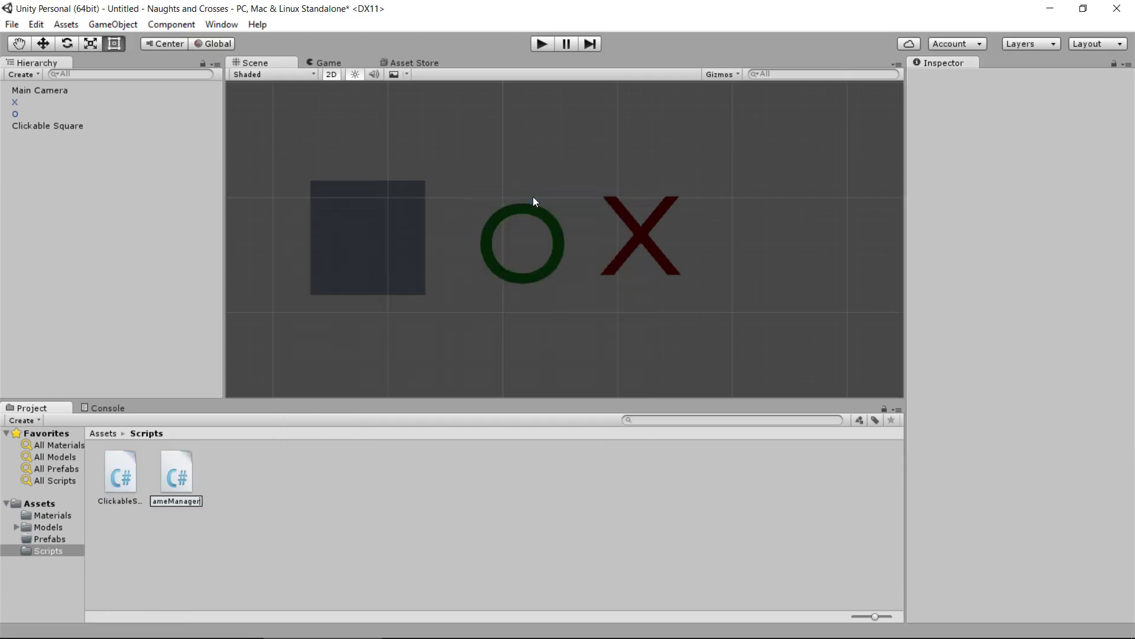
{"action": "key", "text": "Return"}
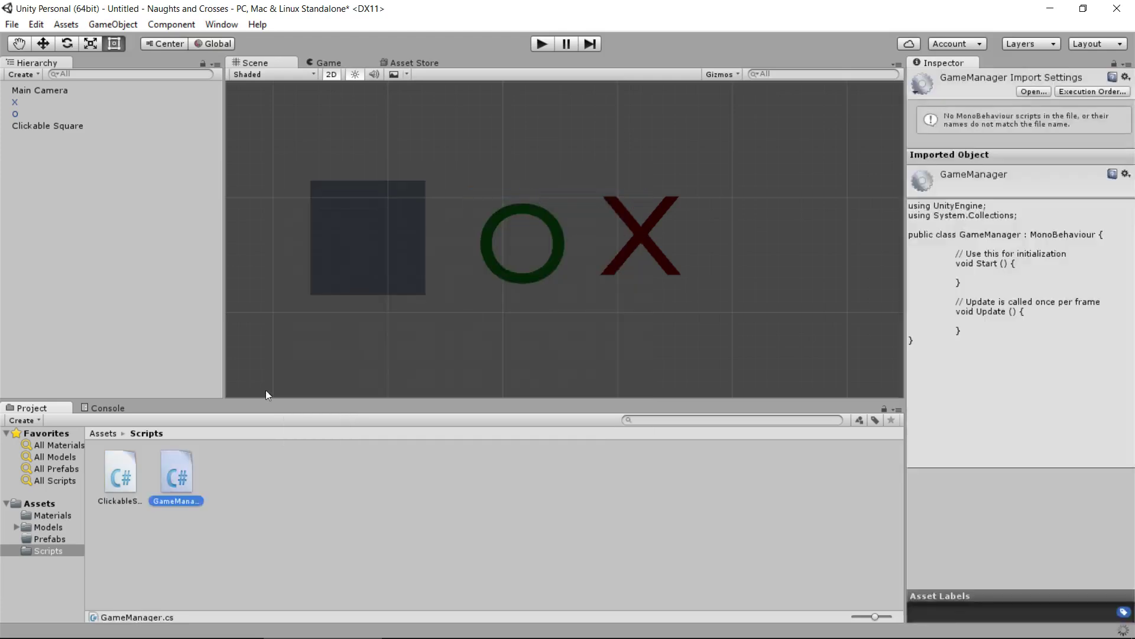
Review both scripts' template code and nudge the O toward the square
{"action": "left_click", "coordinate": [120, 499]}
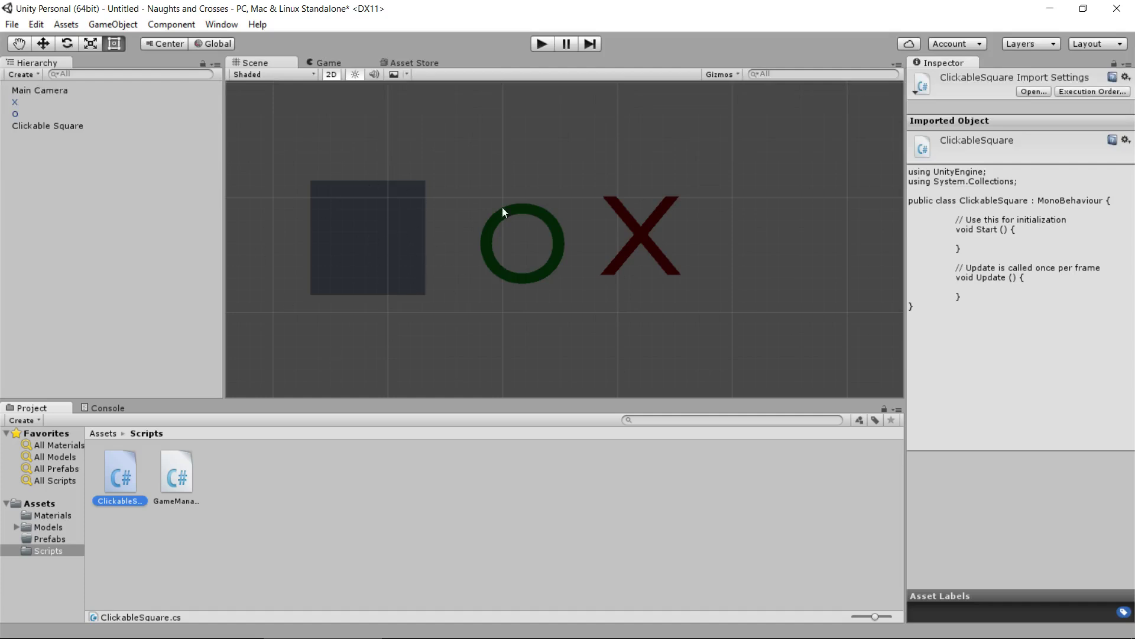
{"action": "left_click", "coordinate": [545, 251]}
{"action": "left_click", "coordinate": [533, 211]}
{"action": "mouse_move", "coordinate": [535, 211]}
{"action": "left_mouse_down"}
{"action": "mouse_move", "coordinate": [348, 189]}
{"action": "mouse_move", "coordinate": [395, 205]}
{"action": "mouse_move", "coordinate": [386, 207]}
{"action": "mouse_move", "coordinate": [528, 205]}
{"action": "left_mouse_up"}
{"action": "left_click", "coordinate": [566, 328]}
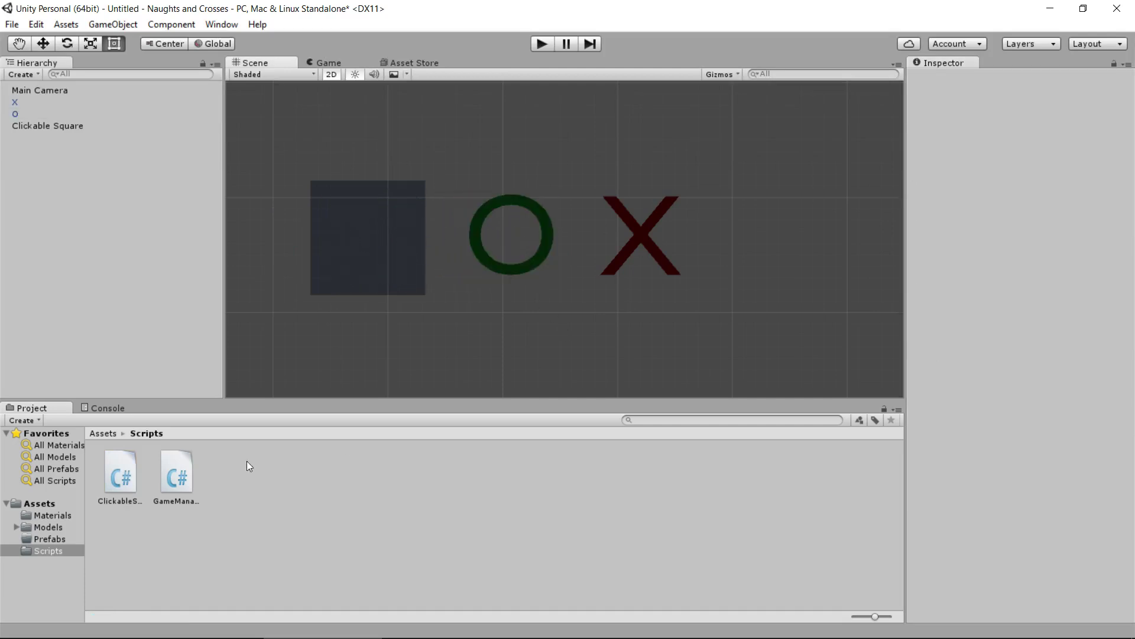
{"action": "left_click", "coordinate": [176, 476]}
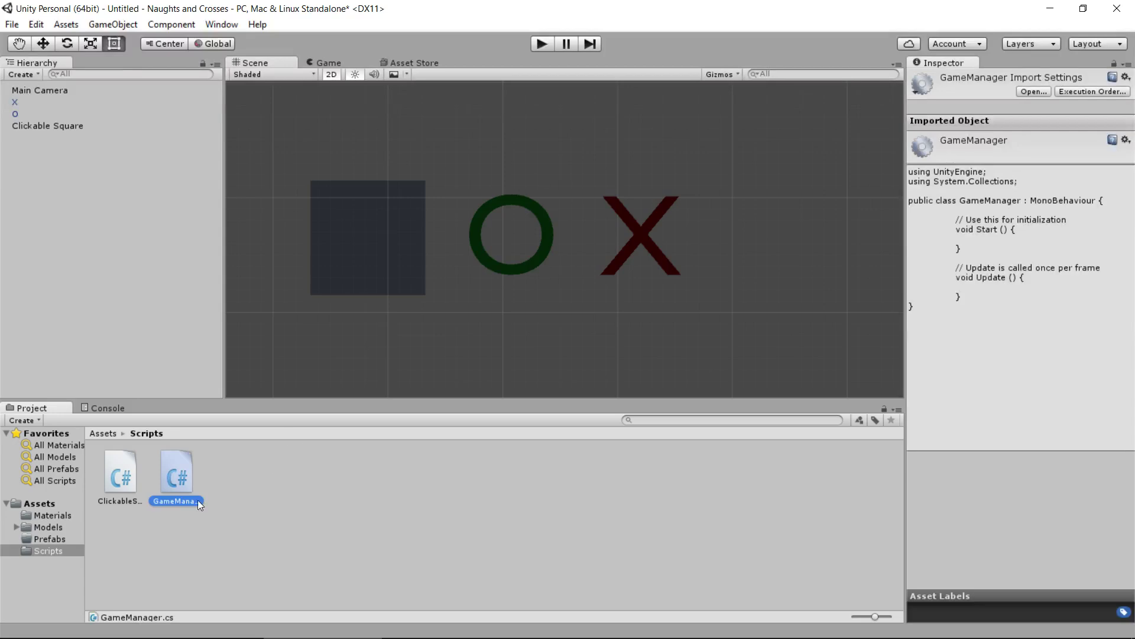
{"action": "left_click", "coordinate": [353, 228]}
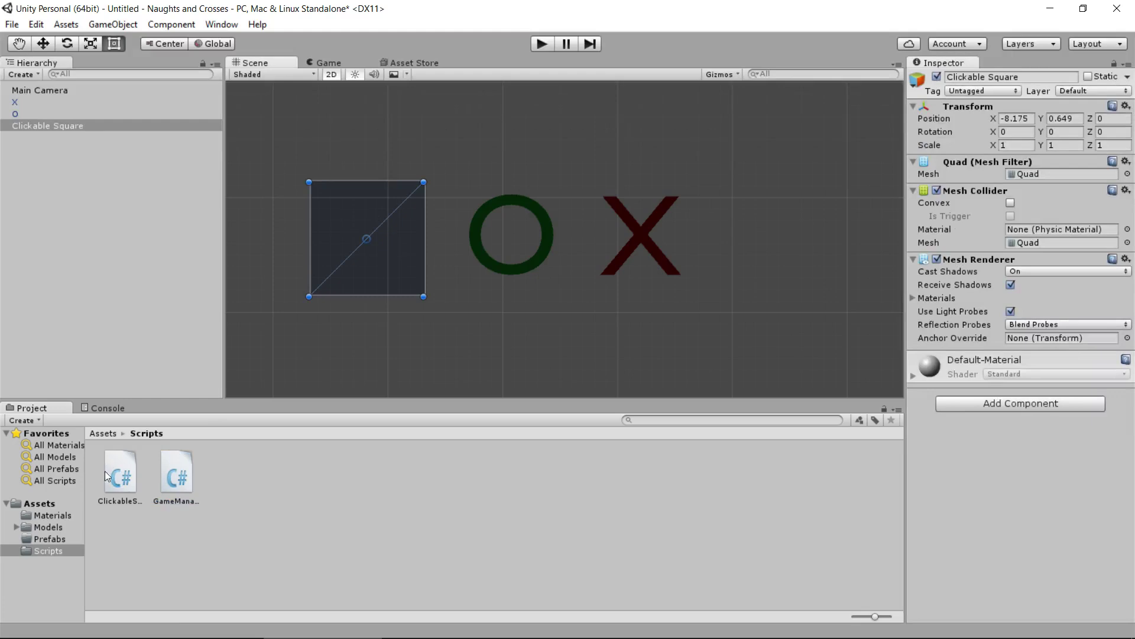
Attach the ClickableSquare script to the square and save X and Clickable Square as prefabs
{"action": "left_click_drag", "start_coordinate": [111, 473], "coordinate": [1067, 467]}
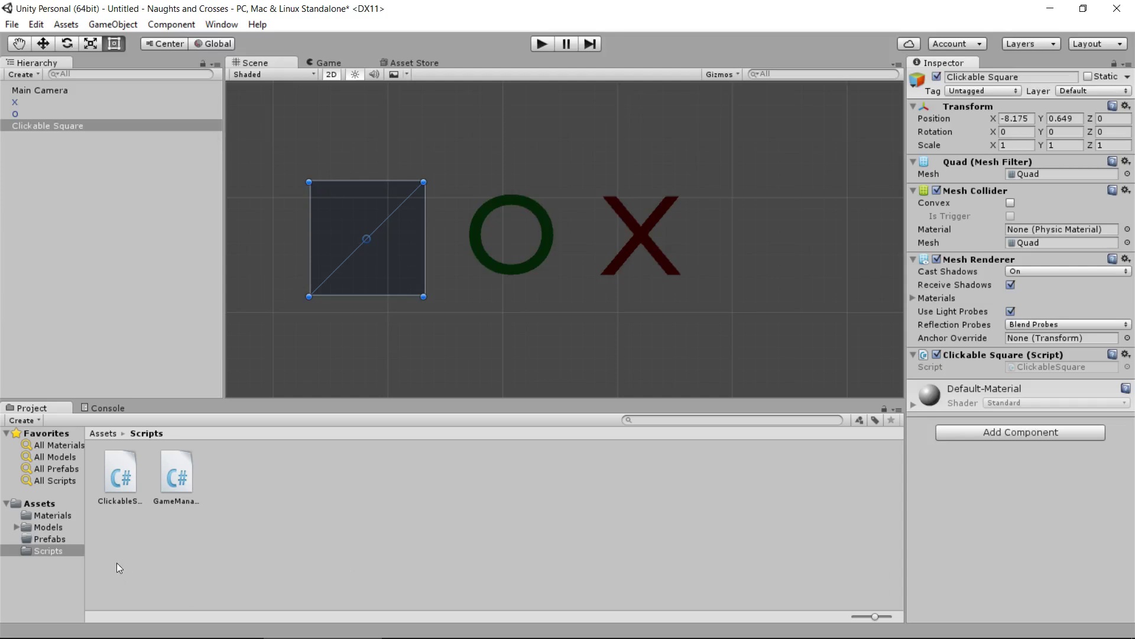
{"action": "left_click", "coordinate": [50, 539]}
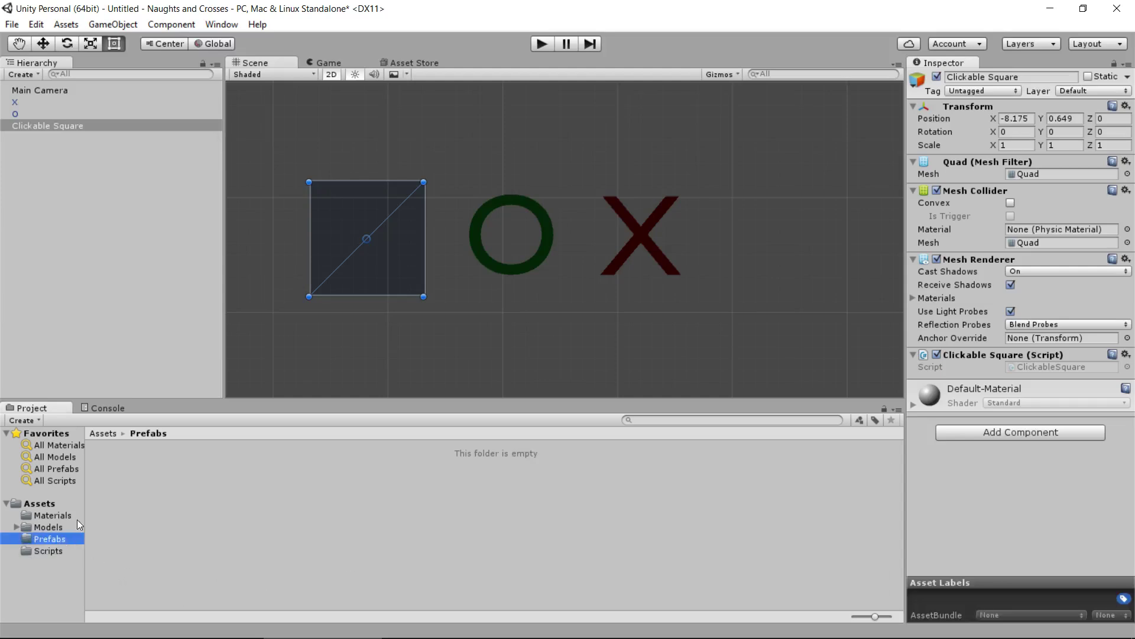
{"action": "left_click_drag", "start_coordinate": [16, 101], "coordinate": [246, 509]}
{"action": "left_click_drag", "start_coordinate": [76, 123], "coordinate": [286, 540]}
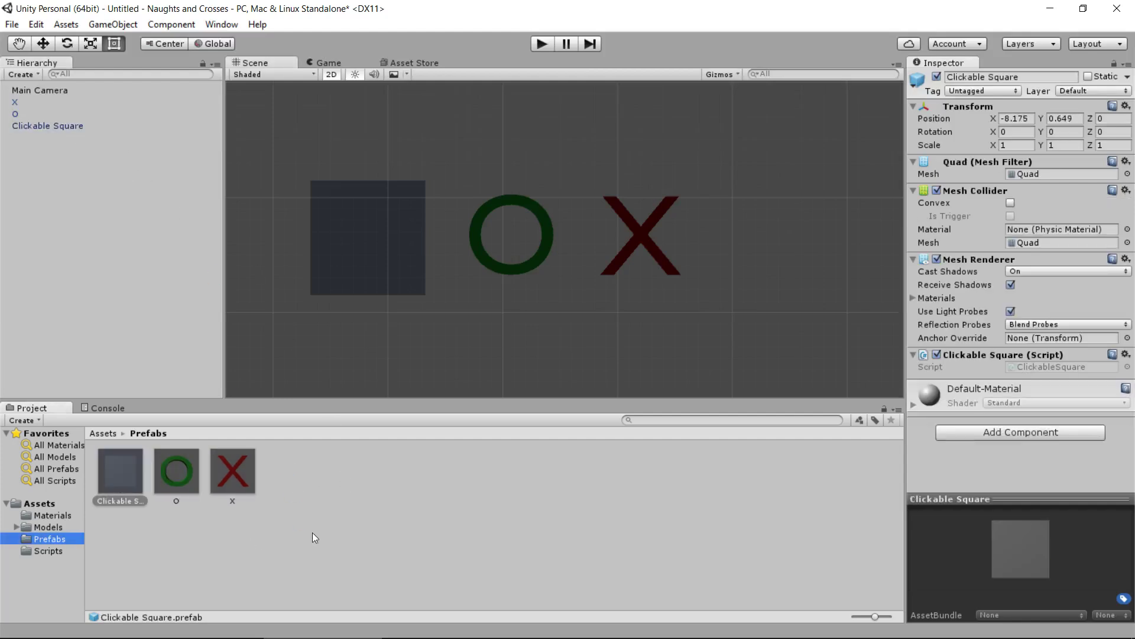
{"action": "left_click", "coordinate": [48, 125]}
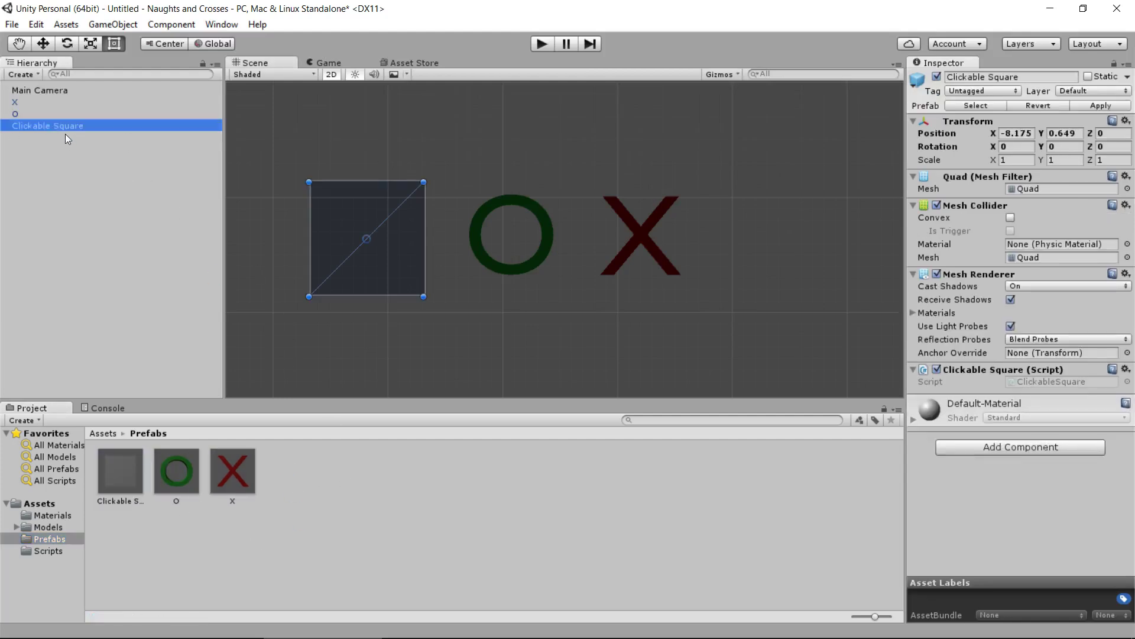
Delete the Clickable Square and the O from the scene and frame the Main Camera
{"action": "key", "text": "Delete"}
{"action": "left_click", "coordinate": [25, 113]}
{"action": "key", "text": "Delete"}
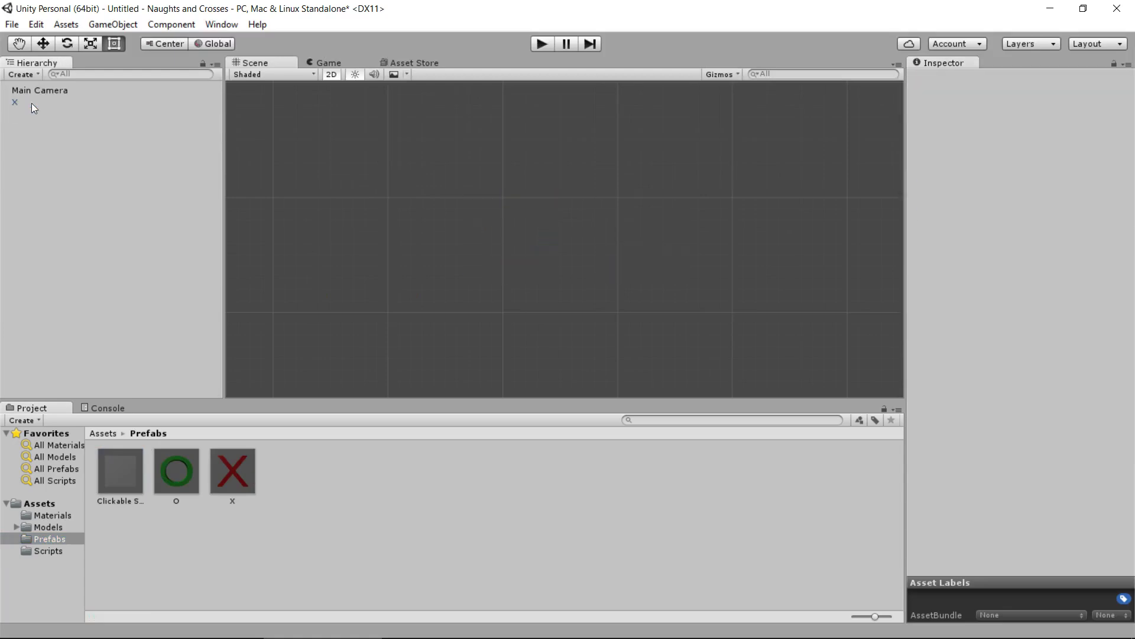
{"action": "middle_click_drag", "start_coordinate": [865, 271], "coordinate": [499, 253]}
{"action": "scroll", "coordinate": [639, 273], "scroll_direction": "down", "scroll_amount": 2}
{"action": "scroll", "coordinate": [586, 261], "scroll_direction": "down", "scroll_amount": 3}
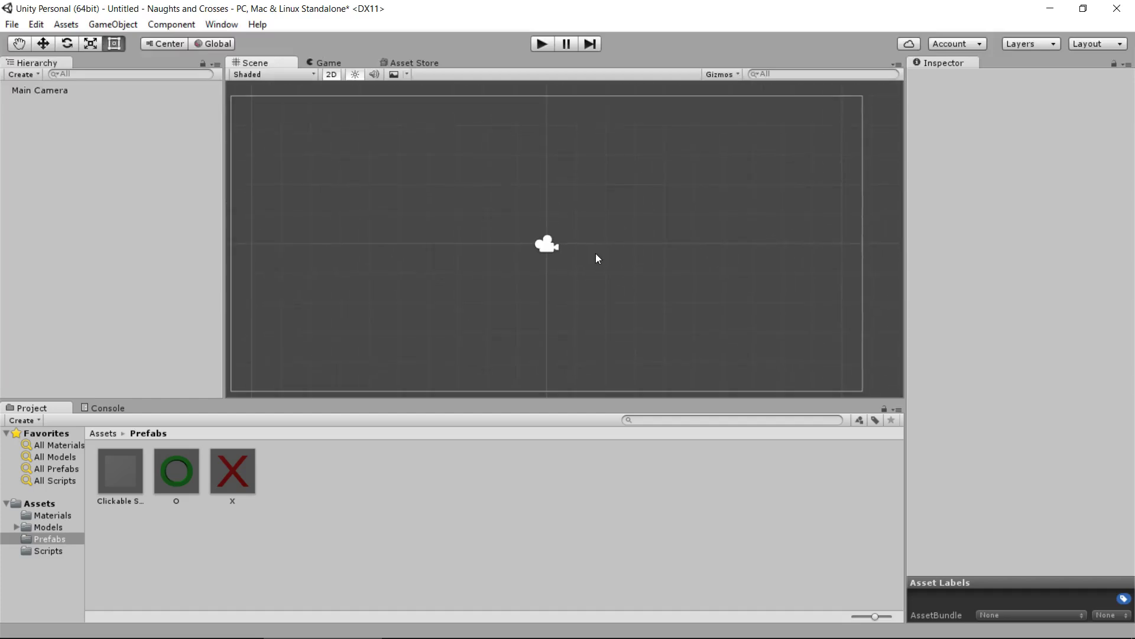
{"action": "mouse_move", "coordinate": [598, 256]}
{"action": "middle_mouse_down"}
{"action": "mouse_move", "coordinate": [615, 244]}
{"action": "mouse_move", "coordinate": [604, 246]}
{"action": "middle_mouse_up"}
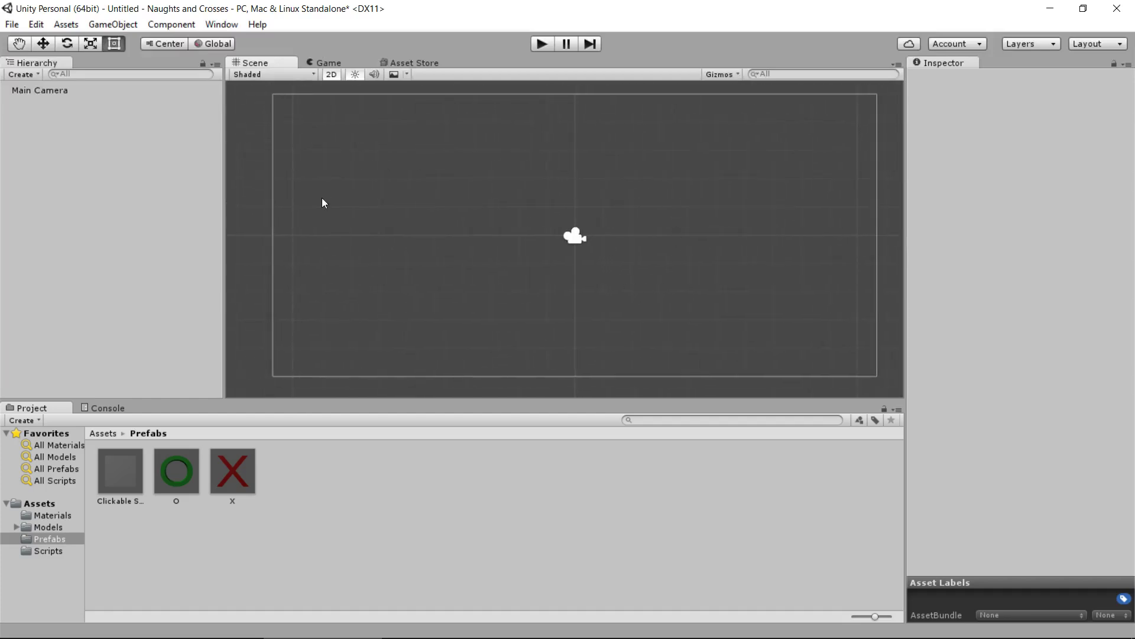
{"action": "left_click", "coordinate": [61, 131]}
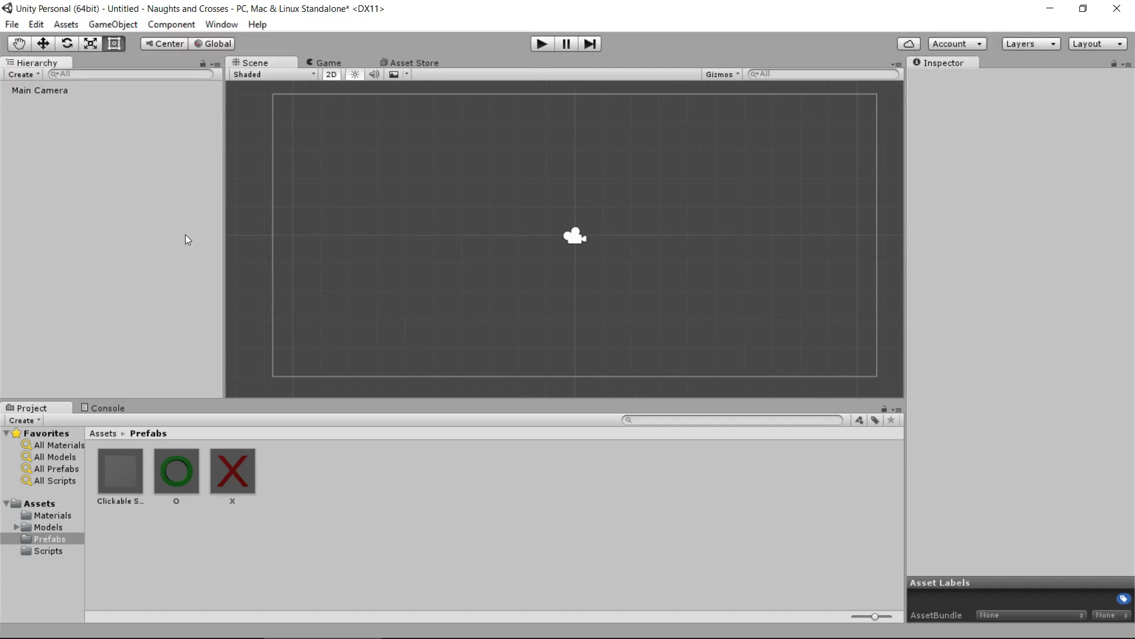
Create an empty object named Squares
{"action": "left_click", "coordinate": [101, 27]}
{"action": "left_click", "coordinate": [119, 40]}
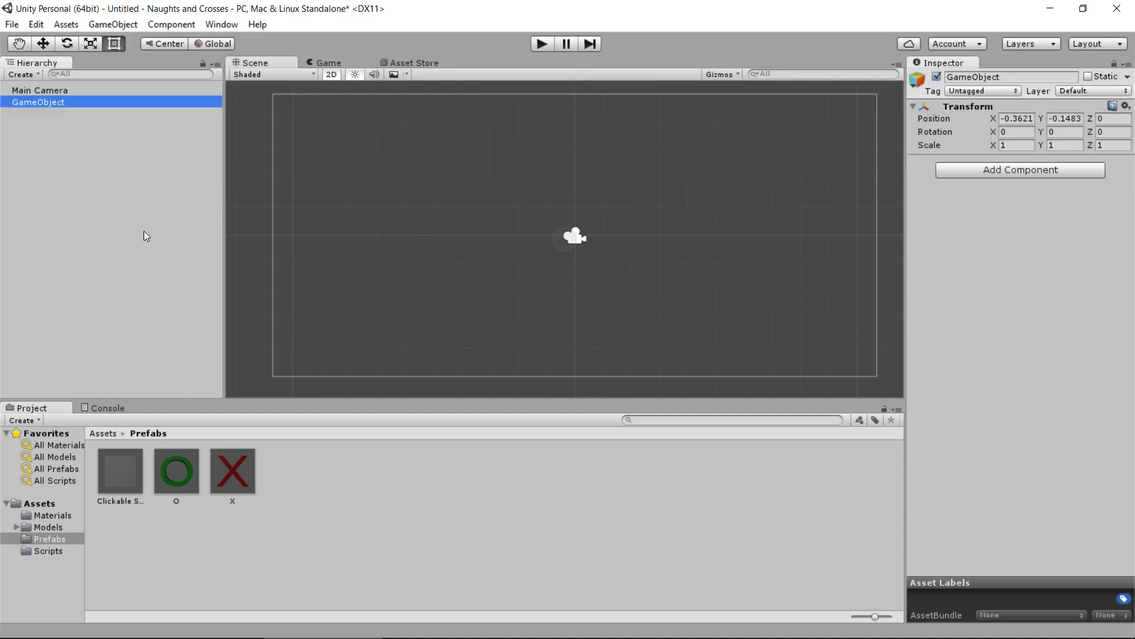
{"action": "key", "text": "F2"}
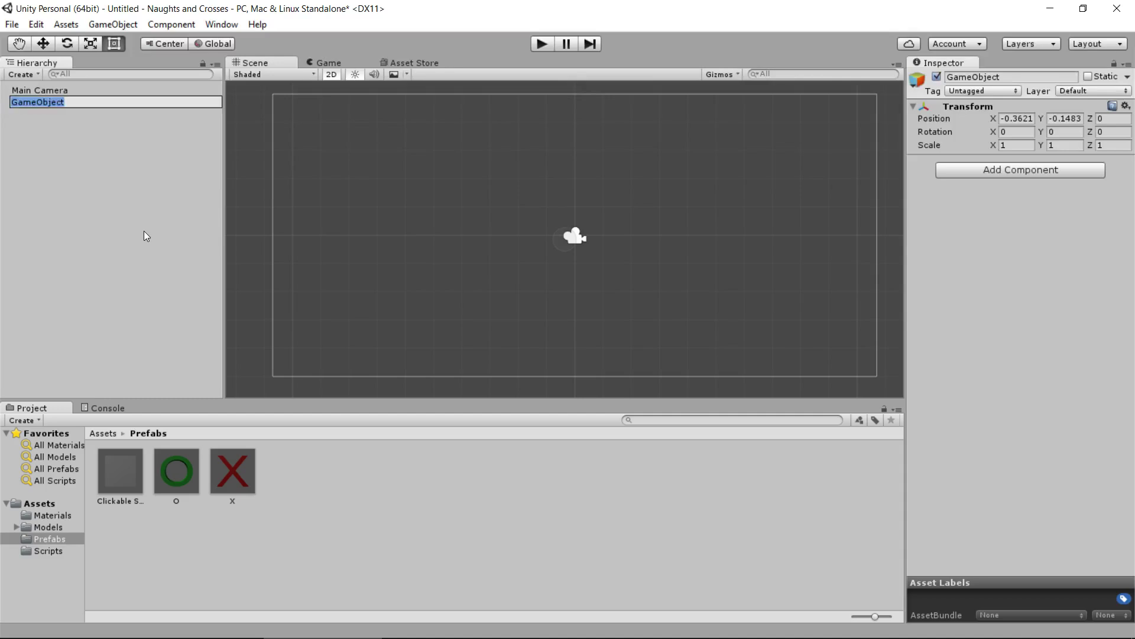
{"action": "type", "text": "Square"}
{"action": "key", "text": "Return"}
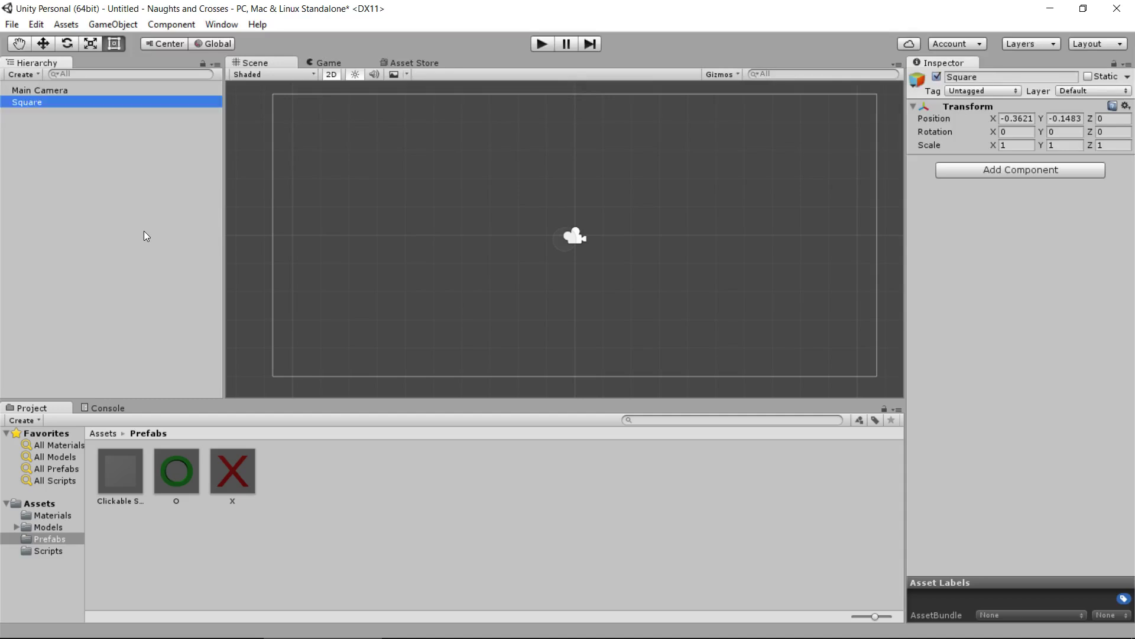
{"action": "key", "text": "F2"}
{"action": "key", "text": "Escape"}
{"action": "key", "text": "F2"}
{"action": "key", "text": "End"}
{"action": "type", "text": "s"}
{"action": "key", "text": "Return"}
Create a second empty object named Borders
{"action": "left_click", "coordinate": [122, 26]}
{"action": "left_click", "coordinate": [132, 37]}
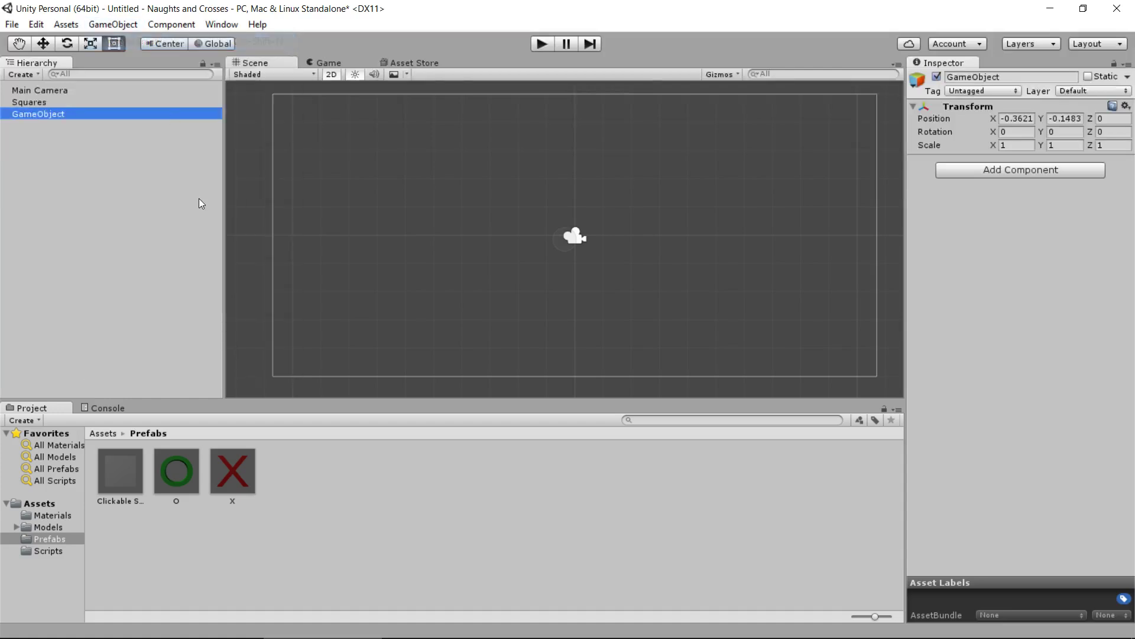
{"action": "key", "text": "F2"}
{"action": "type", "text": "Borders"}
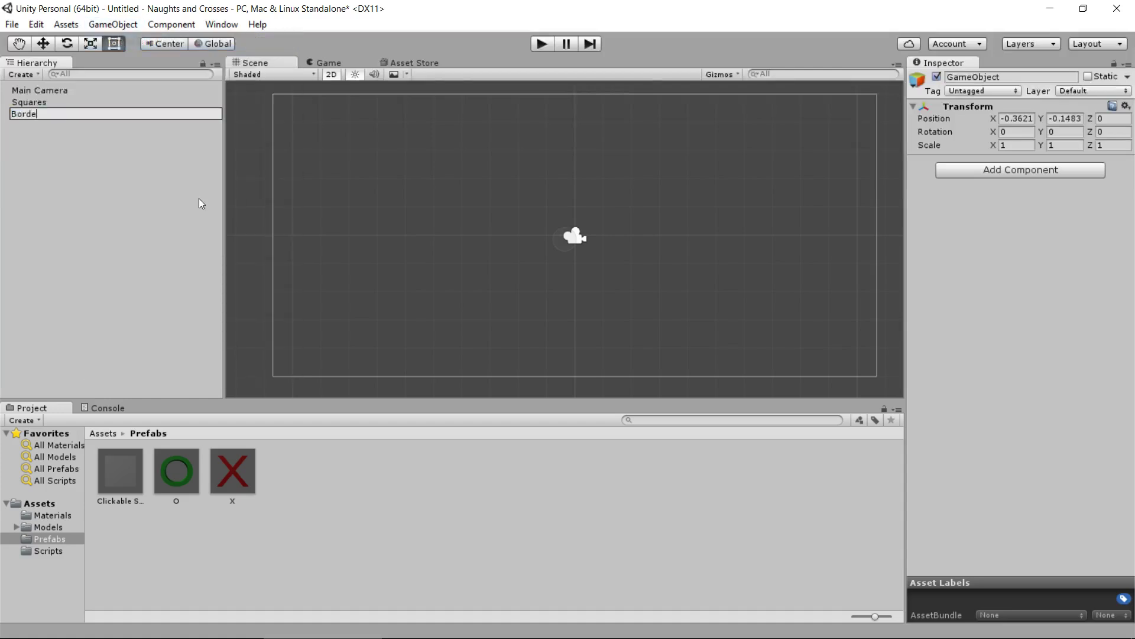
{"action": "key", "text": "Return"}
{"action": "left_click", "coordinate": [200, 199]}
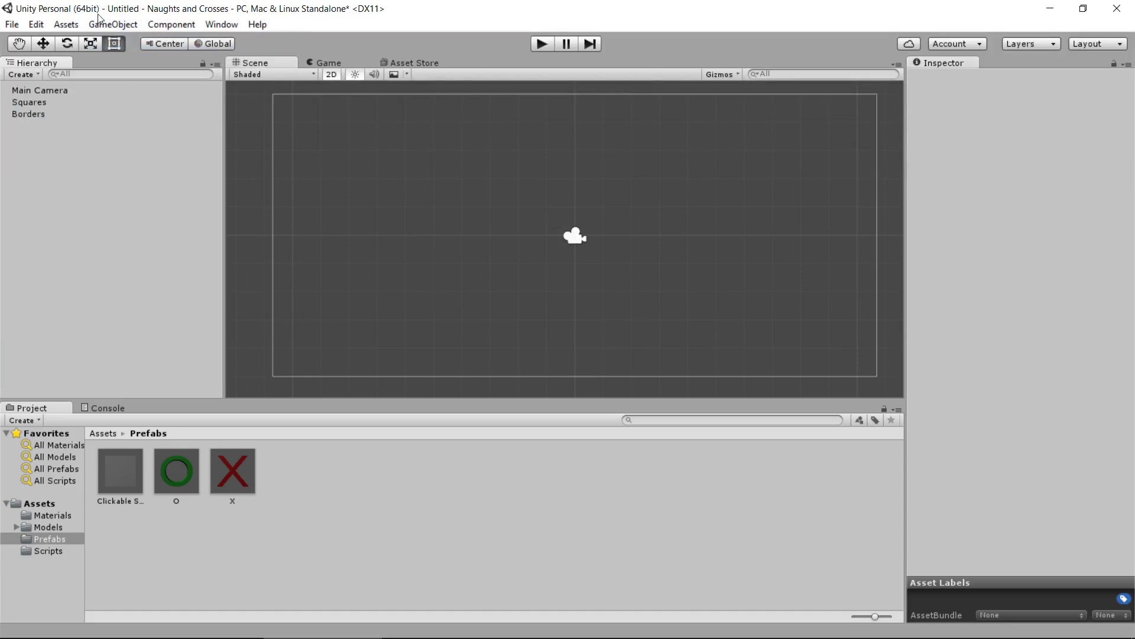
Create a third empty object named Game Manager
{"action": "left_click", "coordinate": [113, 24]}
{"action": "left_click", "coordinate": [130, 38]}
{"action": "key", "text": "F2"}
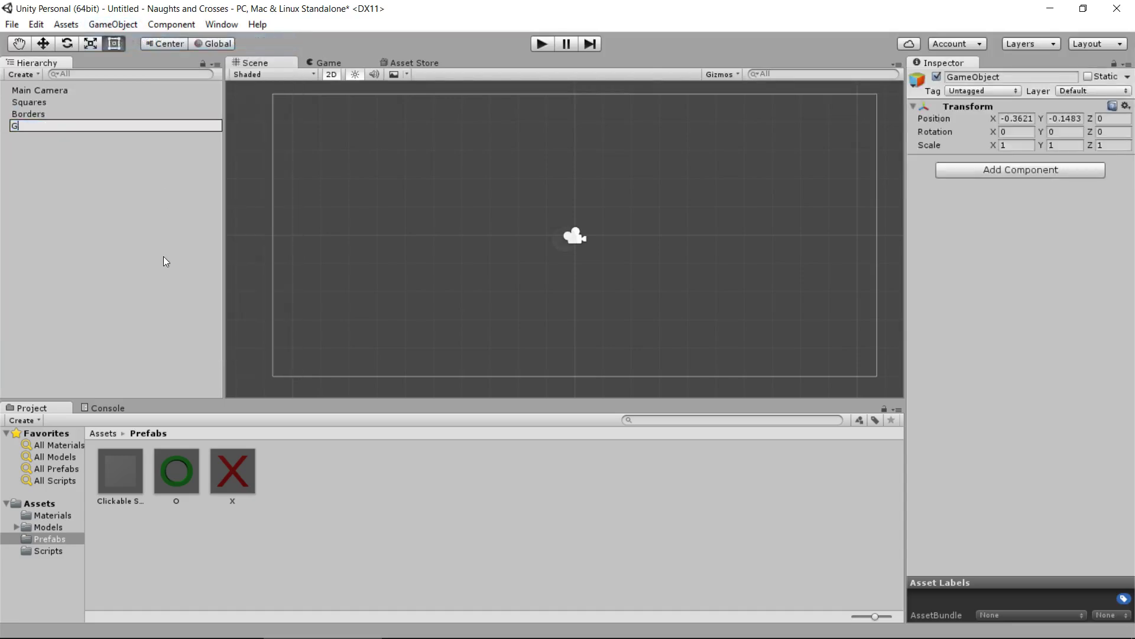
{"action": "type", "text": "Game Manager"}
{"action": "key", "text": "Return"}
{"action": "left_click", "coordinate": [139, 215]}
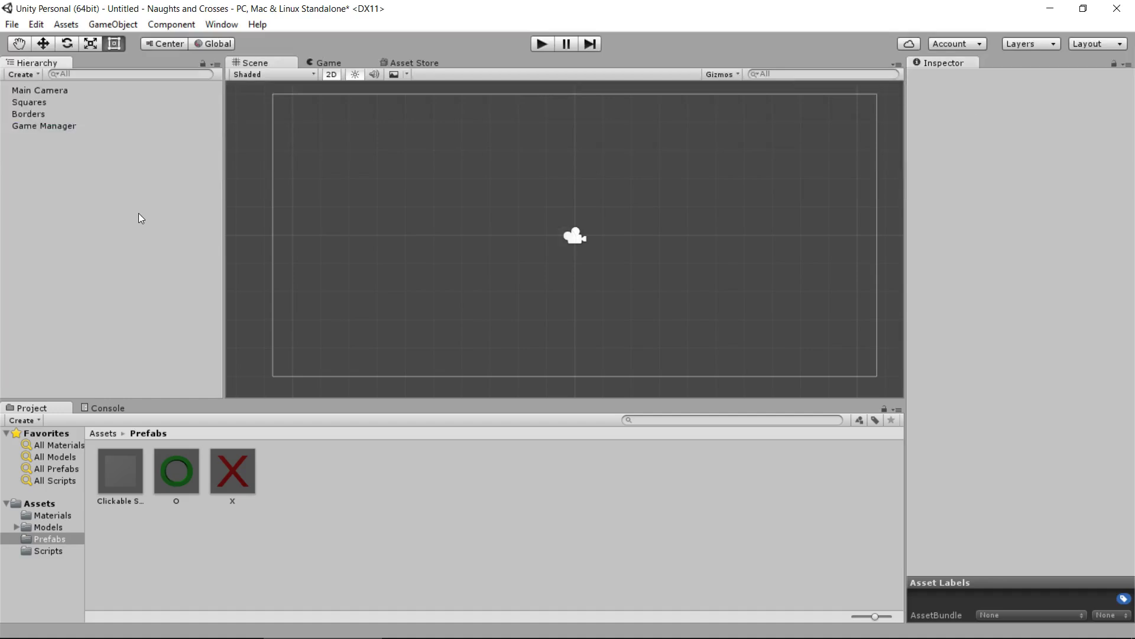
Add a Directional Light and move it to X 24.62, far right of the camera
{"action": "left_click", "coordinate": [129, 26]}
{"action": "mouse_move", "coordinate": [115, 112]}
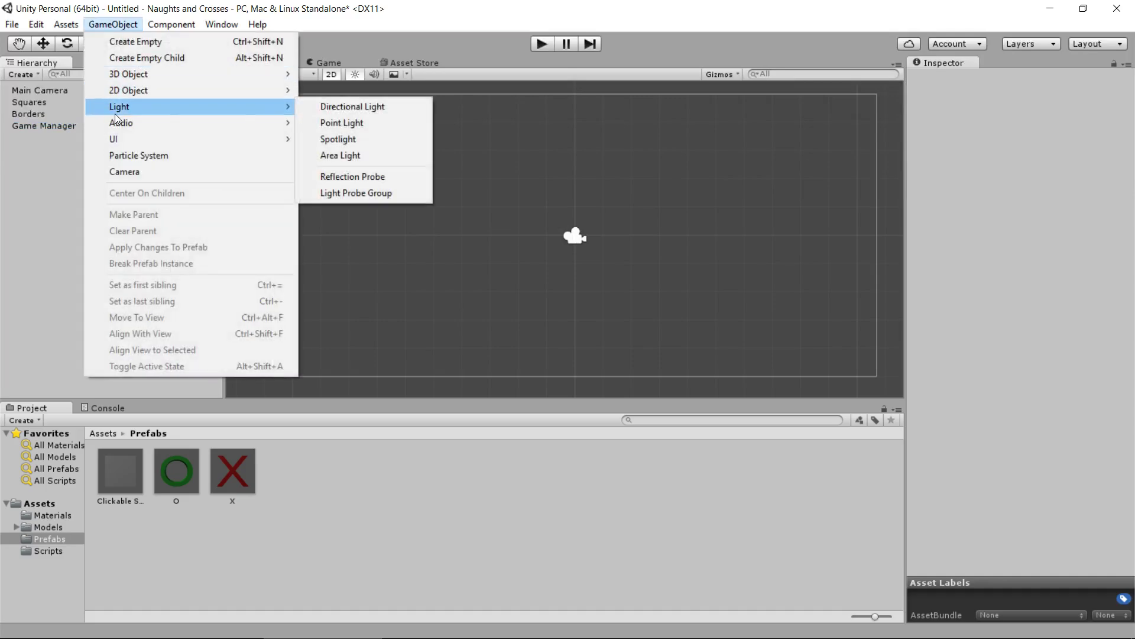
{"action": "left_click", "coordinate": [364, 107]}
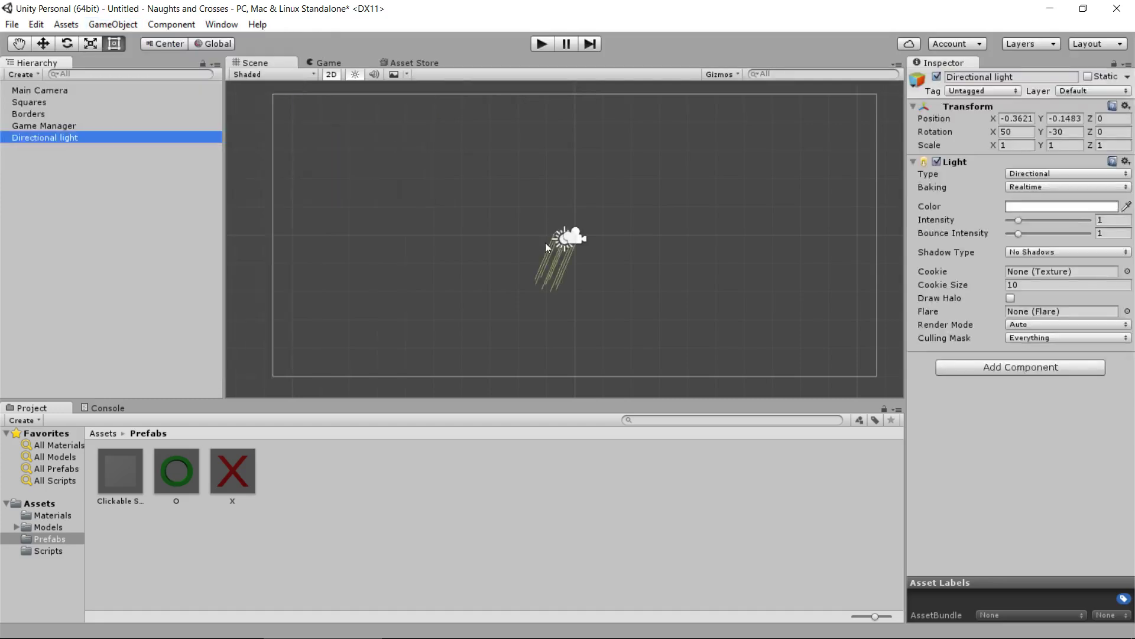
{"action": "key", "text": "w"}
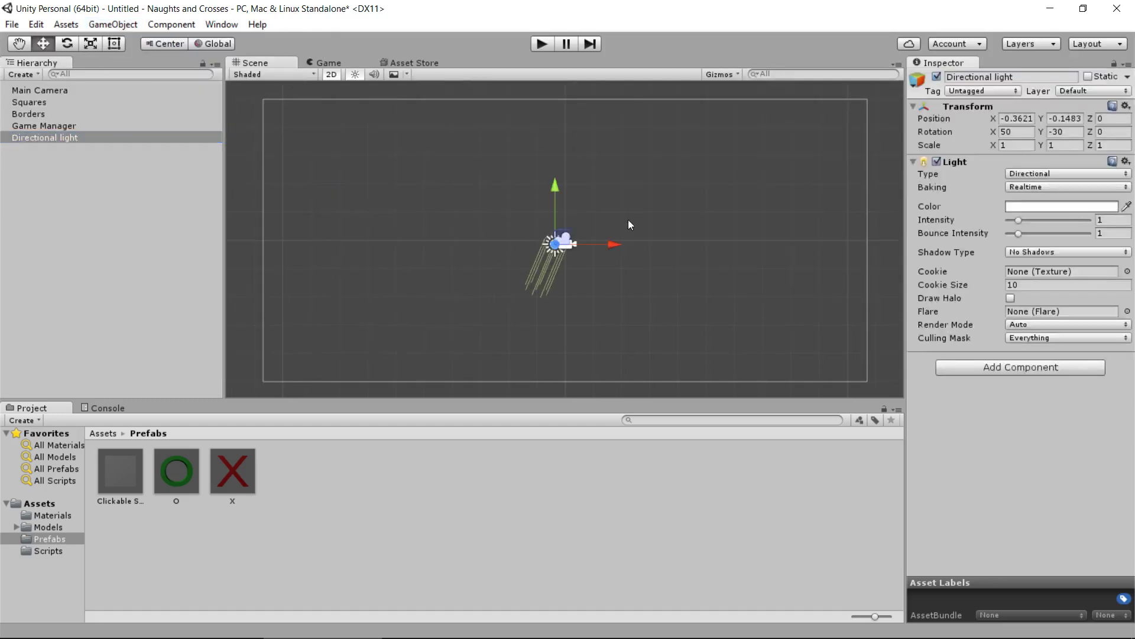
{"action": "left_click_drag", "start_coordinate": [619, 244], "coordinate": [198, 272]}
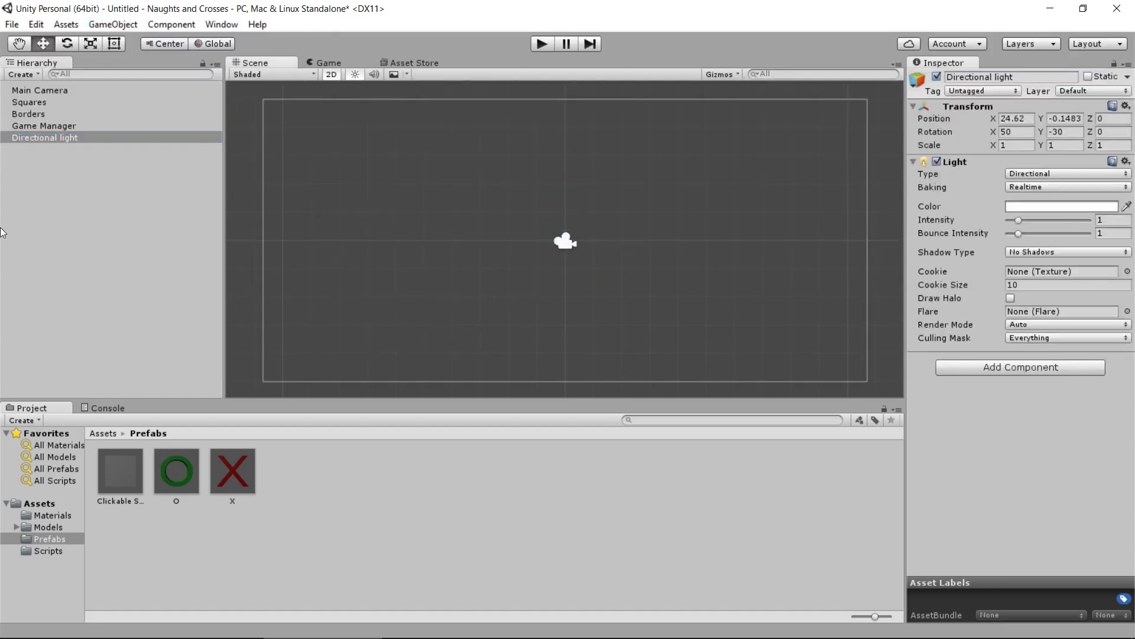
{"action": "left_click", "coordinate": [456, 243]}
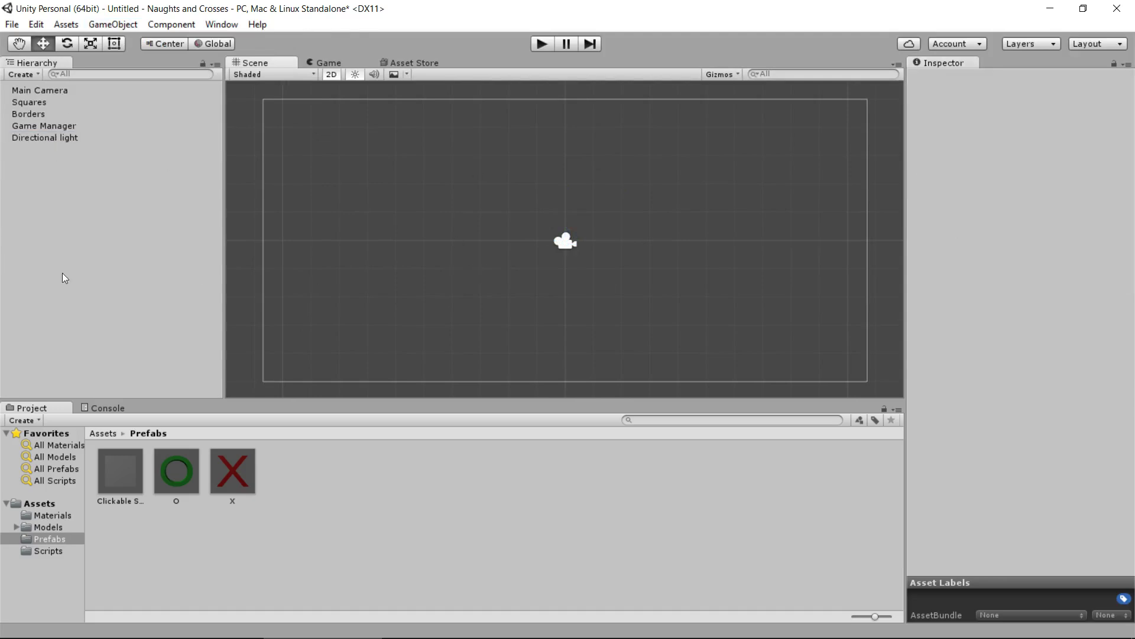
Inspect the Squares, Borders, Game Manager and Directional Light objects in turn
{"action": "left_click", "coordinate": [30, 101]}
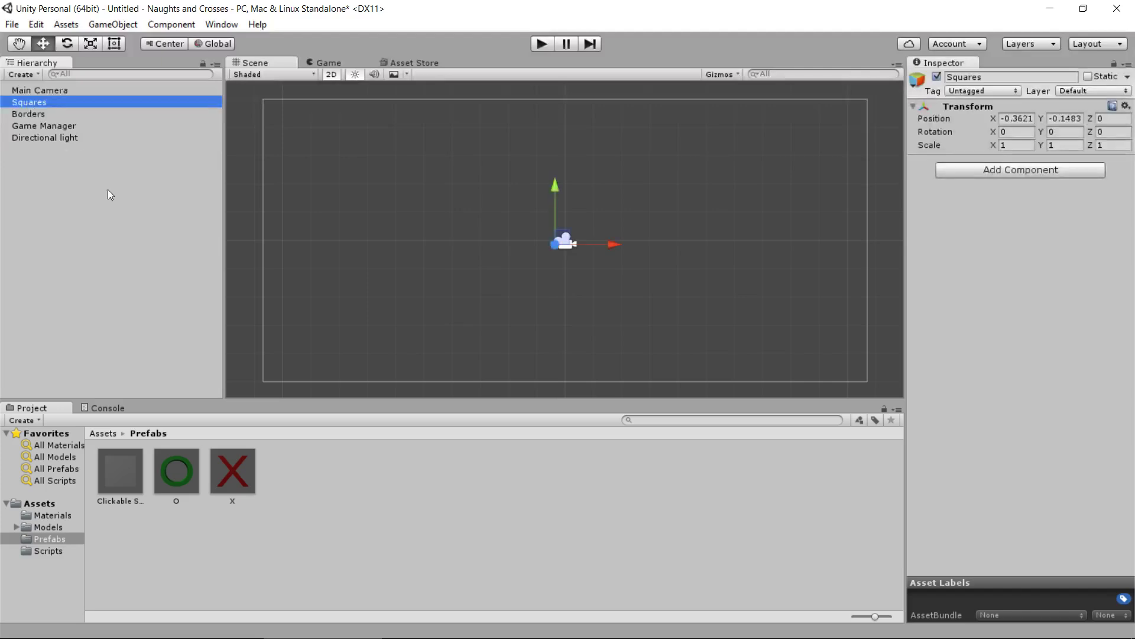
{"action": "left_click", "coordinate": [54, 114]}
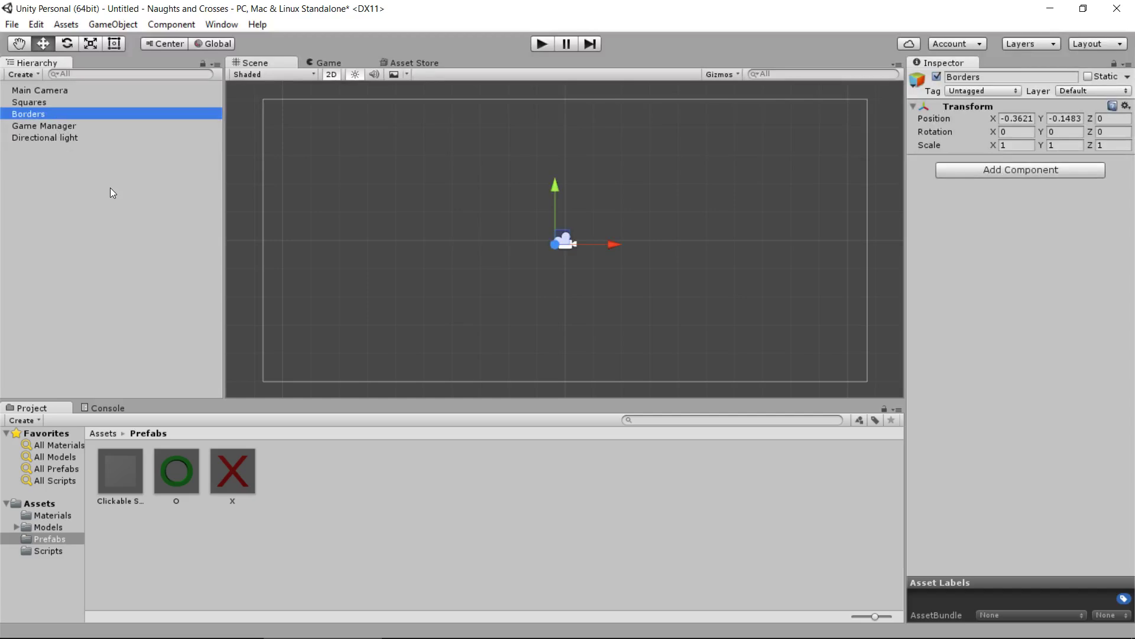
{"action": "left_click", "coordinate": [62, 126]}
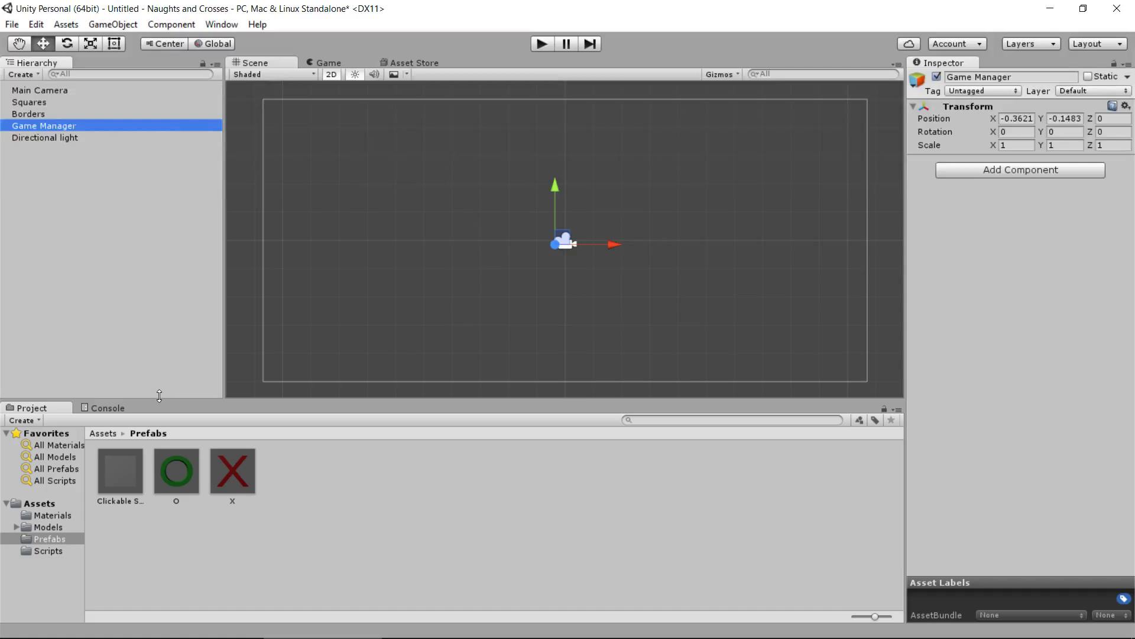
{"action": "left_click", "coordinate": [61, 137]}
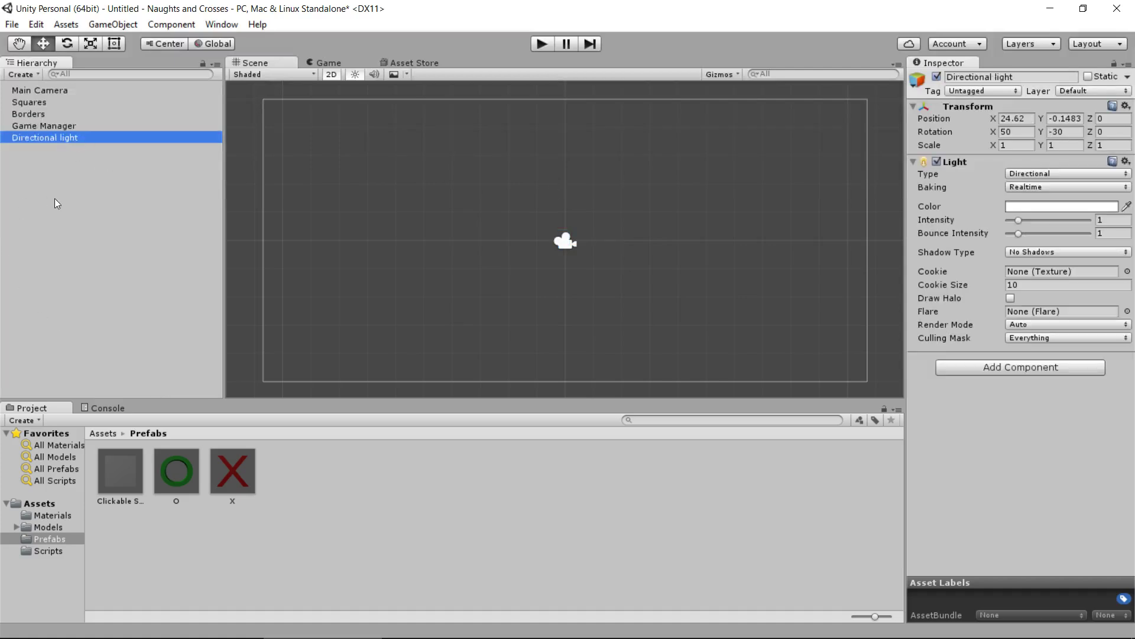
{"action": "left_click", "coordinate": [62, 276]}
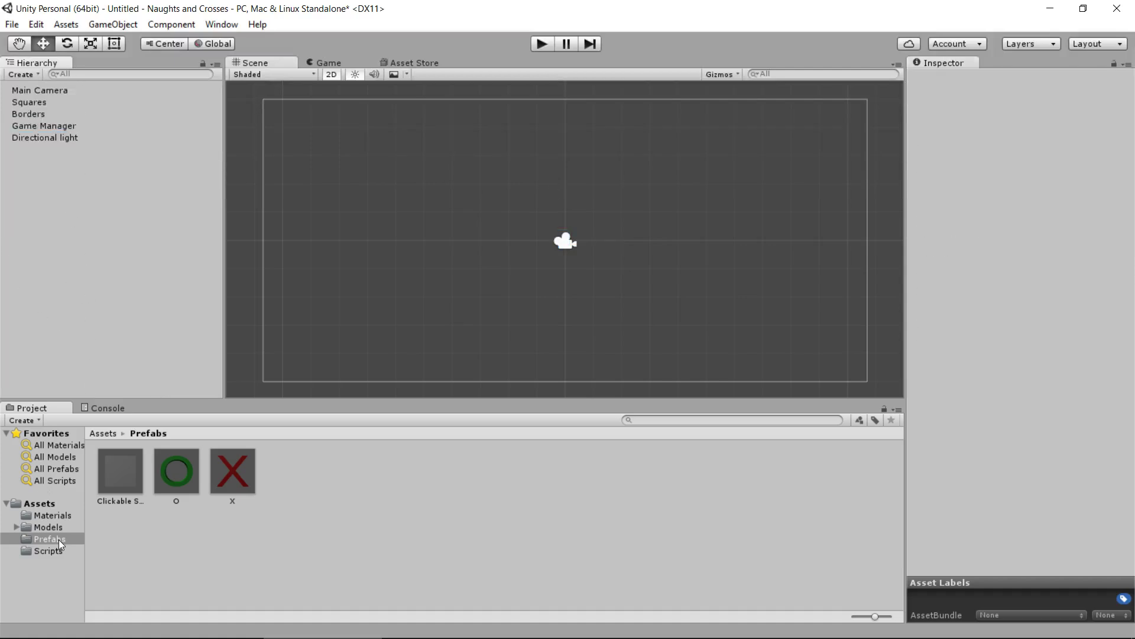
Place a Clickable Square instance in the scene at position 0, 0
{"action": "scroll", "coordinate": [538, 306], "scroll_direction": "up", "scroll_amount": 5}
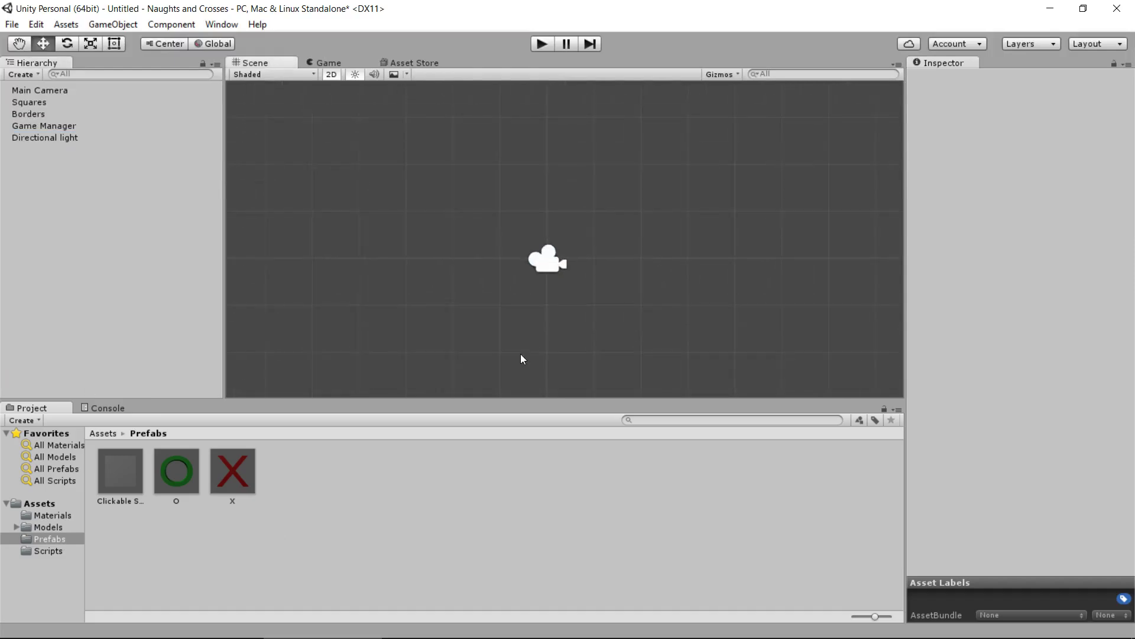
{"action": "left_click_drag", "start_coordinate": [106, 489], "coordinate": [594, 279]}
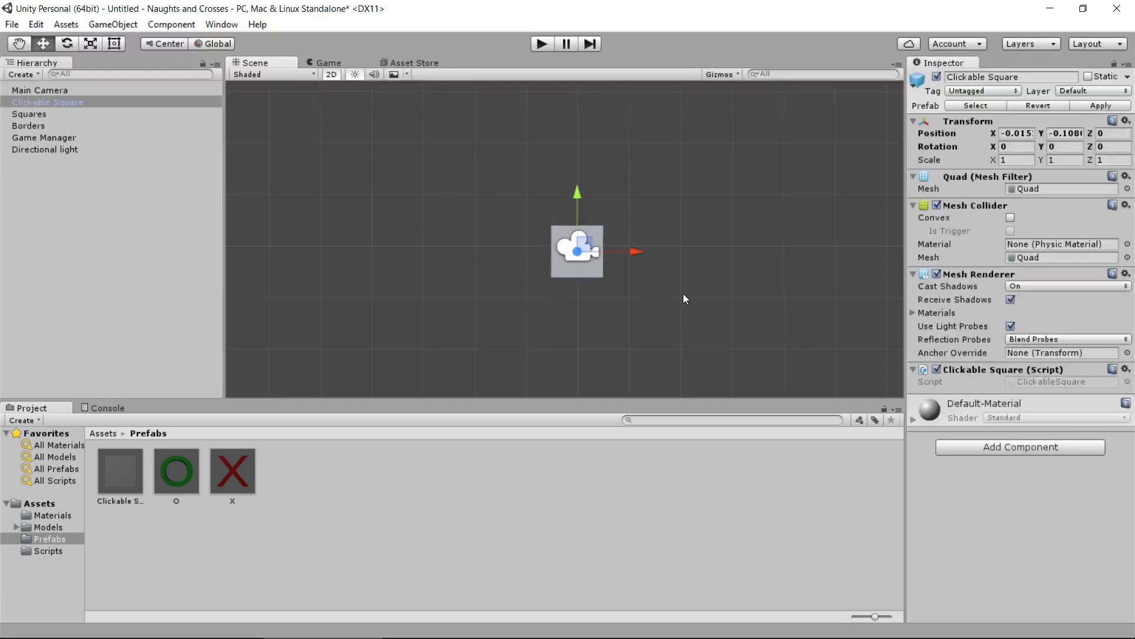
{"action": "left_click", "coordinate": [1020, 132]}
{"action": "type", "text": "0"}
{"action": "key", "text": "Tab"}
{"action": "type", "text": "0"}
{"action": "middle_click_drag", "start_coordinate": [812, 246], "coordinate": [802, 251]}
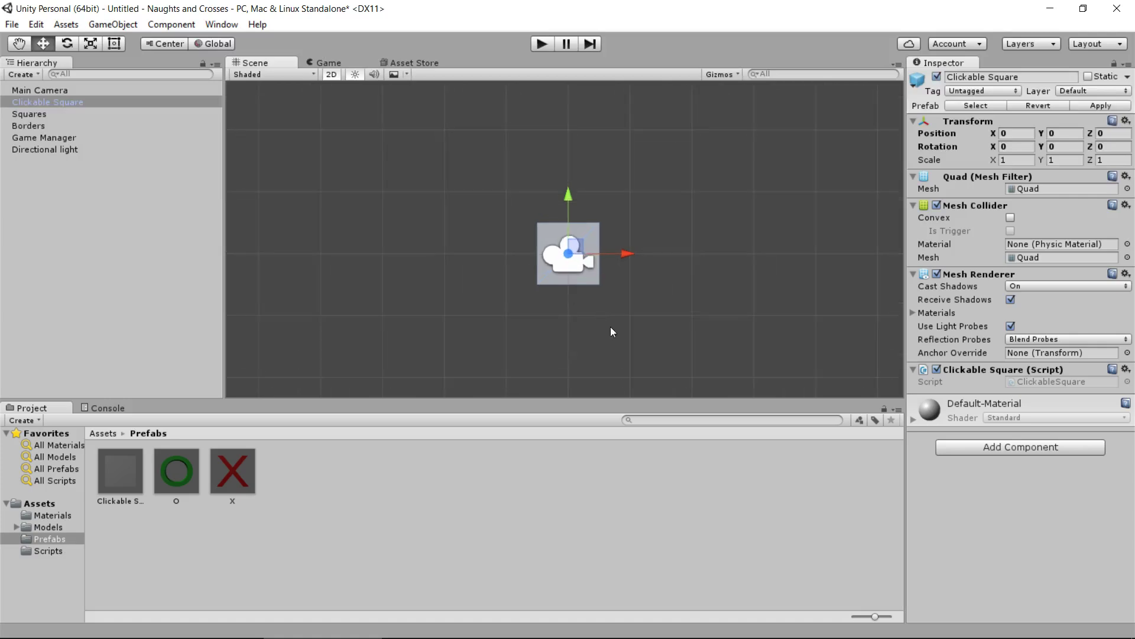
{"action": "scroll", "coordinate": [625, 331], "scroll_direction": "up", "scroll_amount": 3}
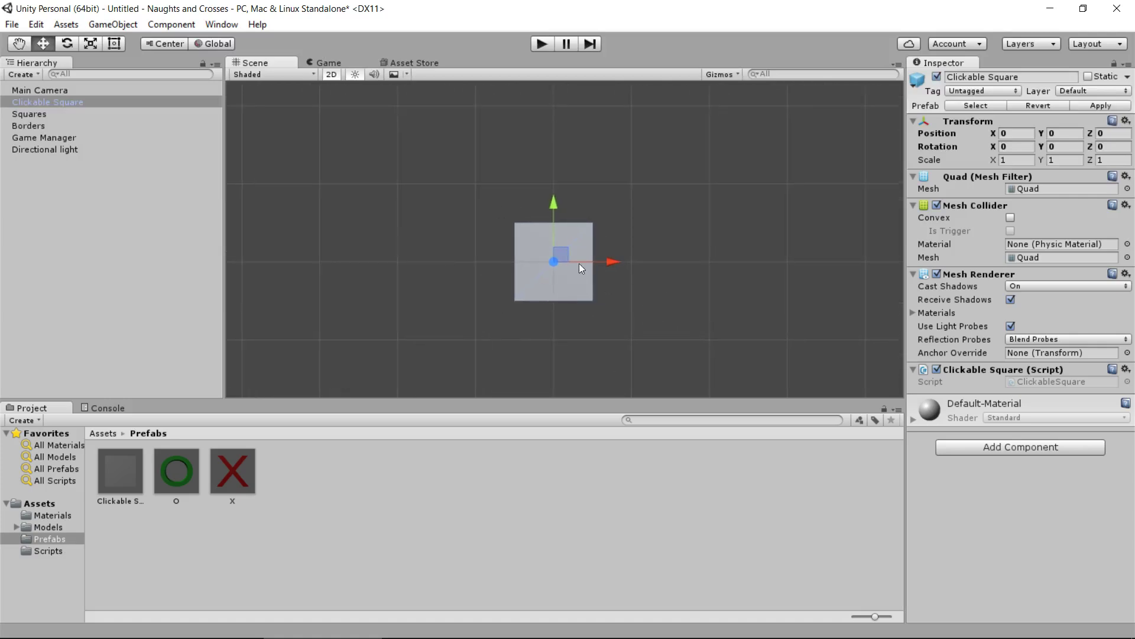
Duplicate the square with Ctrl+D, moving each copy one unit to build the 3x3 grid
{"action": "key", "text": "ctrl+d"}
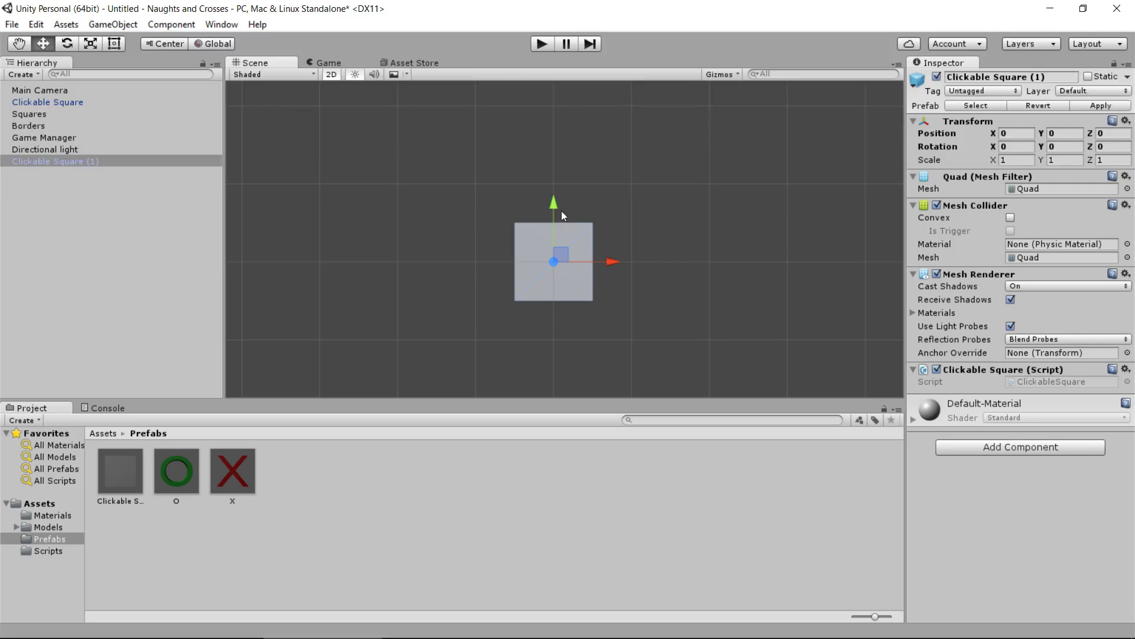
{"action": "left_click_drag", "start_coordinate": [554, 207], "coordinate": [556, 137]}
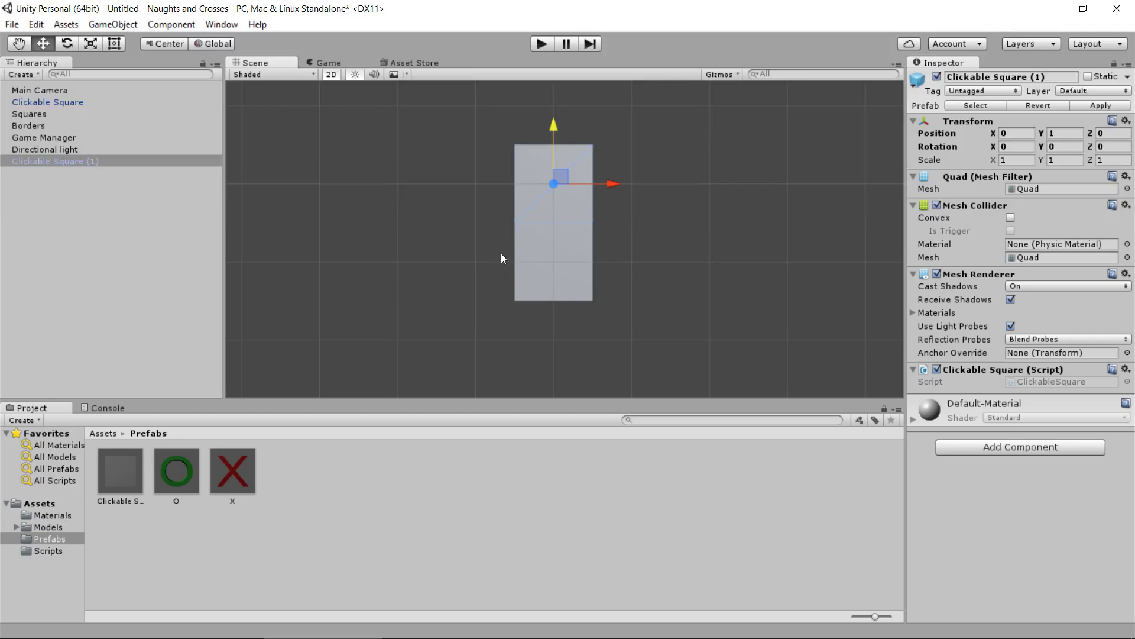
{"action": "middle_click_drag", "start_coordinate": [680, 218], "coordinate": [664, 203]}
{"action": "key", "text": "ctrl+d"}
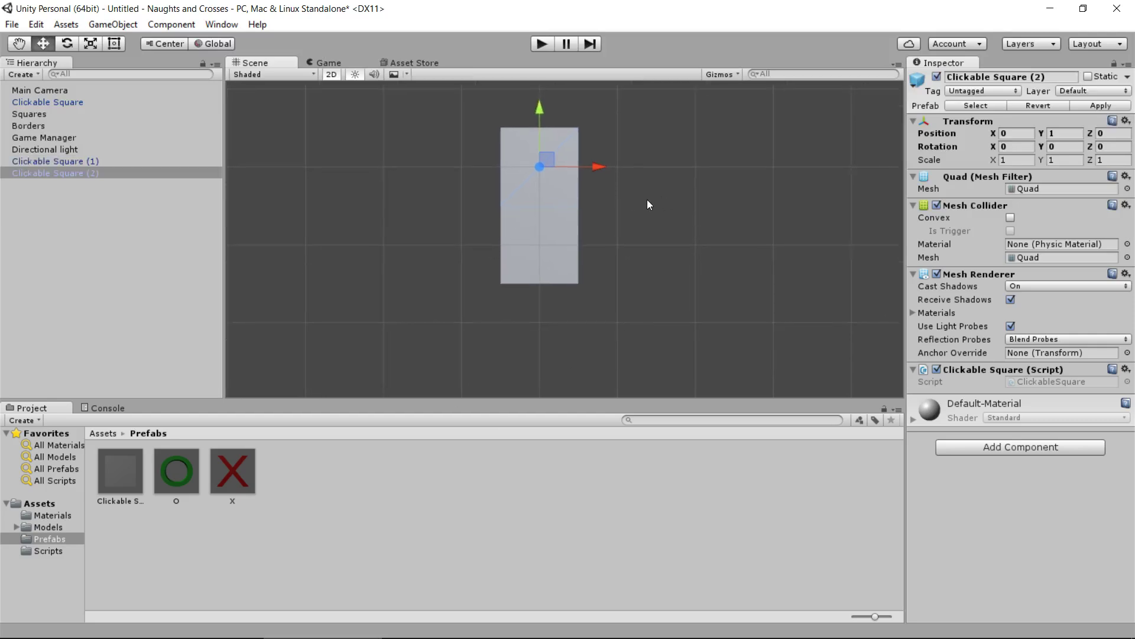
{"action": "left_click_drag", "start_coordinate": [599, 167], "coordinate": [669, 165], "text": "ctrl"}
{"action": "key", "text": "ctrl+d"}
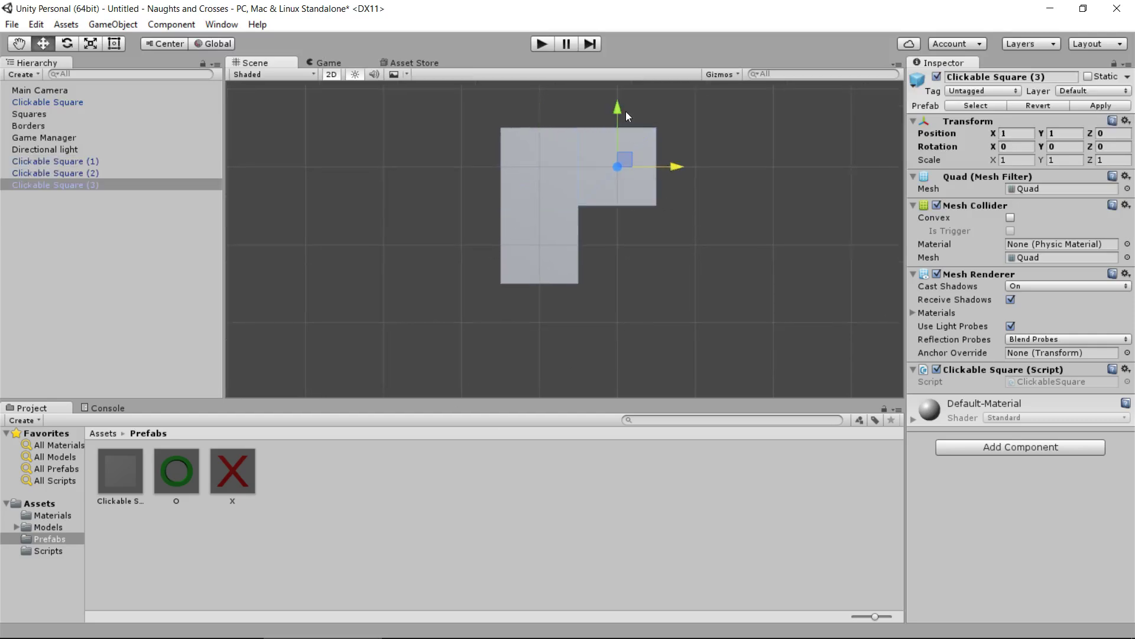
{"action": "left_click_drag", "start_coordinate": [626, 108], "coordinate": [616, 267], "text": "ctrl"}
{"action": "key", "text": "ctrl+d"}
{"action": "key", "text": "ctrl+d"}
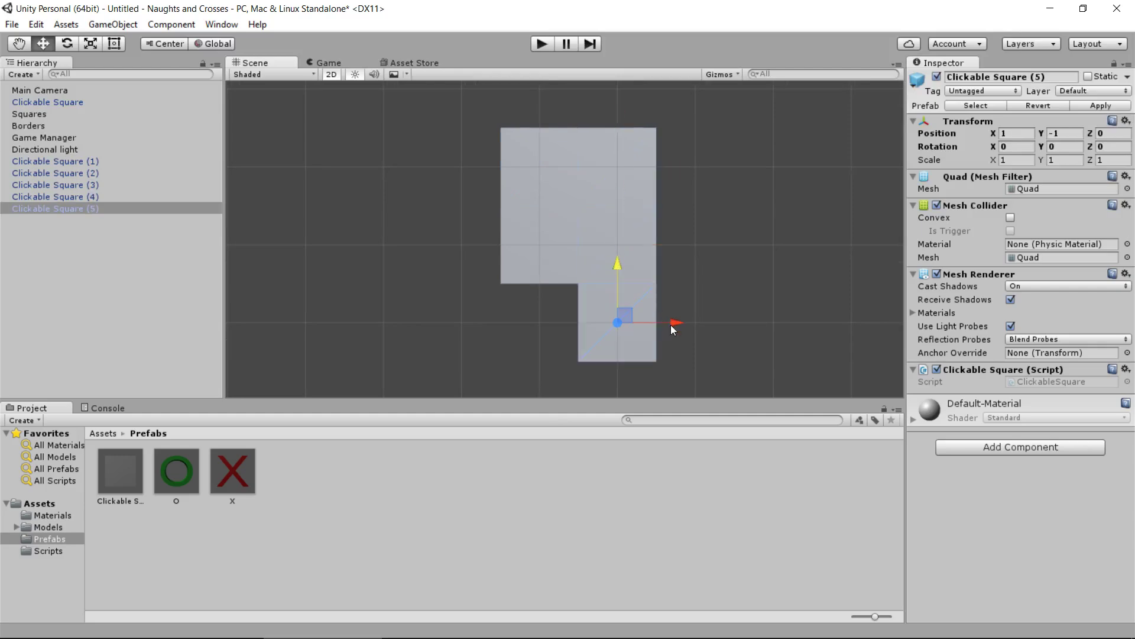
{"action": "left_click_drag", "start_coordinate": [672, 325], "coordinate": [514, 326], "text": "ctrl"}
{"action": "key", "text": "ctrl+d"}
{"action": "key", "text": "ctrl+d"}
{"action": "left_click_drag", "start_coordinate": [467, 254], "coordinate": [468, 143], "text": "ctrl"}
{"action": "key", "text": "ctrl+d"}
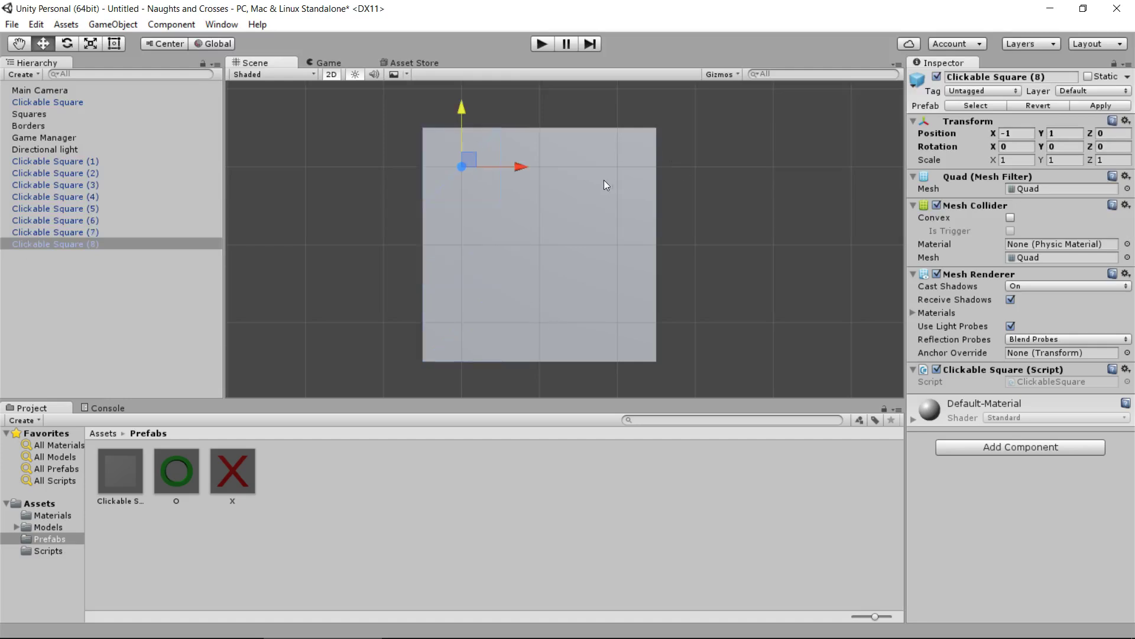
Check the position of each grid square in the scene
{"action": "left_click", "coordinate": [574, 178]}
{"action": "left_click", "coordinate": [619, 192]}
{"action": "left_click", "coordinate": [626, 236]}
{"action": "left_click", "coordinate": [550, 243]}
{"action": "left_click", "coordinate": [493, 241]}
{"action": "left_click", "coordinate": [456, 335]}
{"action": "left_click", "coordinate": [520, 284]}
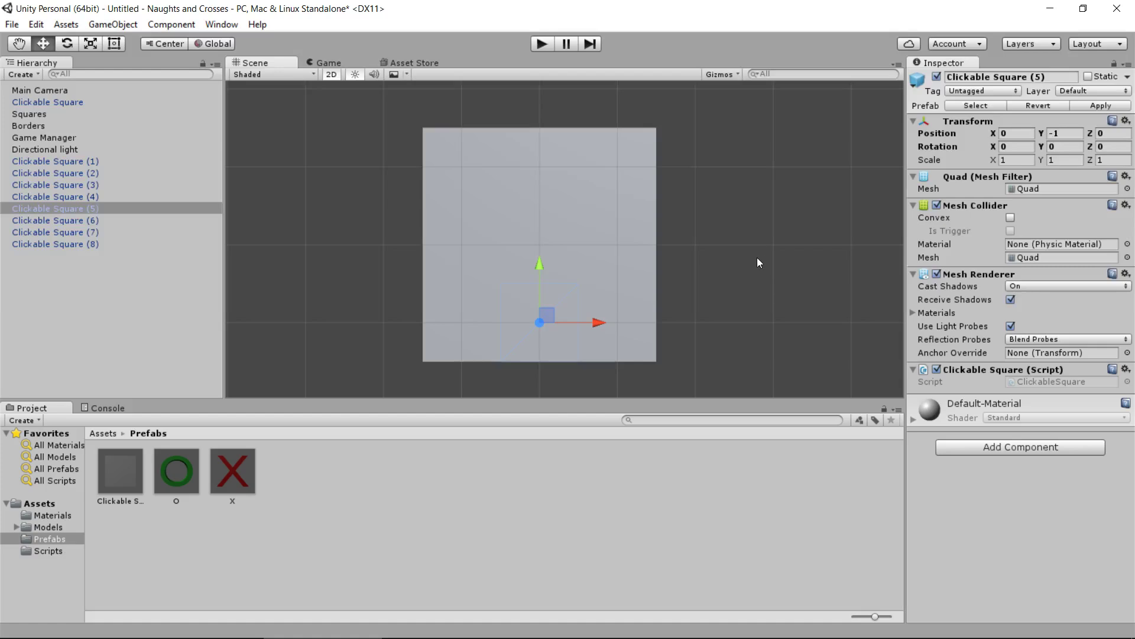
Parent Clickable Square and copies (1)-(8) under Squares, then collapse the group
{"action": "left_click", "coordinate": [48, 103]}
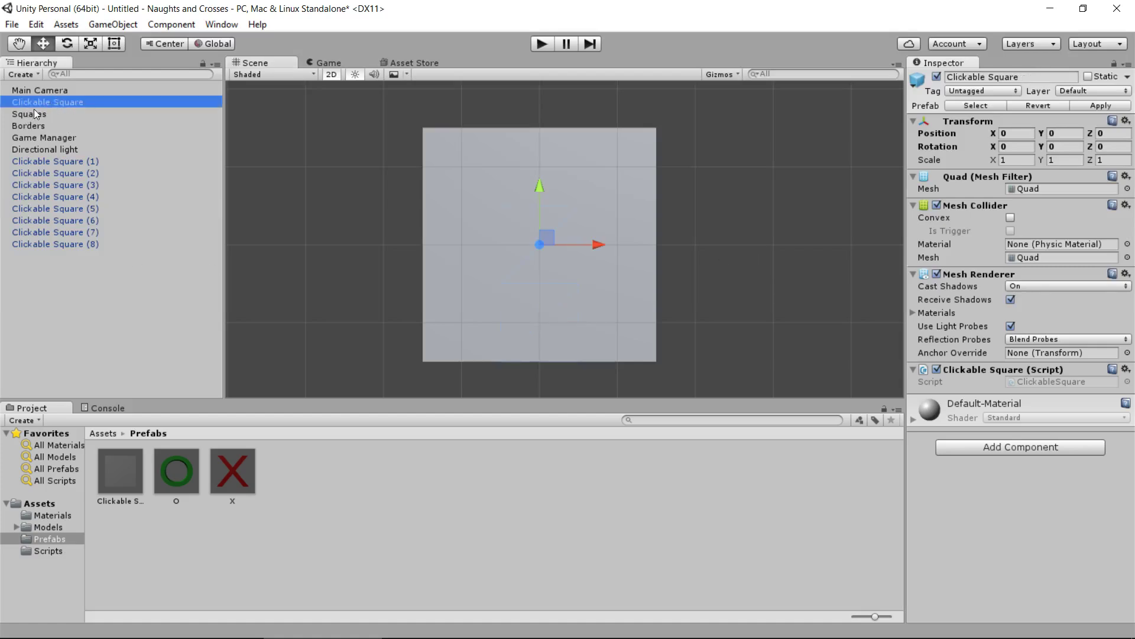
{"action": "left_click", "coordinate": [34, 112]}
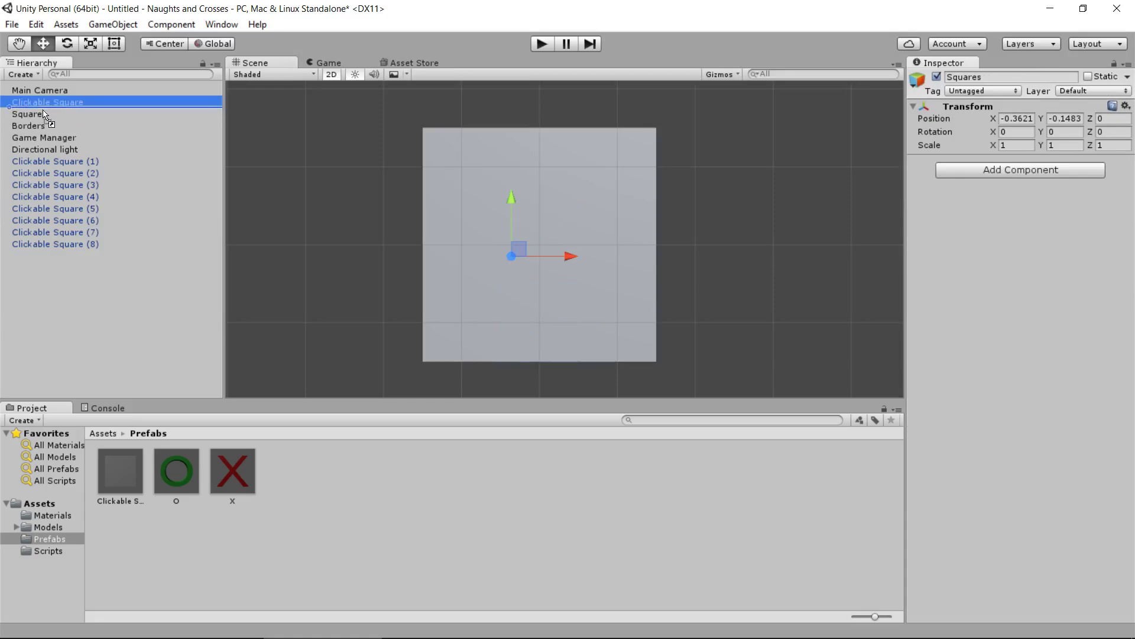
{"action": "left_click_drag", "start_coordinate": [43, 114], "coordinate": [40, 115]}
{"action": "left_click", "coordinate": [80, 161]}
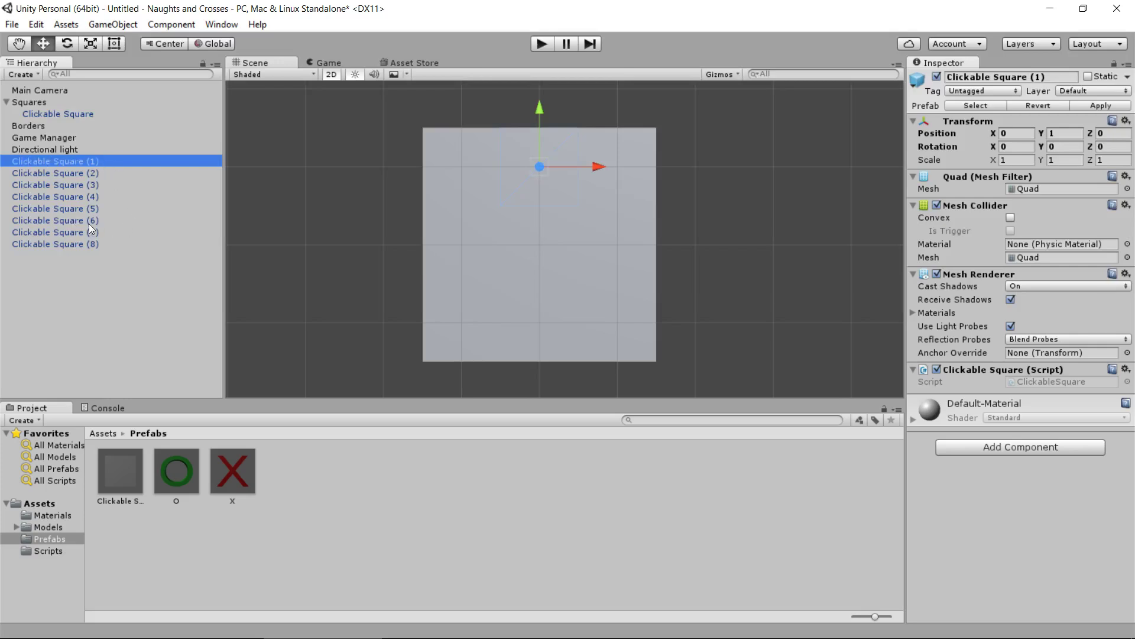
{"action": "left_click", "coordinate": [94, 243], "text": "shift"}
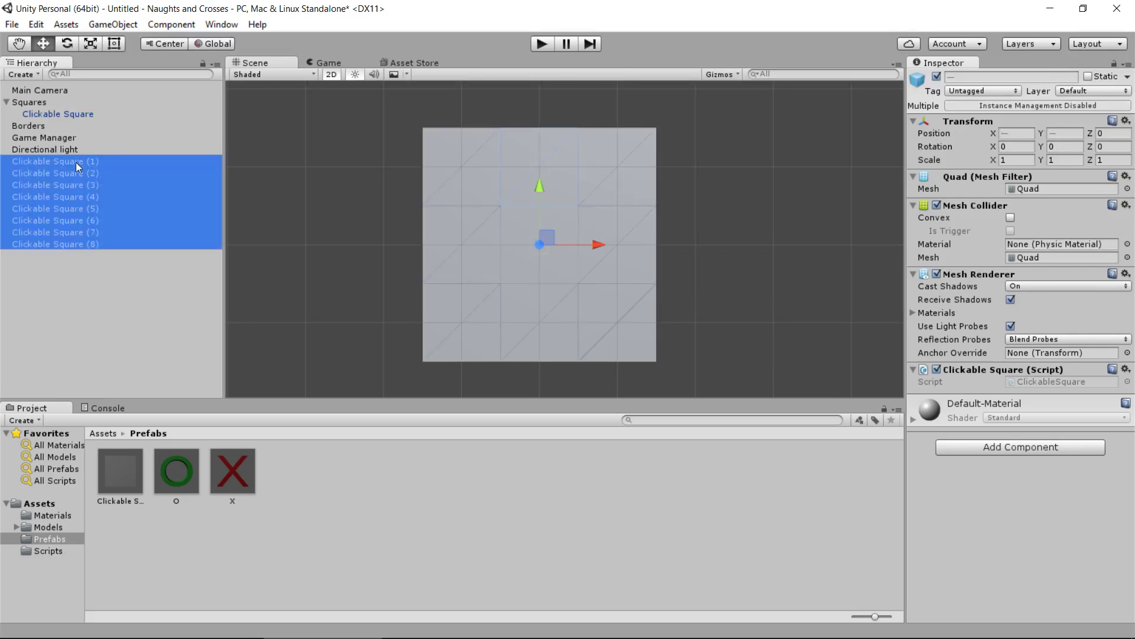
{"action": "left_click_drag", "start_coordinate": [76, 162], "coordinate": [44, 104]}
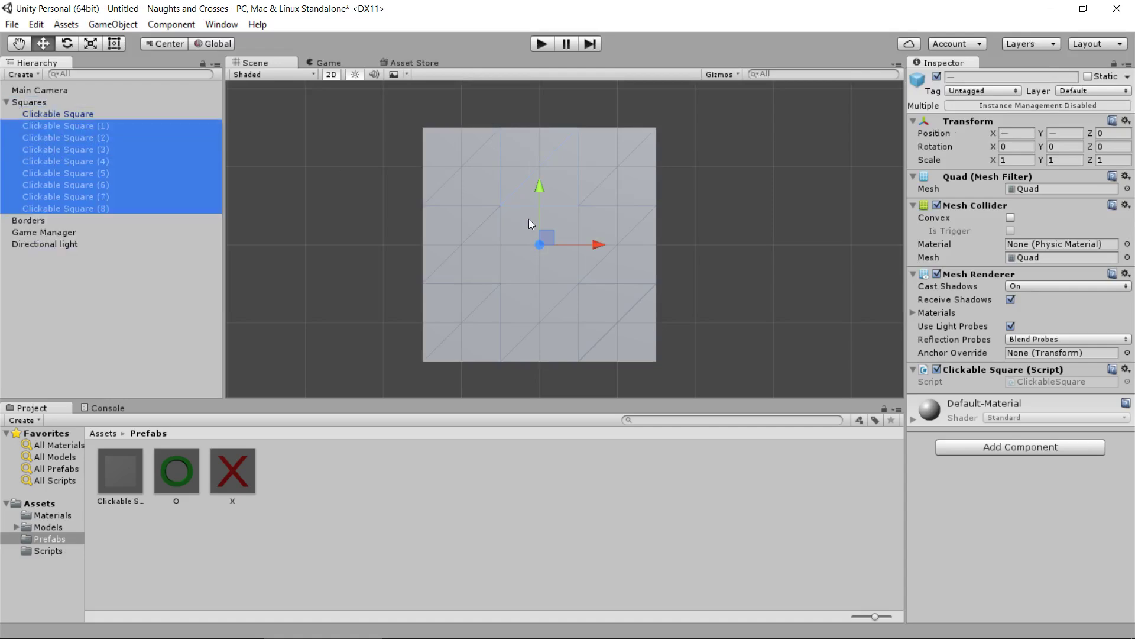
{"action": "left_click", "coordinate": [21, 105]}
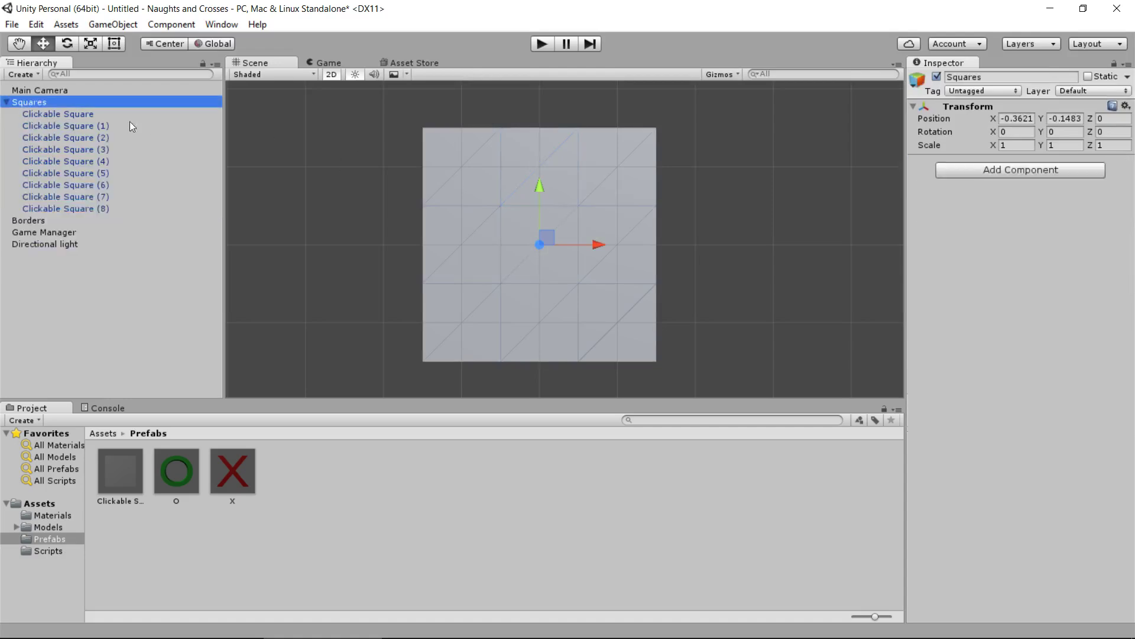
{"action": "left_click", "coordinate": [6, 102]}
{"action": "left_click", "coordinate": [93, 227]}
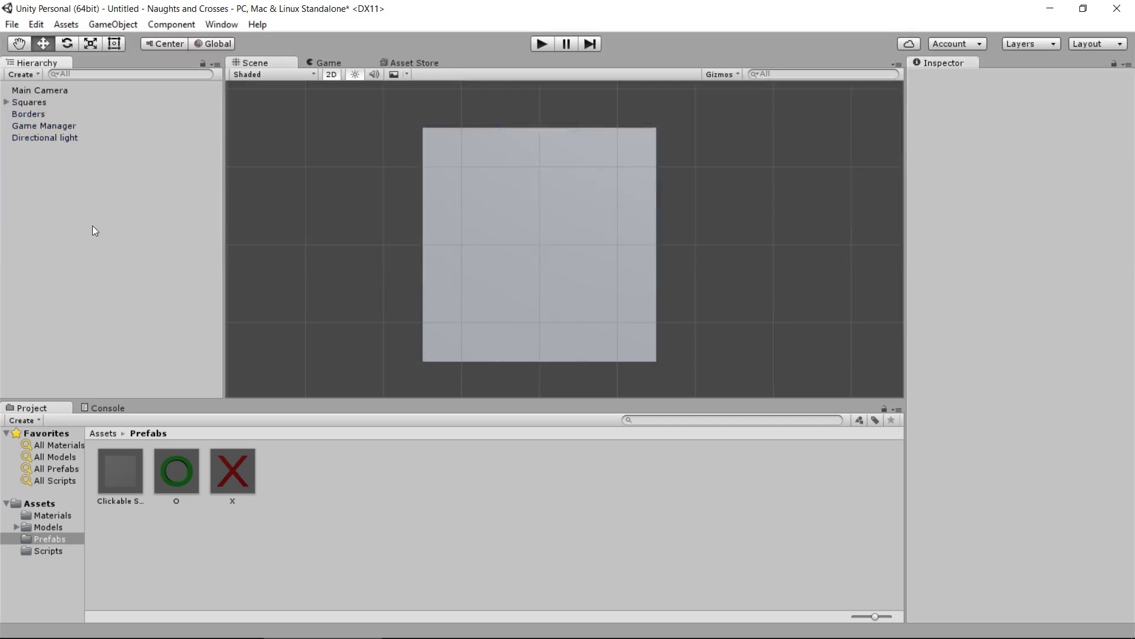
Create a cube at position 0, 0 and apply the Black material to it
{"action": "left_click", "coordinate": [128, 25]}
{"action": "mouse_move", "coordinate": [133, 72]}
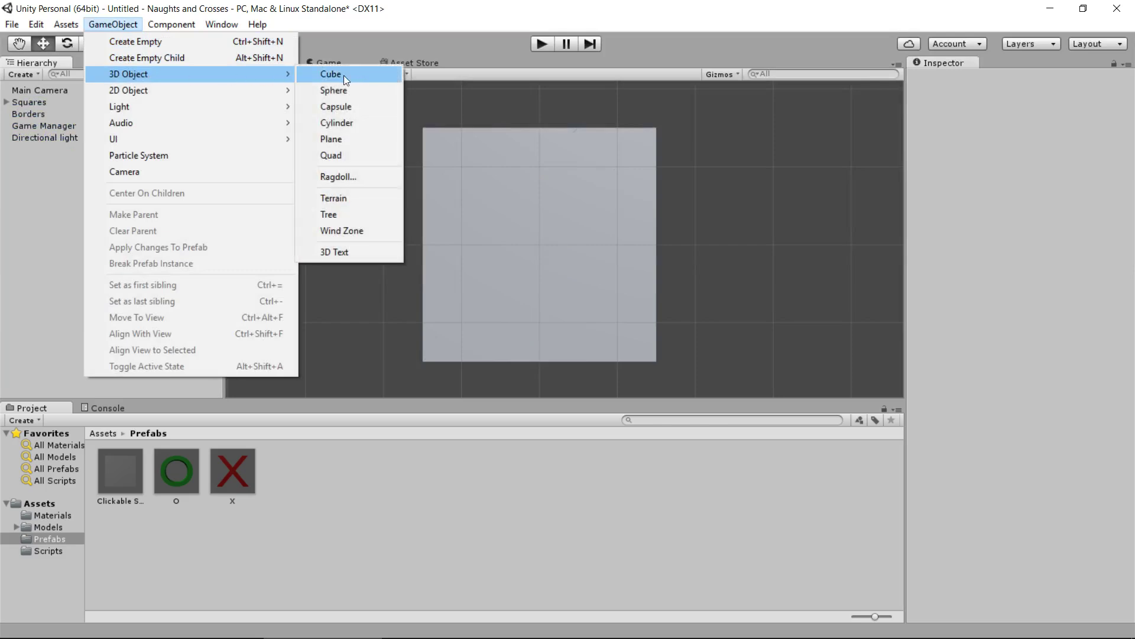
{"action": "left_click", "coordinate": [364, 75]}
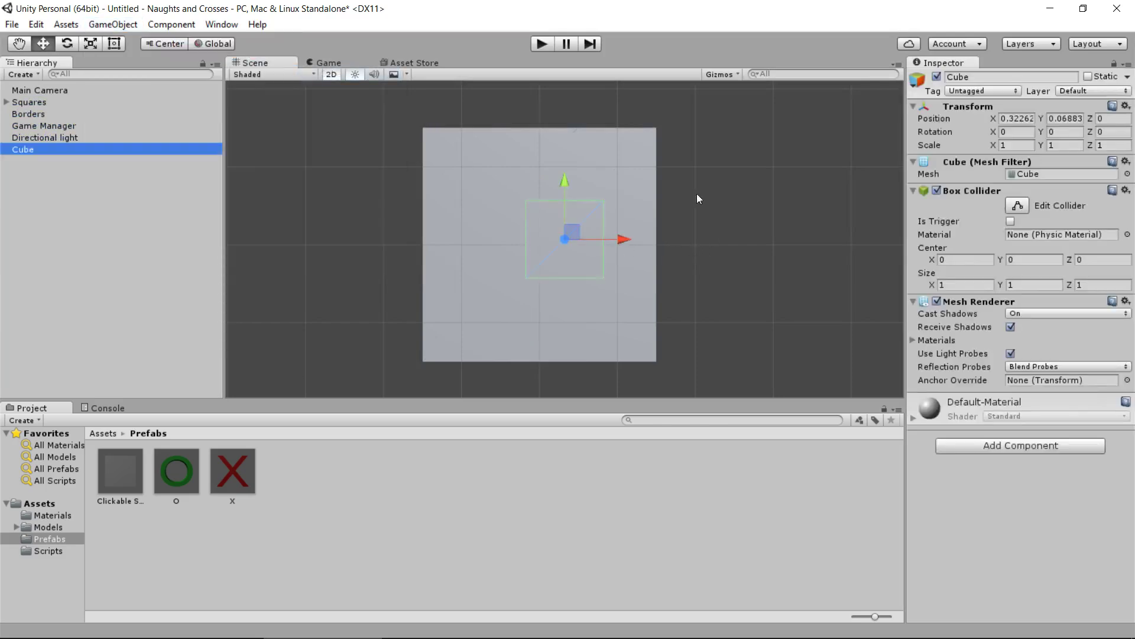
{"action": "left_click", "coordinate": [1016, 118]}
{"action": "type", "text": "0"}
{"action": "key", "text": "Tab"}
{"action": "type", "text": "0"}
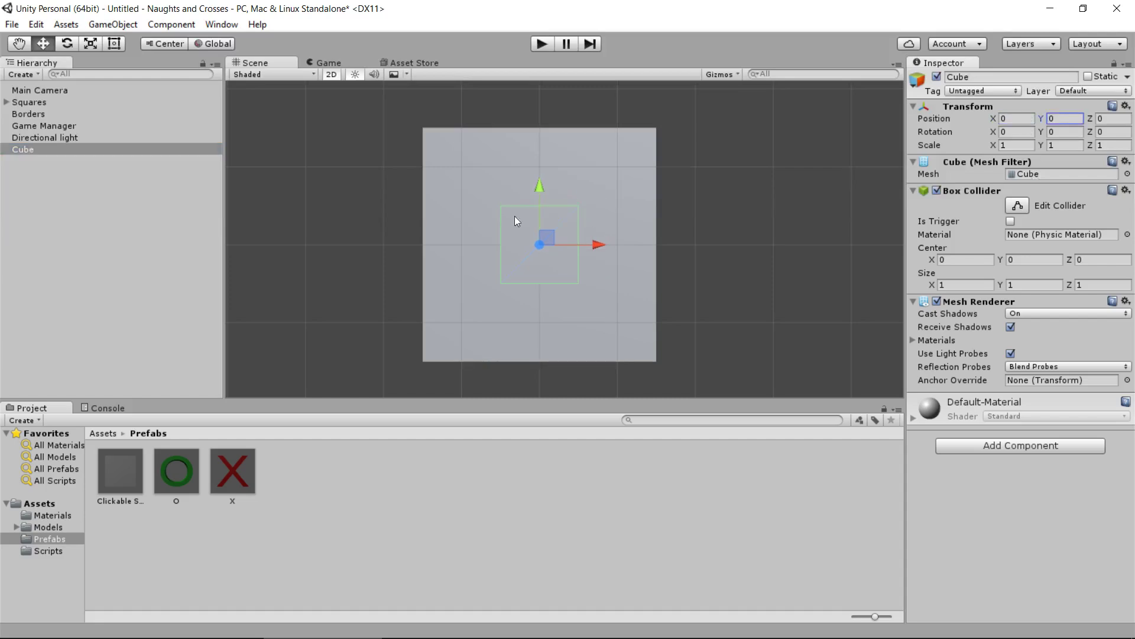
{"action": "left_click", "coordinate": [52, 516]}
{"action": "left_click_drag", "start_coordinate": [122, 473], "coordinate": [553, 259]}
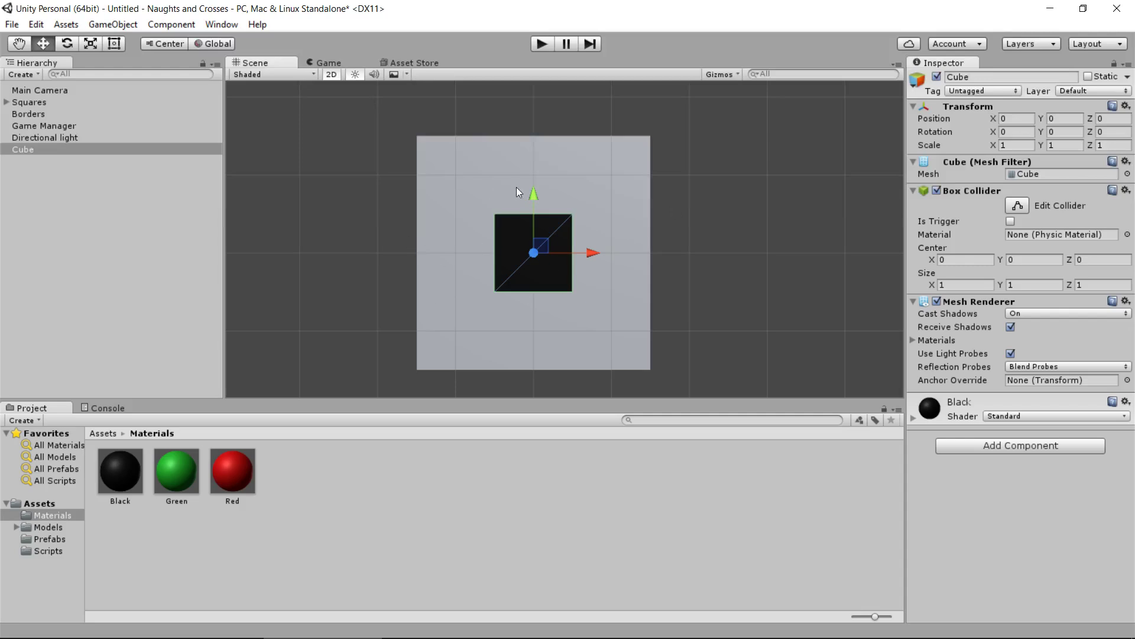
Scale the black cube to X 0.1, Y 3 and set its X position to 0.5
{"action": "left_click", "coordinate": [471, 158]}
{"action": "left_click", "coordinate": [528, 157]}
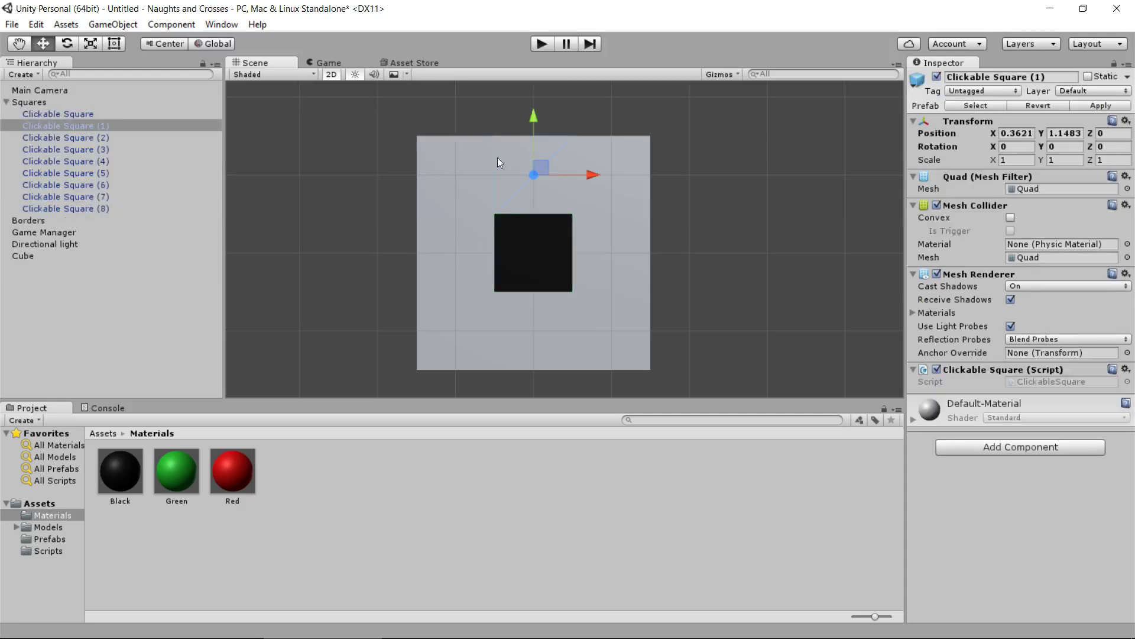
{"action": "left_click", "coordinate": [478, 139]}
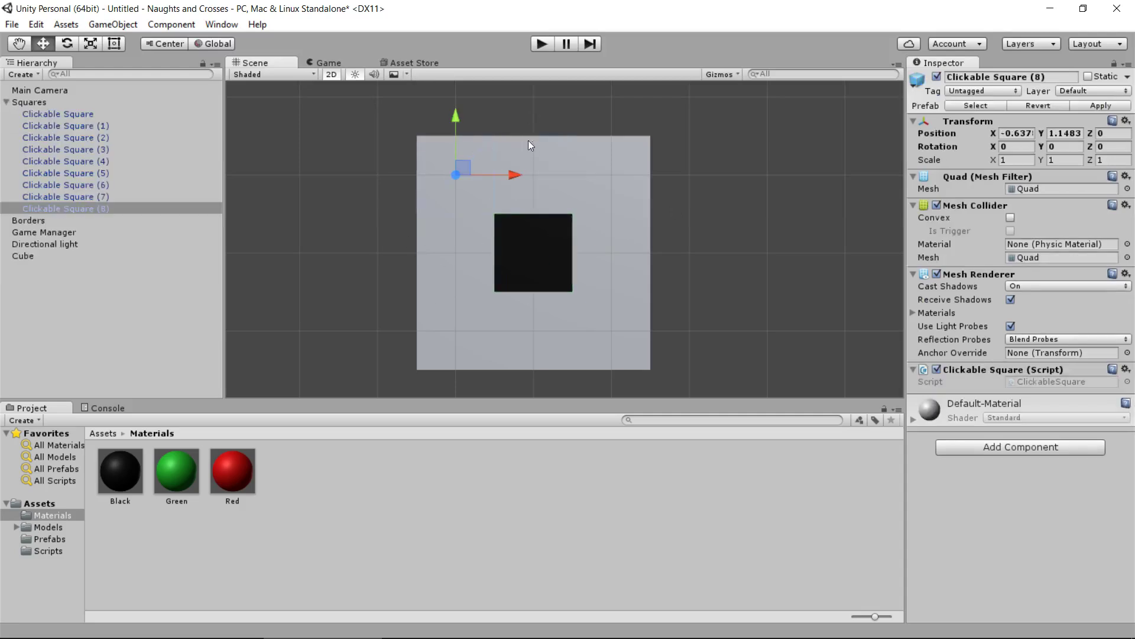
{"action": "left_click", "coordinate": [513, 259]}
{"action": "left_click", "coordinate": [1003, 146]}
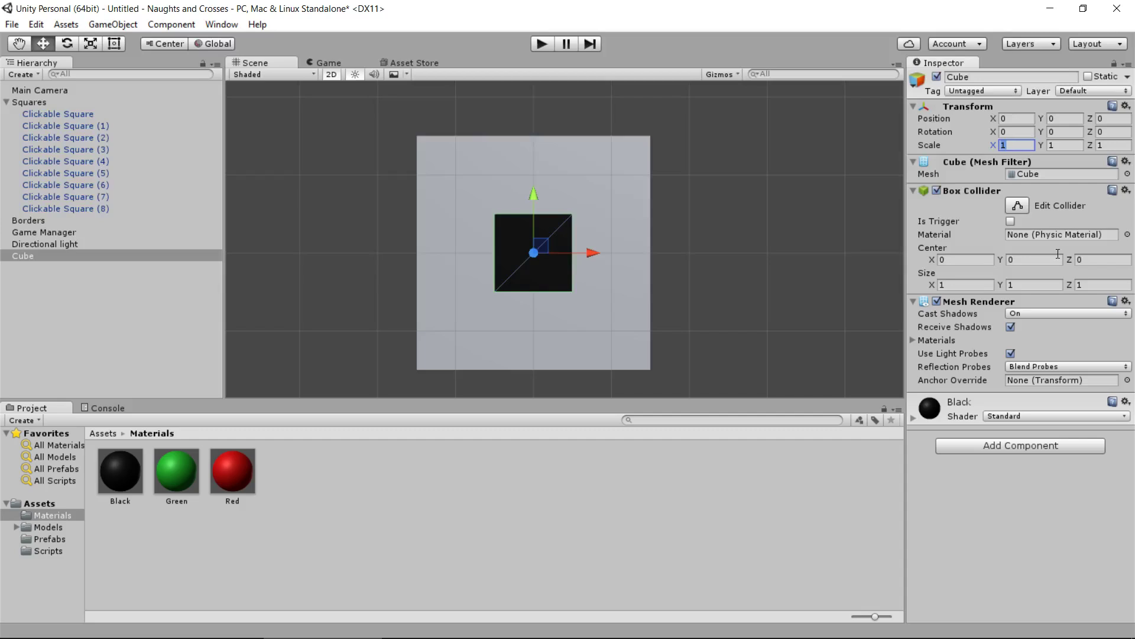
{"action": "type", "text": "0.1"}
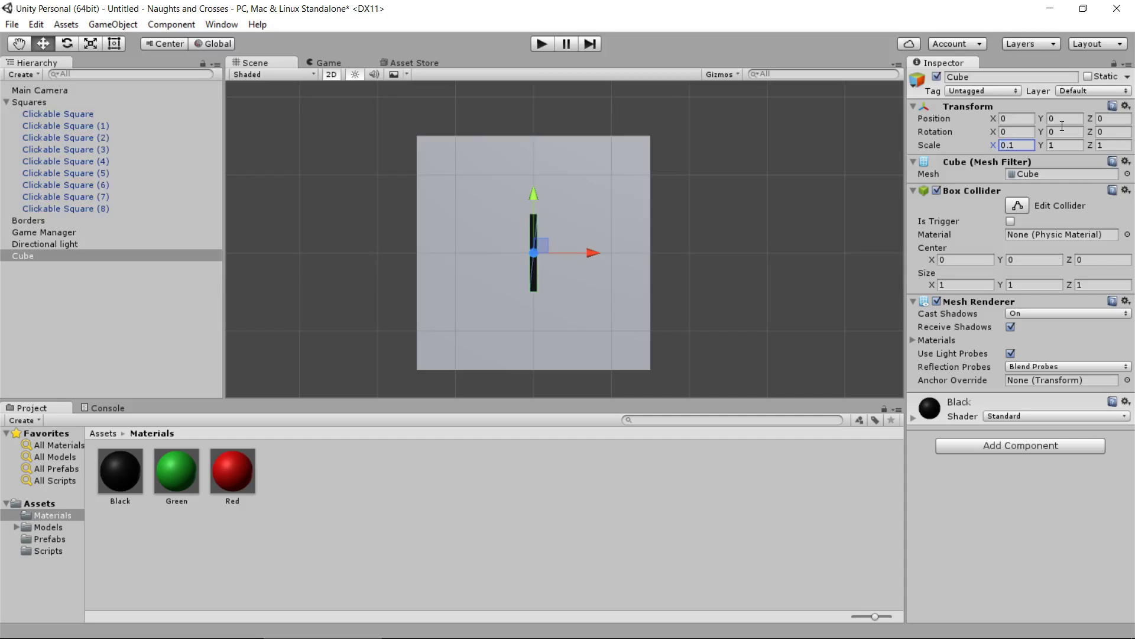
{"action": "left_click", "coordinate": [1064, 147]}
{"action": "type", "text": "3"}
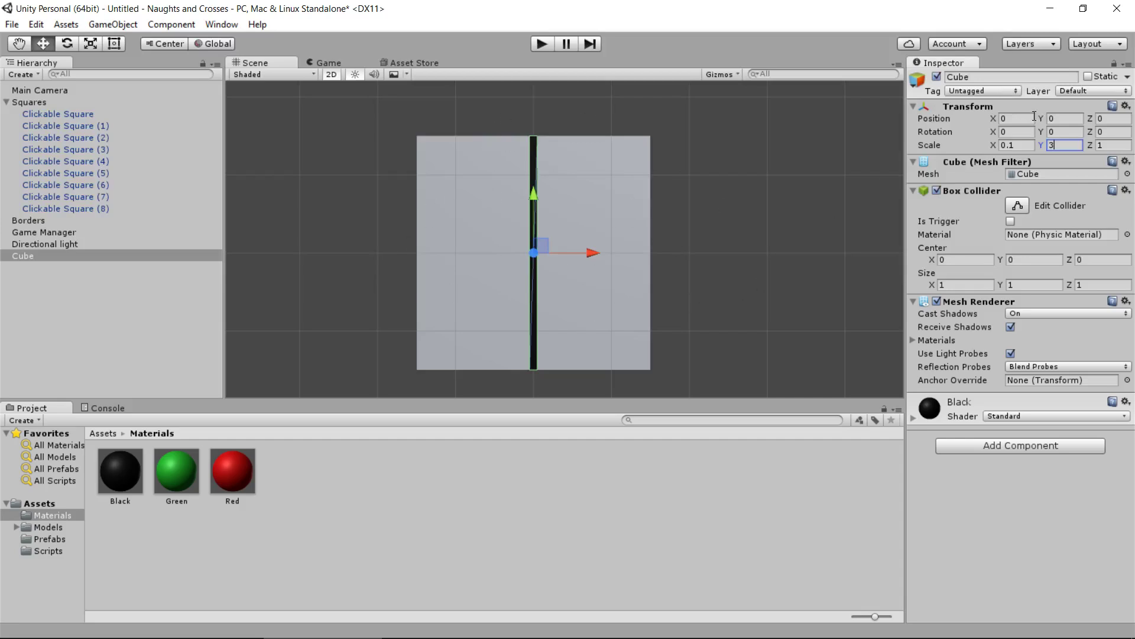
{"action": "left_click", "coordinate": [1011, 118]}
{"action": "type", "text": "0.5"}
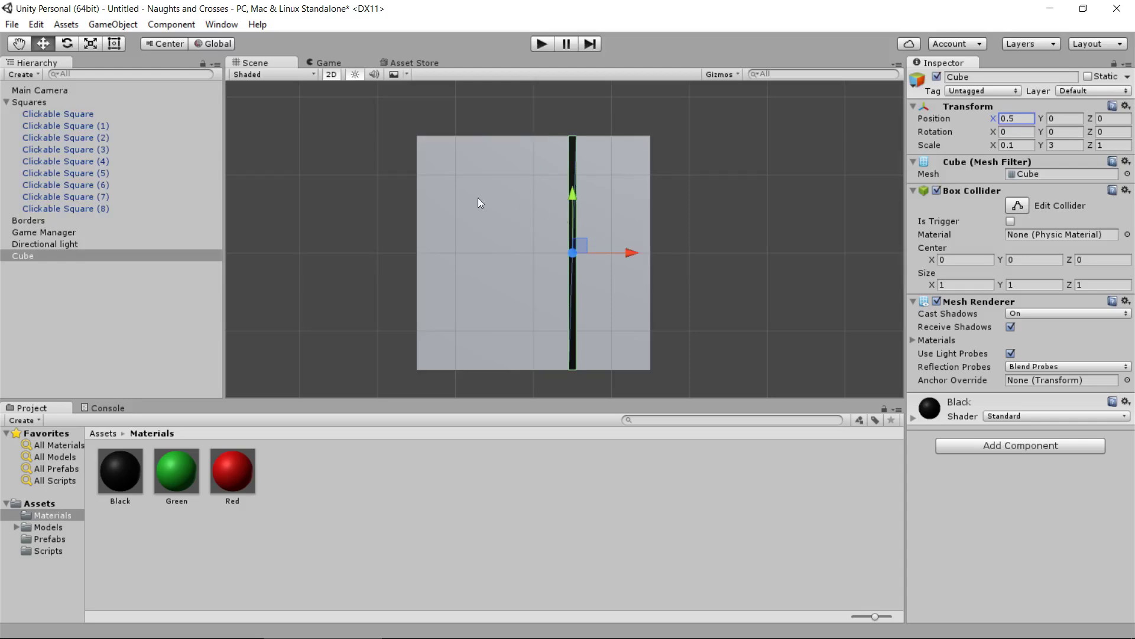
Duplicate the vertical bar and move the copy to X -0.5
{"action": "middle_click_drag", "start_coordinate": [555, 206], "coordinate": [579, 200]}
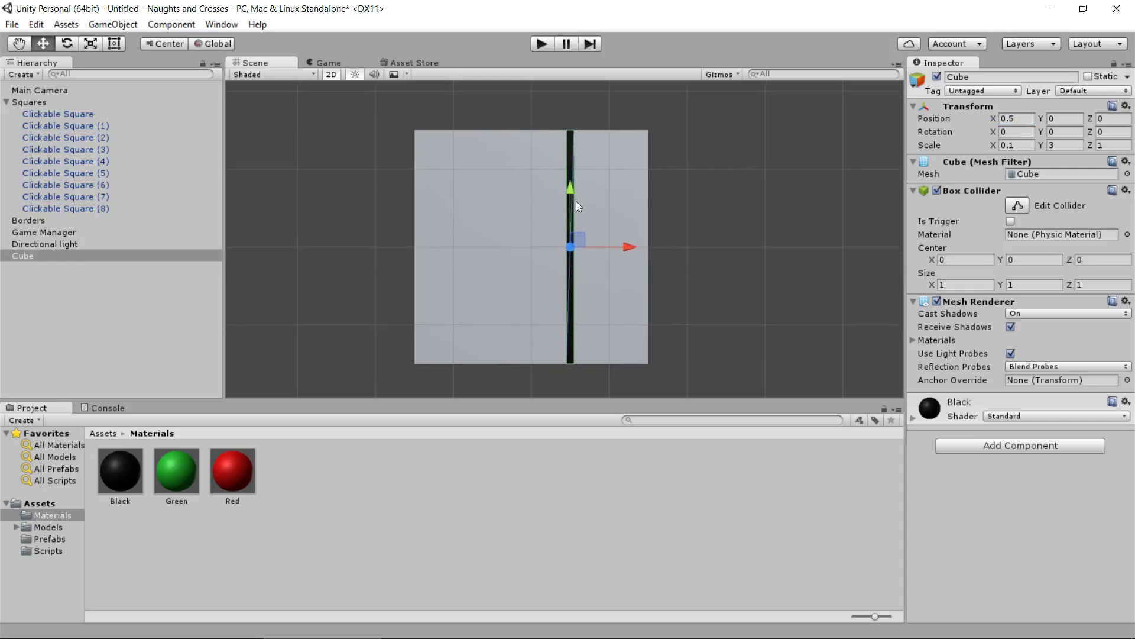
{"action": "key", "text": "ctrl+d"}
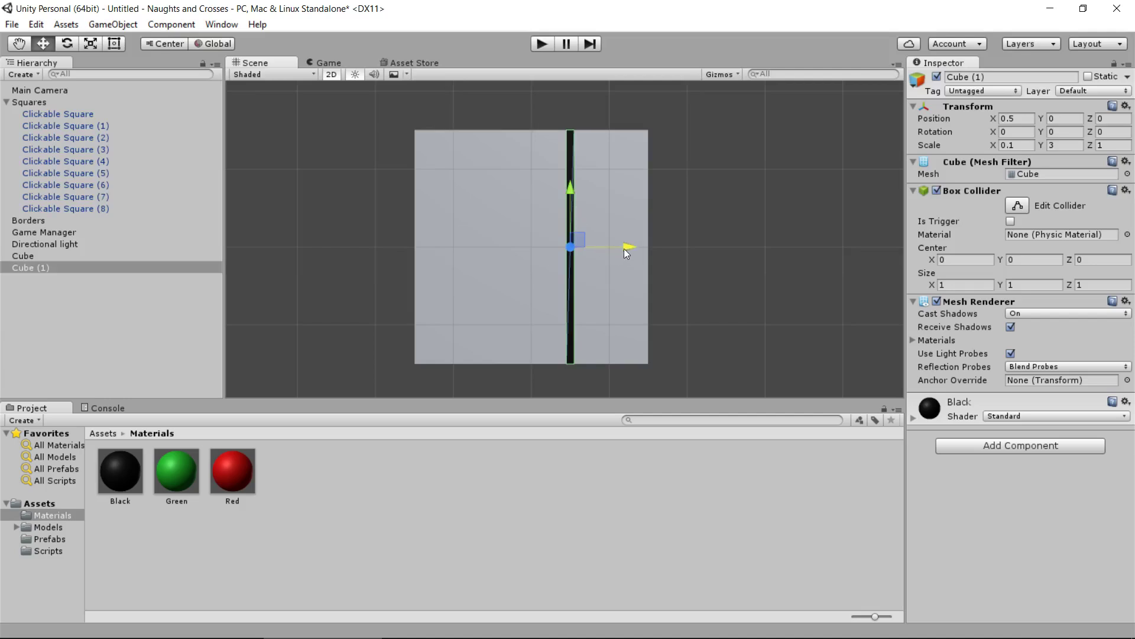
{"action": "left_click_drag", "start_coordinate": [619, 250], "coordinate": [553, 256], "text": "ctrl"}
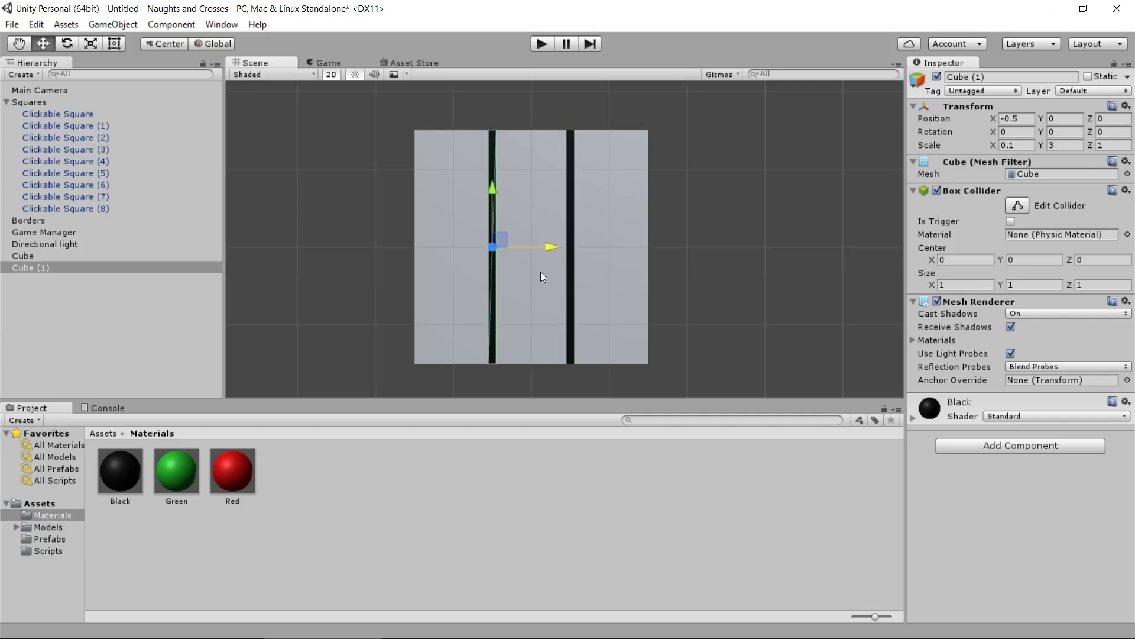
Duplicate again, rotate the copy to Z -90 and position it at X 0, Y 0.5
{"action": "key", "text": "ctrl+d"}
{"action": "key", "text": "e"}
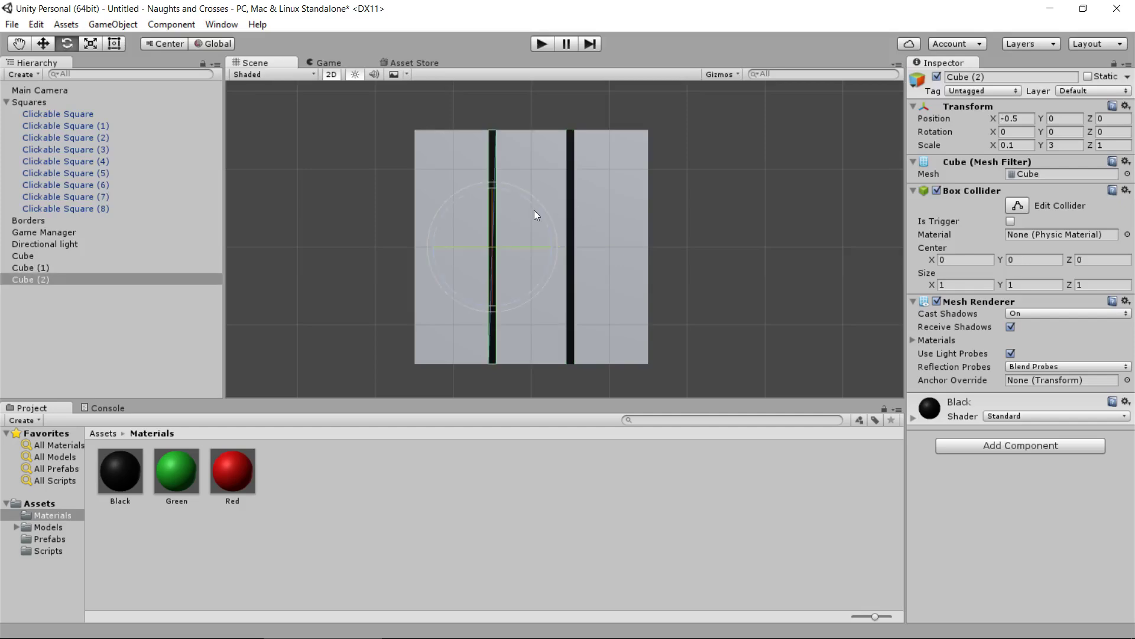
{"action": "left_click_drag", "start_coordinate": [534, 211], "coordinate": [573, 406], "text": "ctrl"}
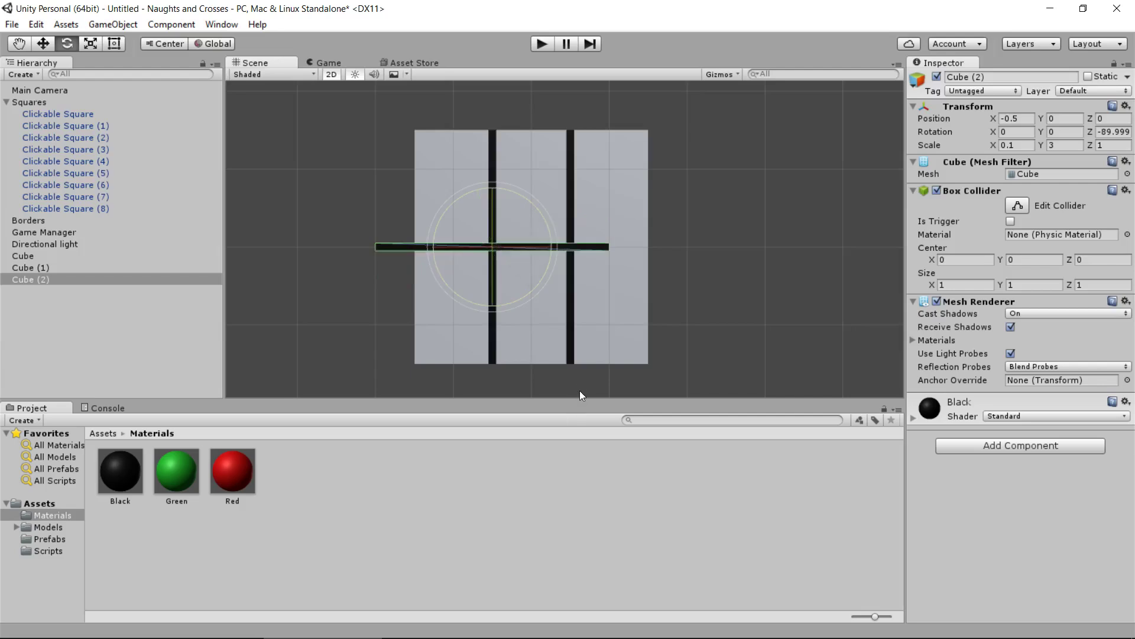
{"action": "left_click", "coordinate": [1012, 120]}
{"action": "type", "text": "0"}
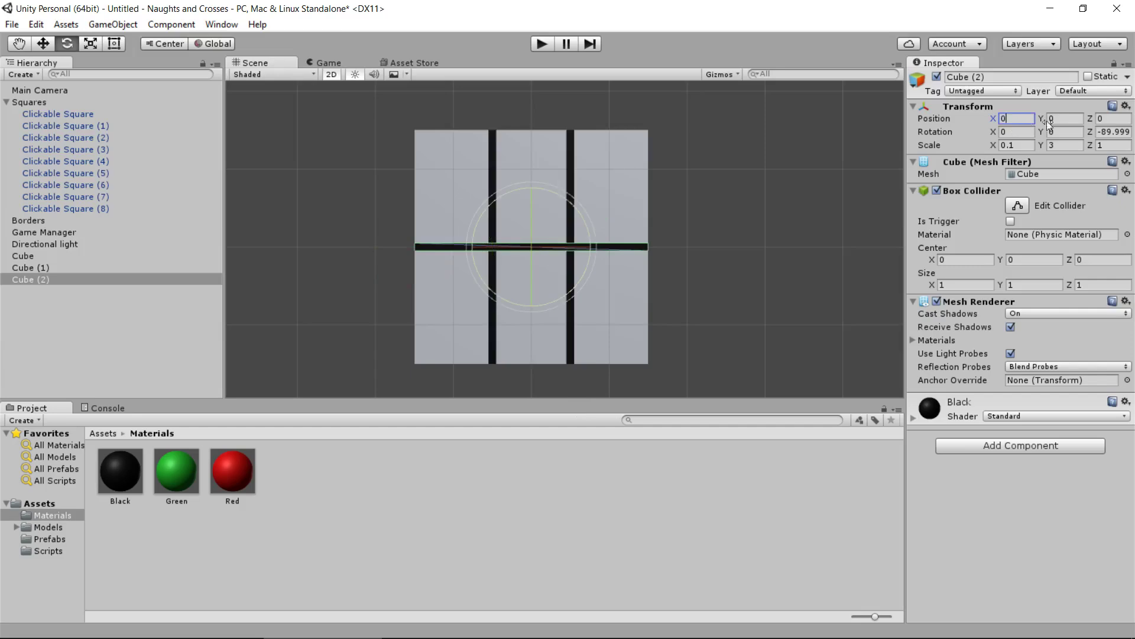
{"action": "left_click", "coordinate": [1051, 120]}
{"action": "type", "text": "0.5"}
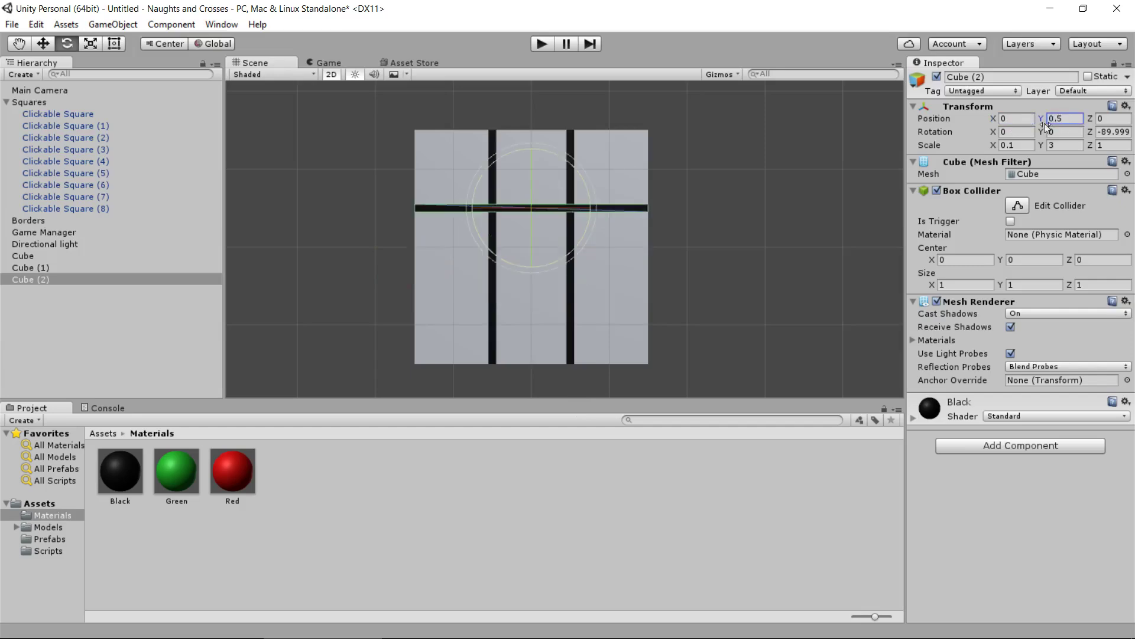
{"action": "type", "text": "w"}
Duplicate the horizontal bar and move the copy down to Y -0.5
{"action": "middle_click_drag", "start_coordinate": [683, 177], "coordinate": [690, 168]}
{"action": "key", "text": "ctrl+d"}
{"action": "left_click_drag", "start_coordinate": [541, 146], "coordinate": [534, 190], "text": "ctrl"}
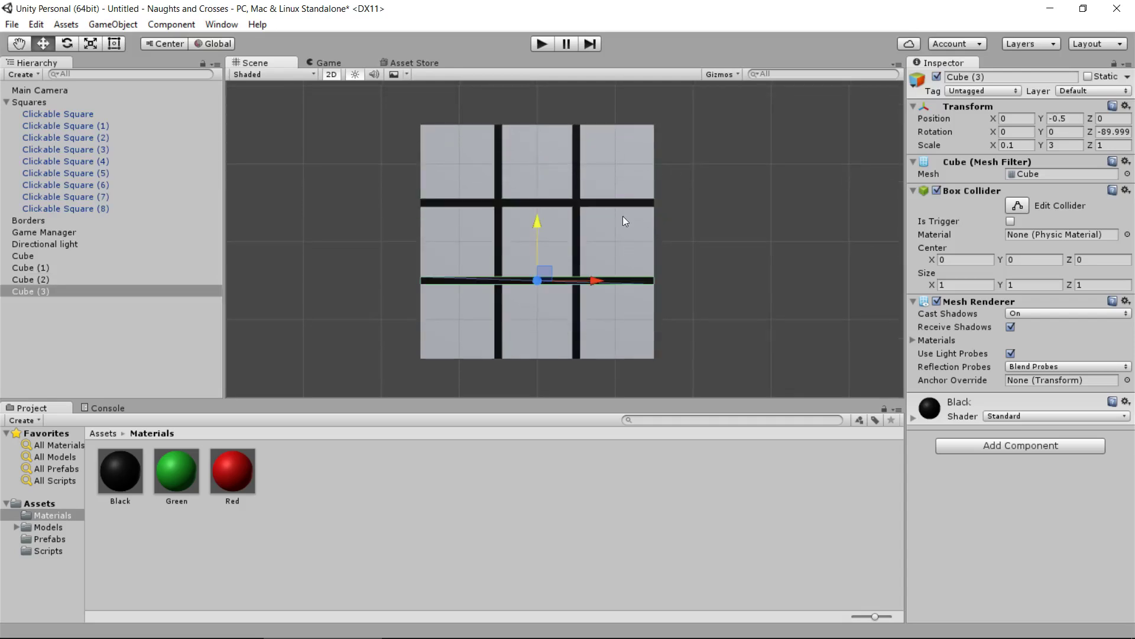
Parent the four bar cubes under Borders and collapse the Squares and Borders groups
{"action": "left_click", "coordinate": [35, 257]}
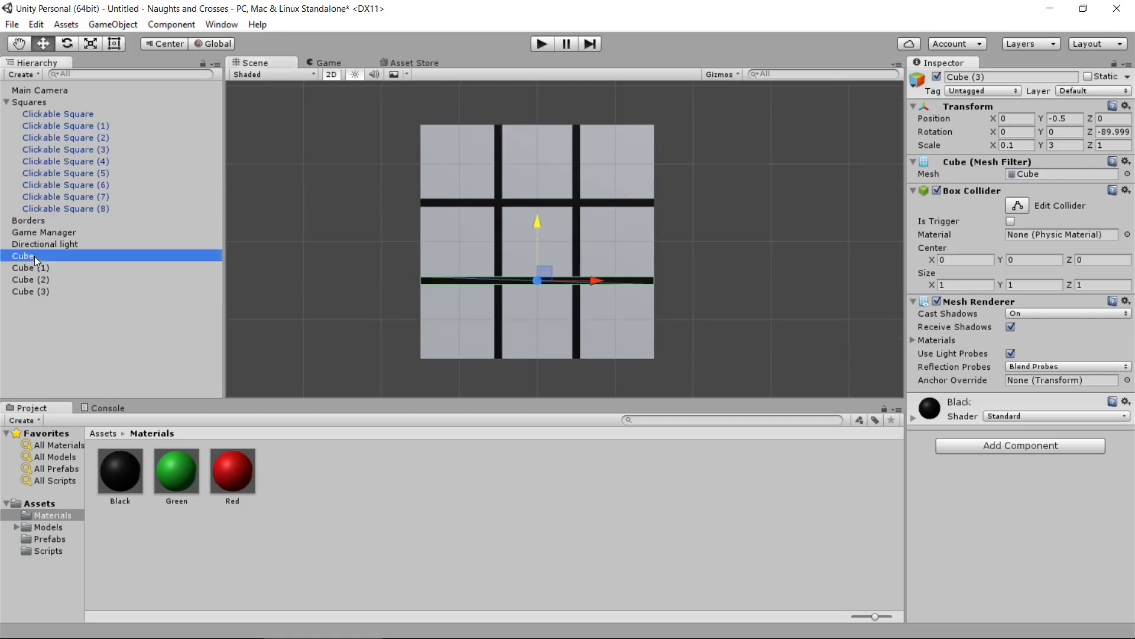
{"action": "left_click", "coordinate": [32, 291], "text": "shift"}
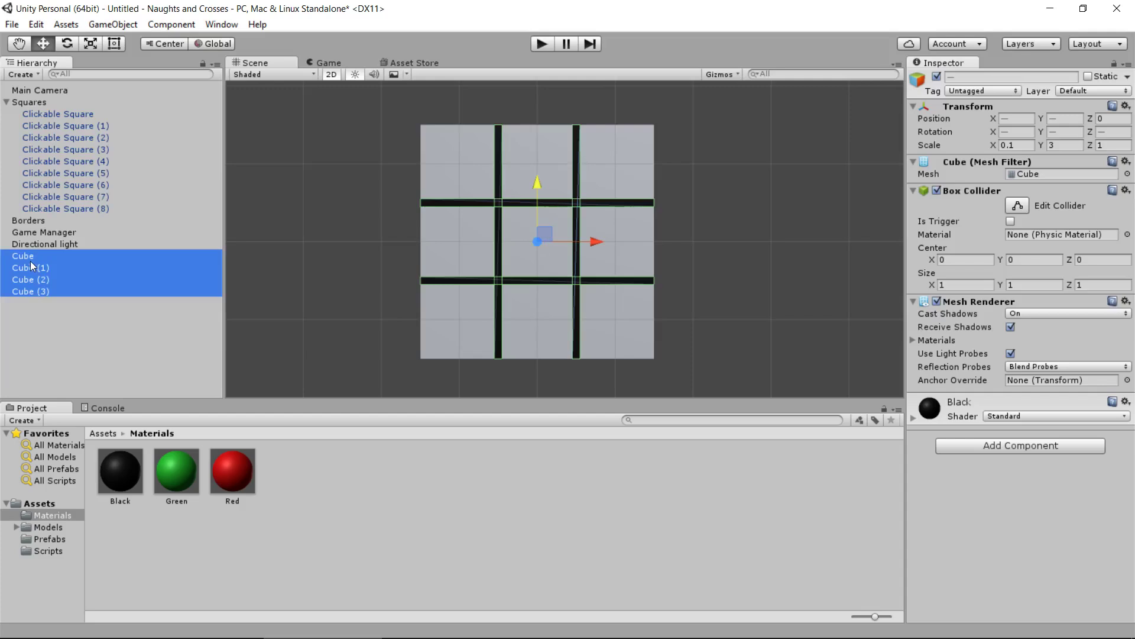
{"action": "left_click_drag", "start_coordinate": [32, 267], "coordinate": [31, 222]}
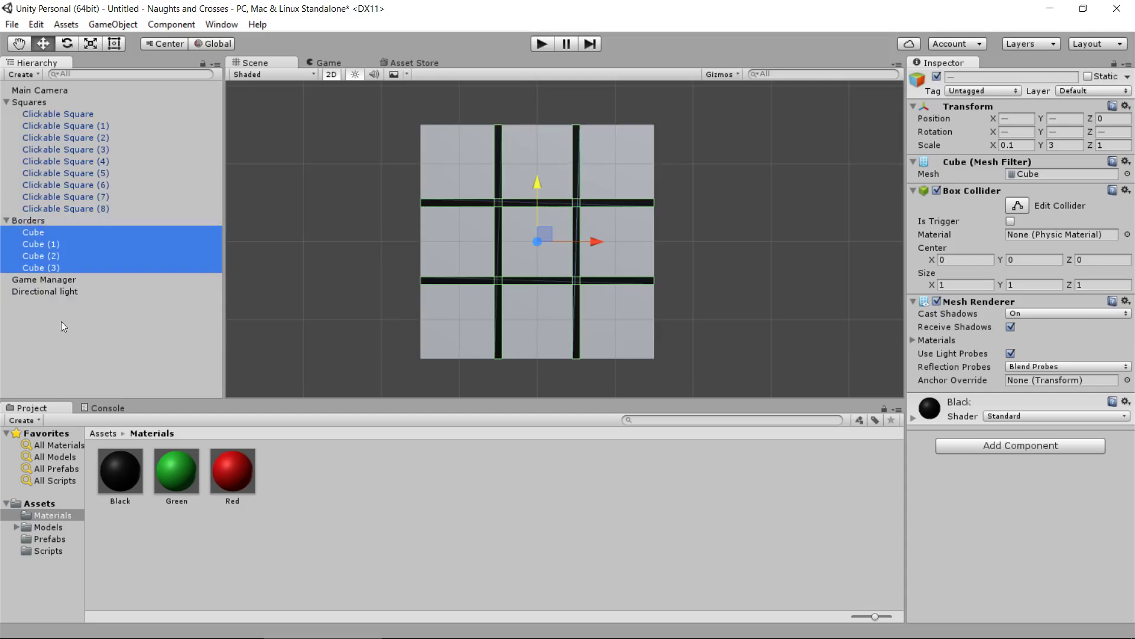
{"action": "left_click", "coordinate": [64, 326]}
{"action": "left_click", "coordinate": [6, 102]}
{"action": "left_click", "coordinate": [7, 114]}
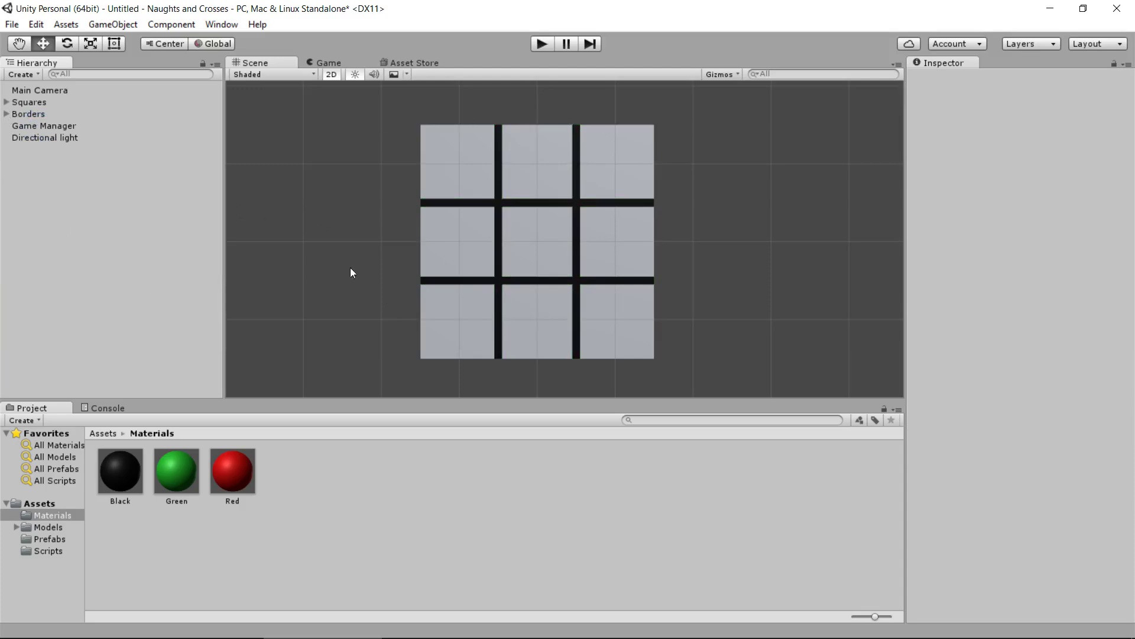
Attach the GameManager script to the Game Manager object
{"action": "left_click", "coordinate": [47, 126]}
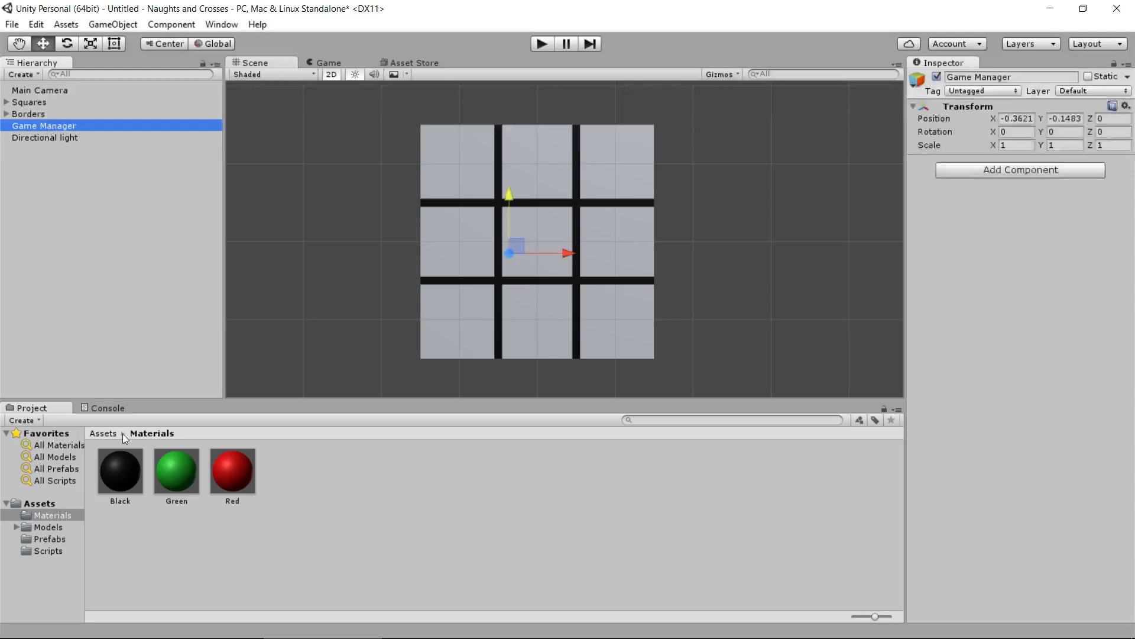
{"action": "left_click", "coordinate": [50, 551]}
{"action": "left_click_drag", "start_coordinate": [176, 473], "coordinate": [1026, 303]}
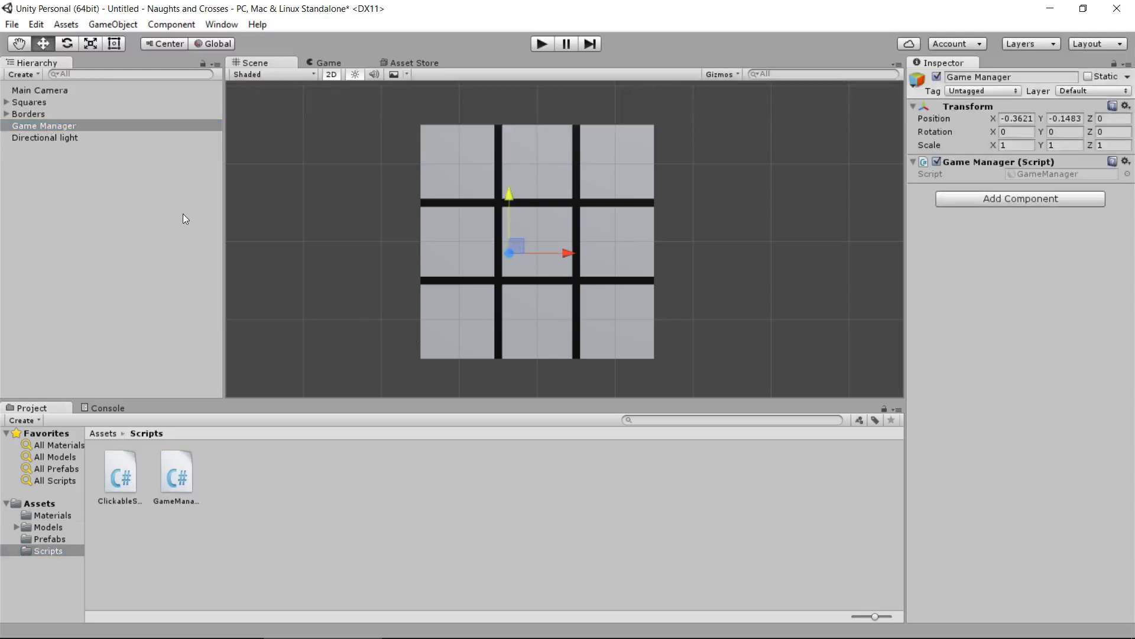
Set the Main Camera's Size to 1.58 and check the enlarged grid in the Game view
{"action": "scroll", "coordinate": [399, 313], "scroll_direction": "down", "scroll_amount": 3}
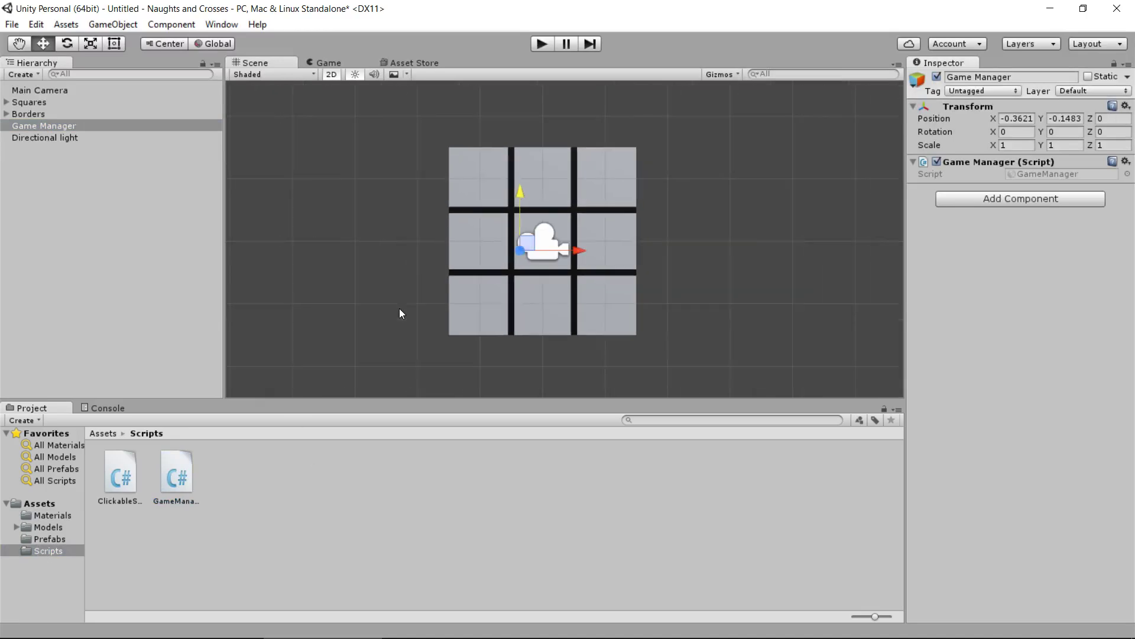
{"action": "left_click", "coordinate": [367, 313]}
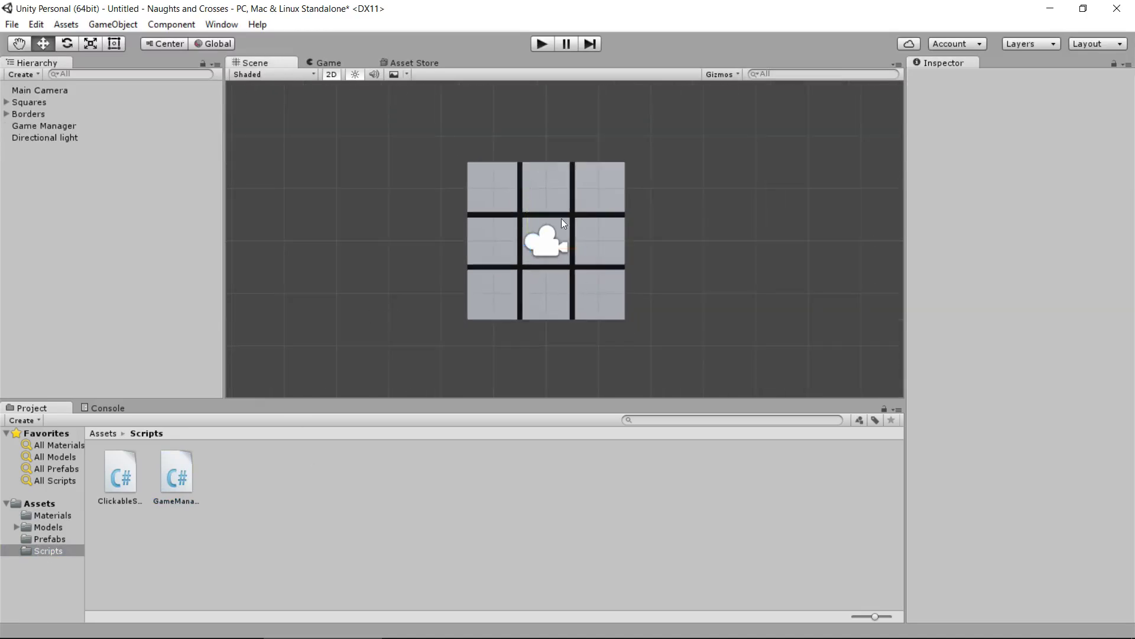
{"action": "left_click", "coordinate": [544, 251]}
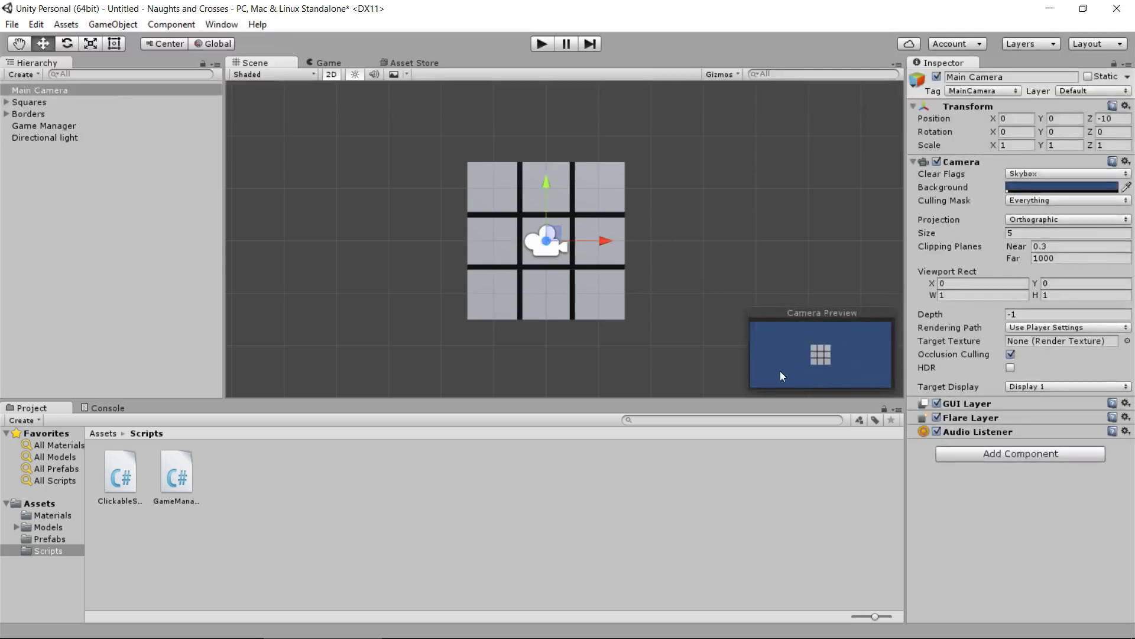
{"action": "left_click", "coordinate": [328, 63]}
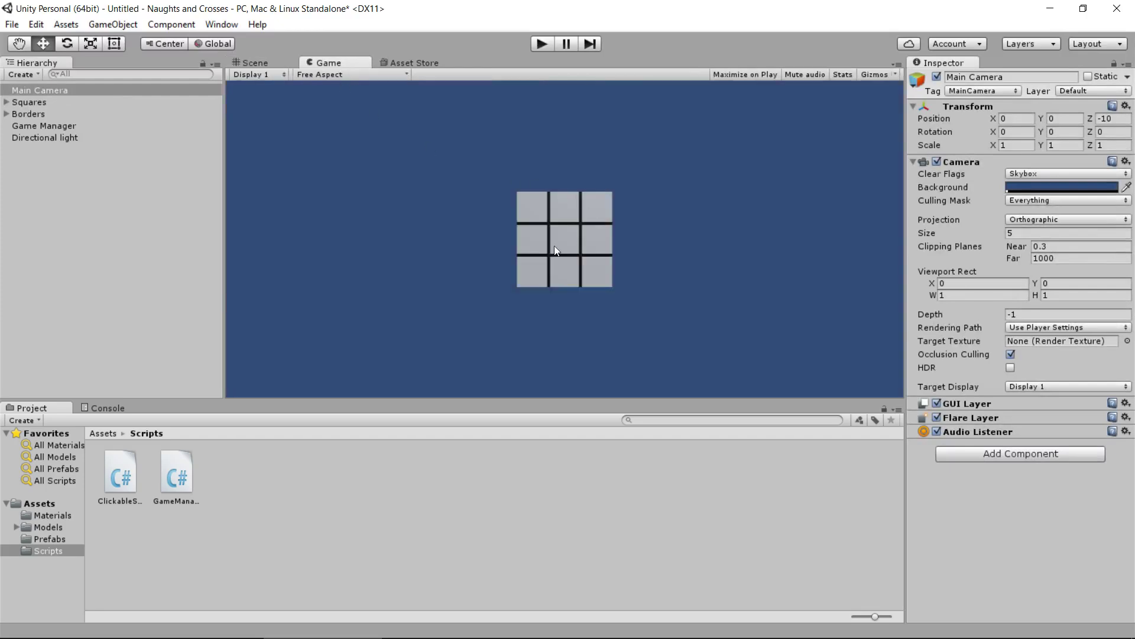
{"action": "left_click", "coordinate": [264, 62]}
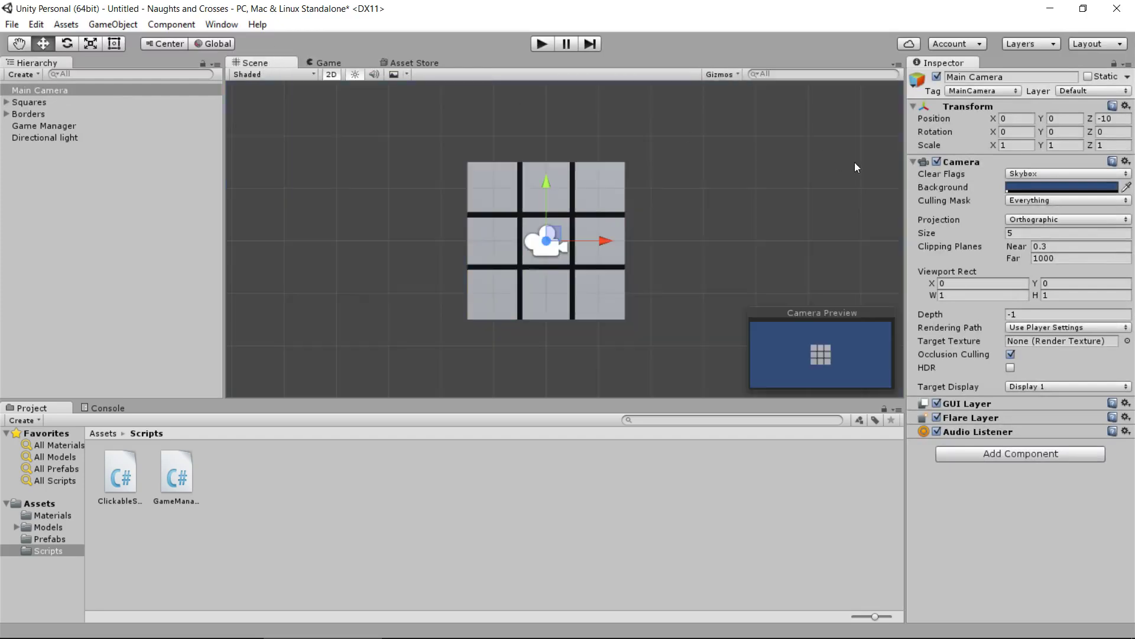
{"action": "left_click_drag", "start_coordinate": [951, 238], "coordinate": [861, 233]}
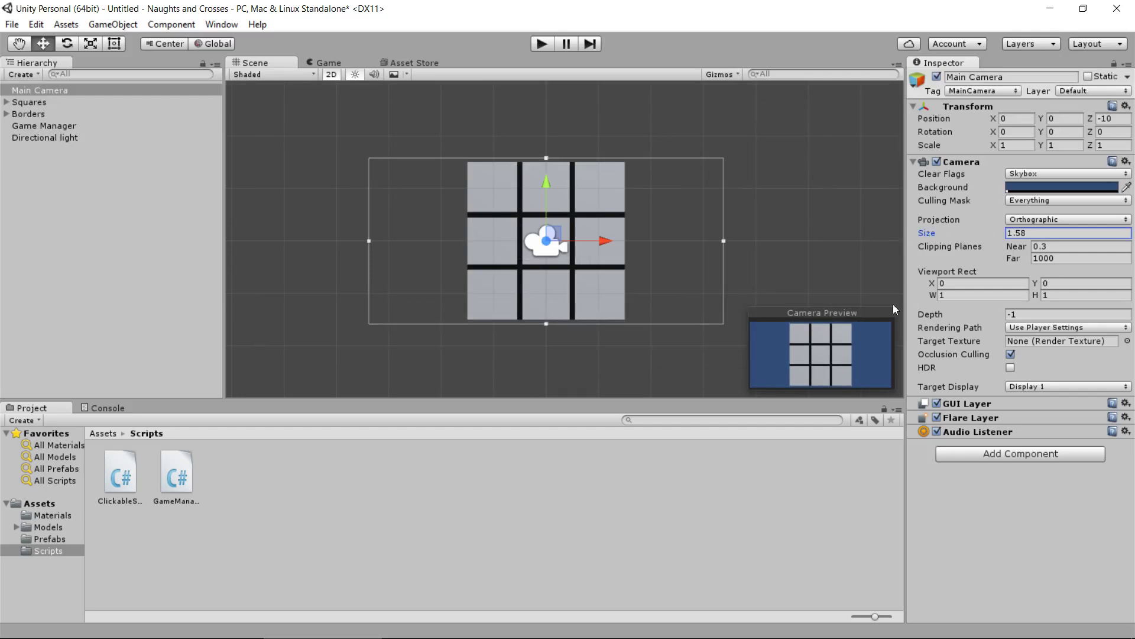
{"action": "left_click", "coordinate": [328, 63]}
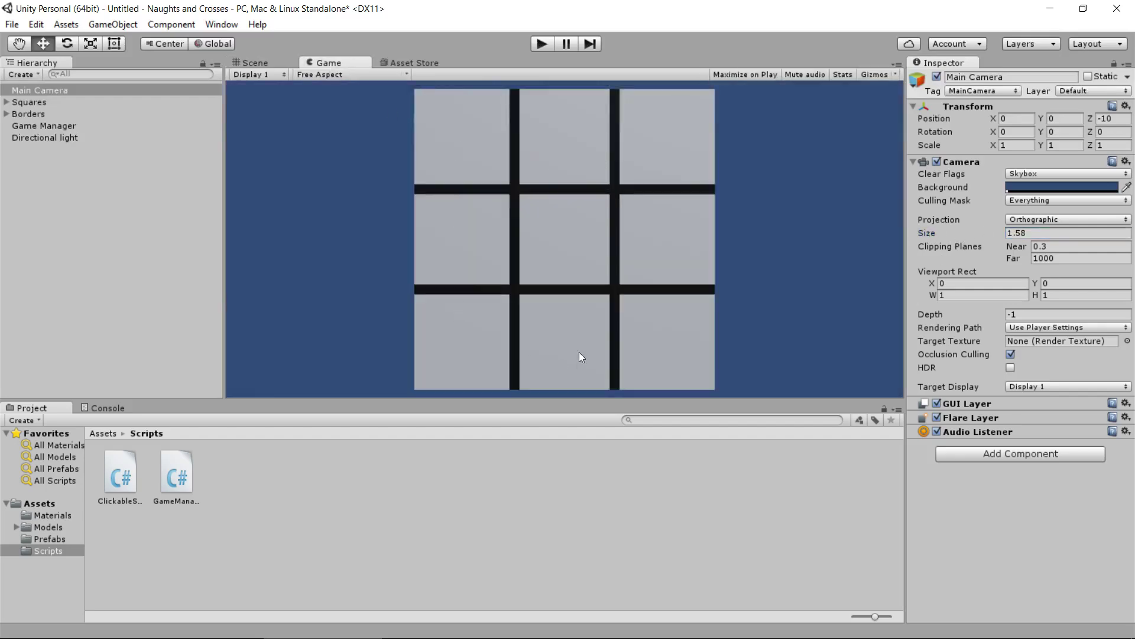
{"action": "left_click", "coordinate": [266, 63]}
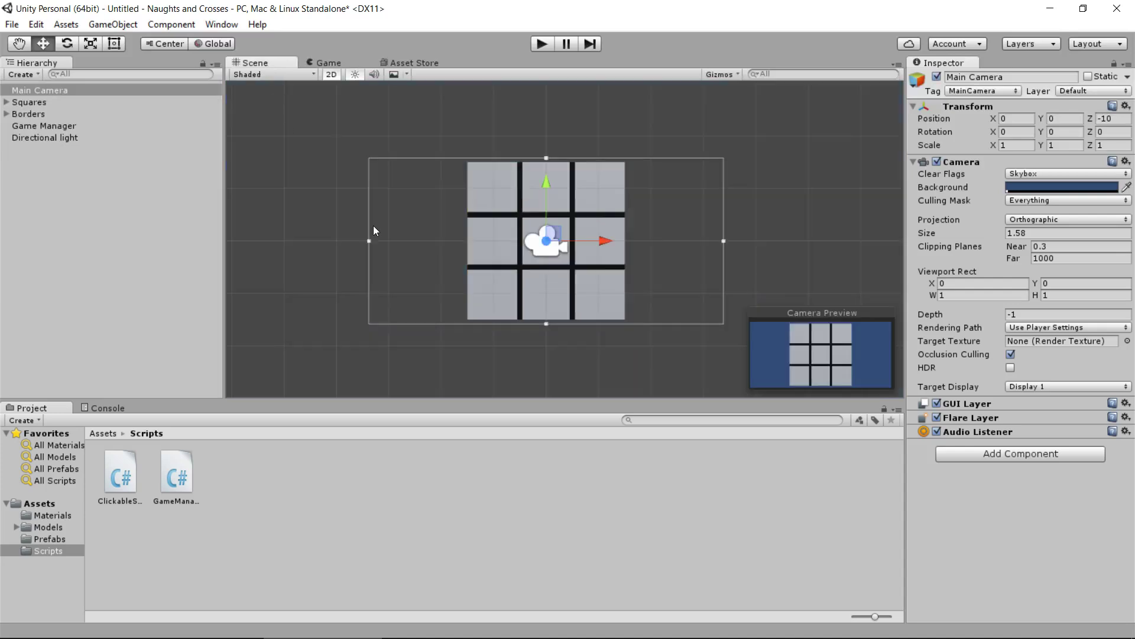
Save the scene as 'level' and locate it in the Assets folder
{"action": "left_click", "coordinate": [327, 218]}
{"action": "left_click", "coordinate": [12, 24]}
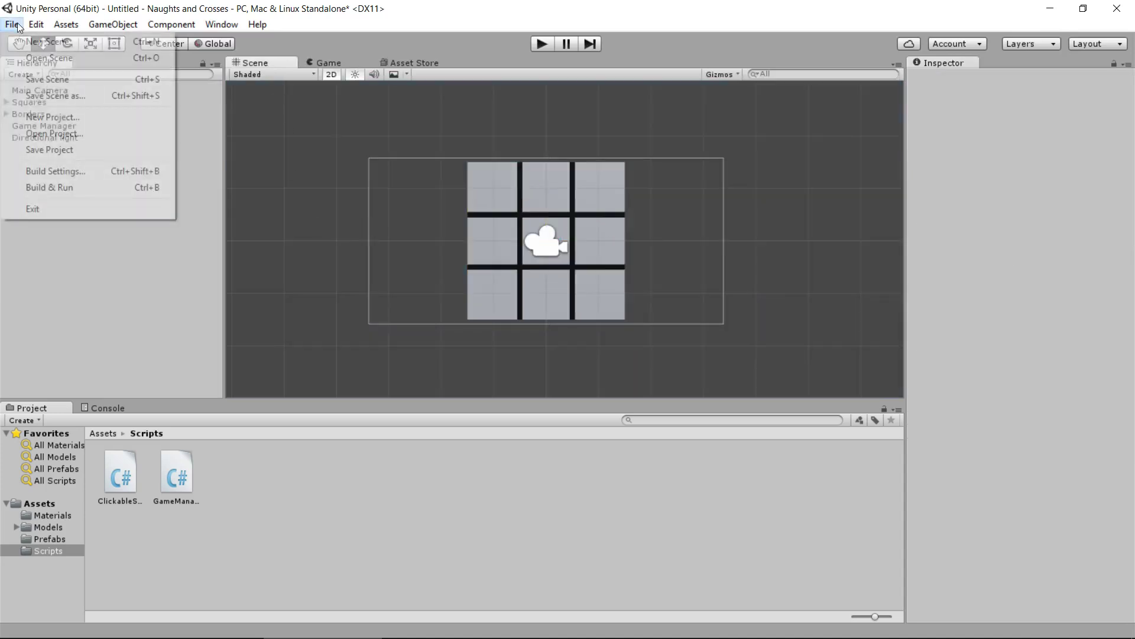
{"action": "left_click", "coordinate": [41, 92]}
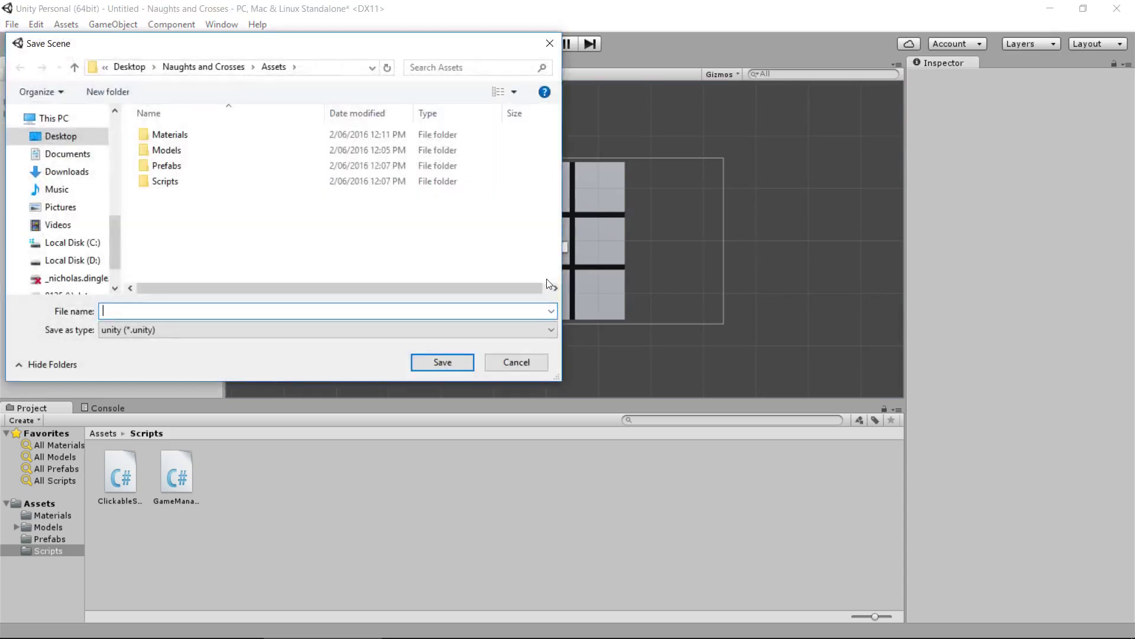
{"action": "type", "text": "level"}
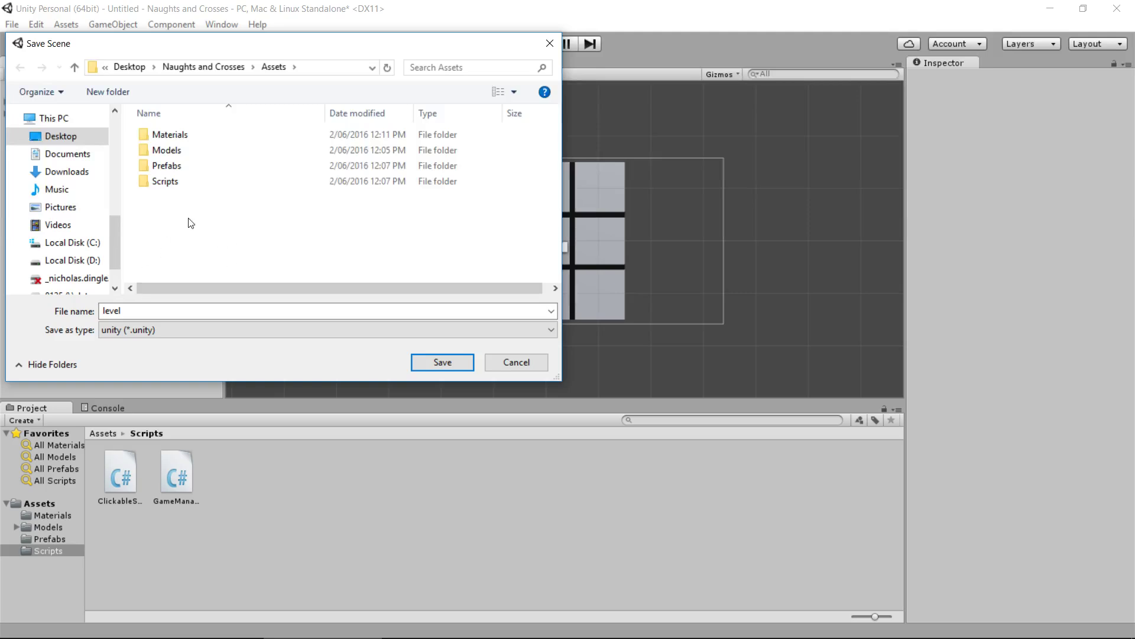
{"action": "left_click", "coordinate": [463, 363]}
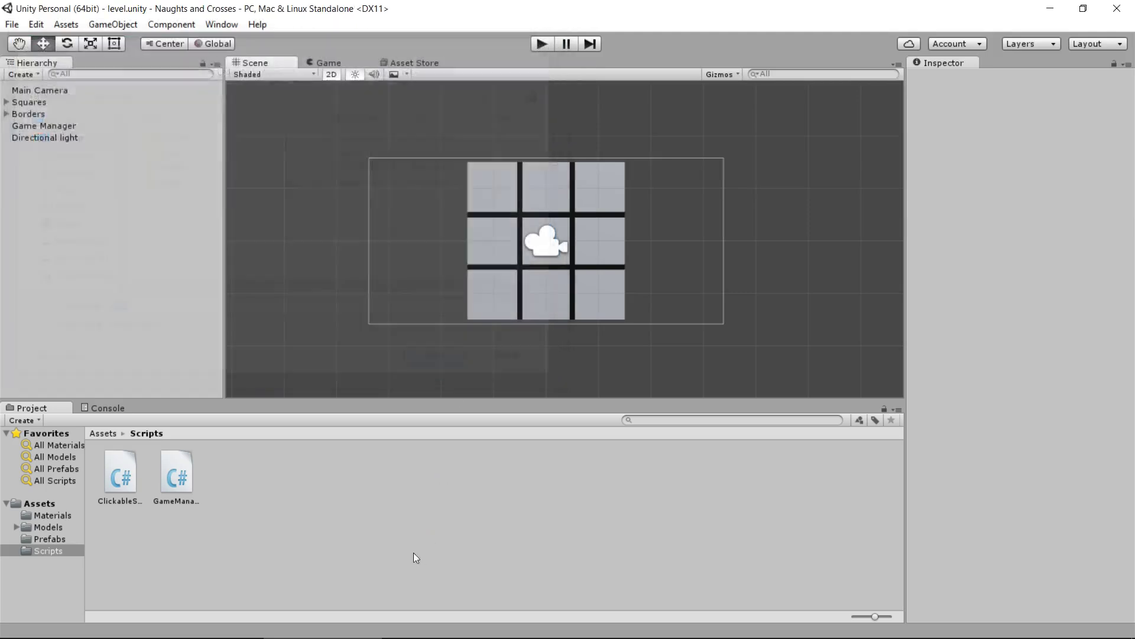
{"action": "left_click", "coordinate": [68, 504]}
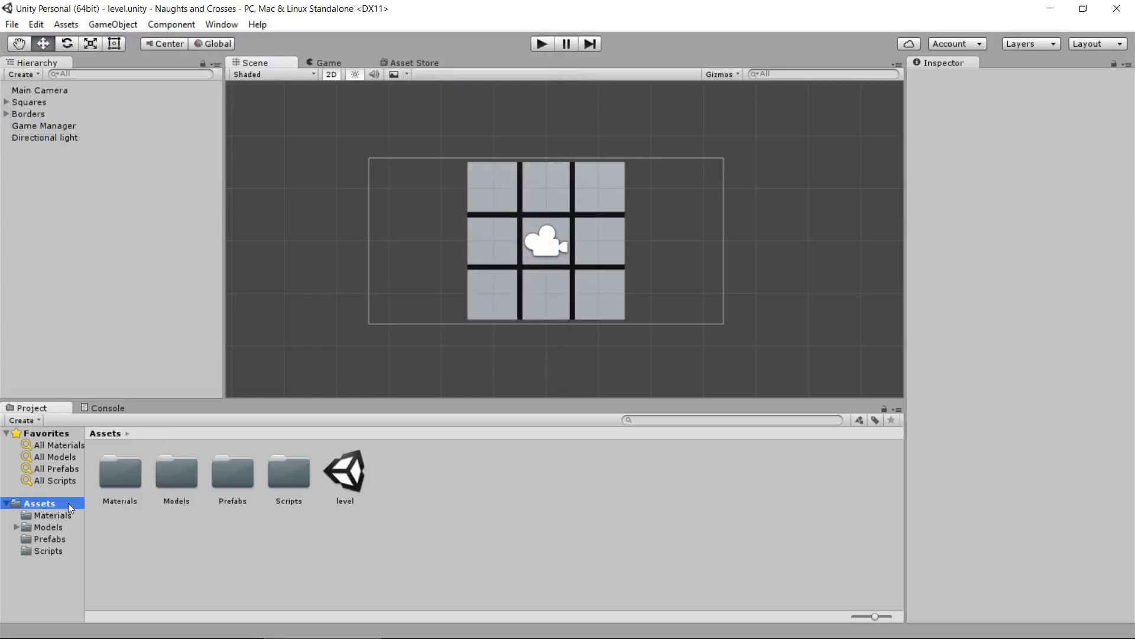
{"action": "left_click", "coordinate": [334, 476]}
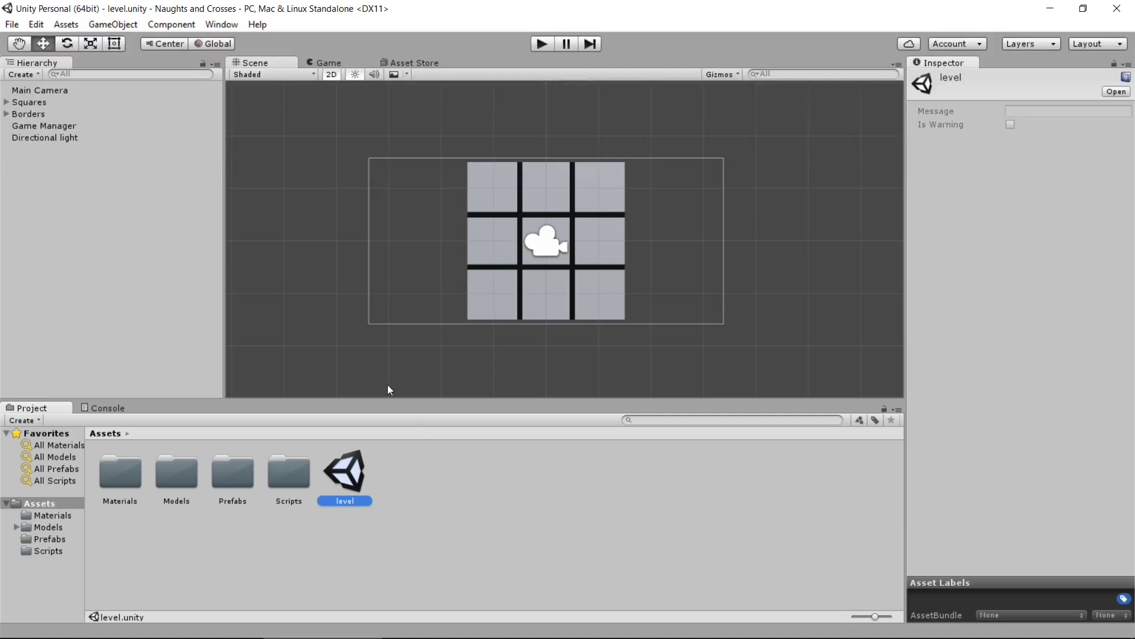
Add the open level scene to the Build Settings scene list and close the dialog
{"action": "left_click", "coordinate": [12, 25]}
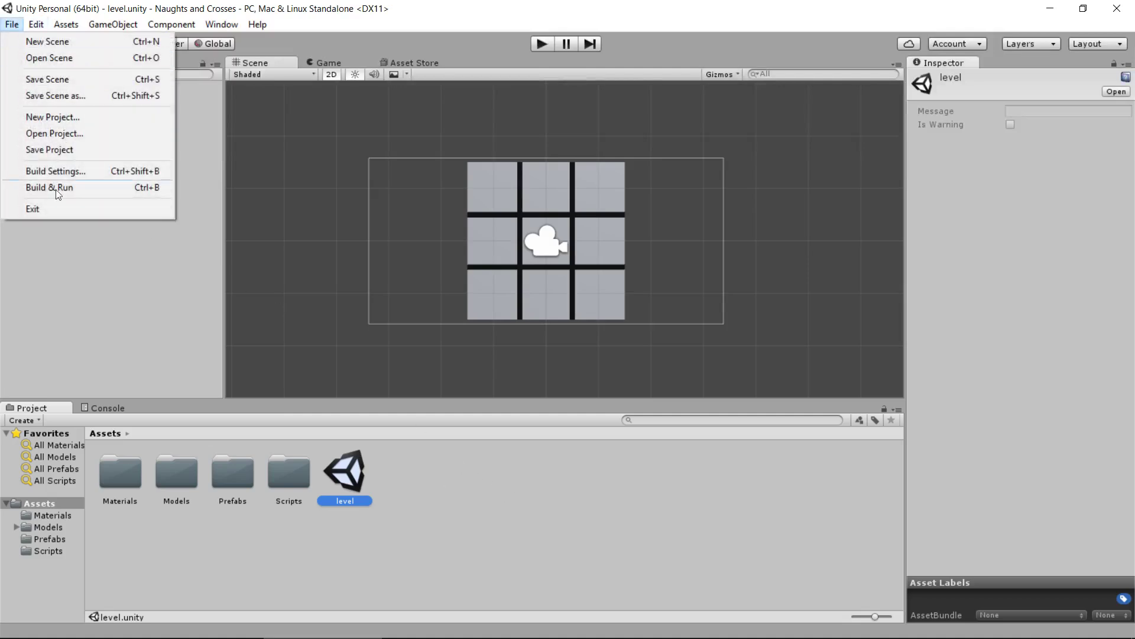
{"action": "left_click", "coordinate": [56, 171]}
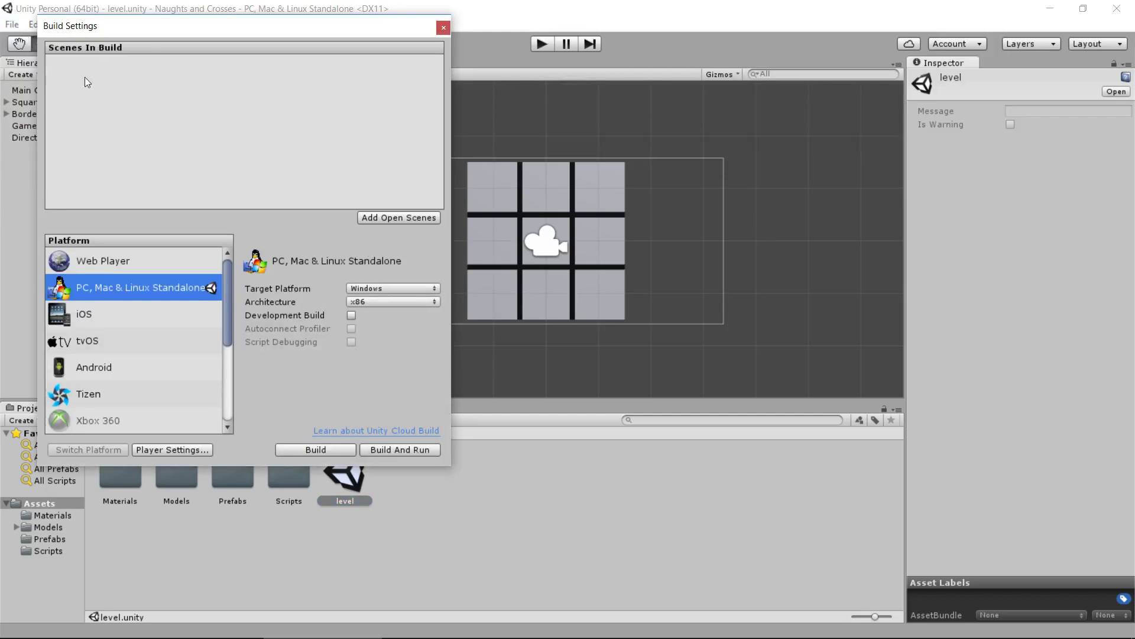
{"action": "left_click", "coordinate": [417, 217]}
{"action": "left_click", "coordinate": [442, 27]}
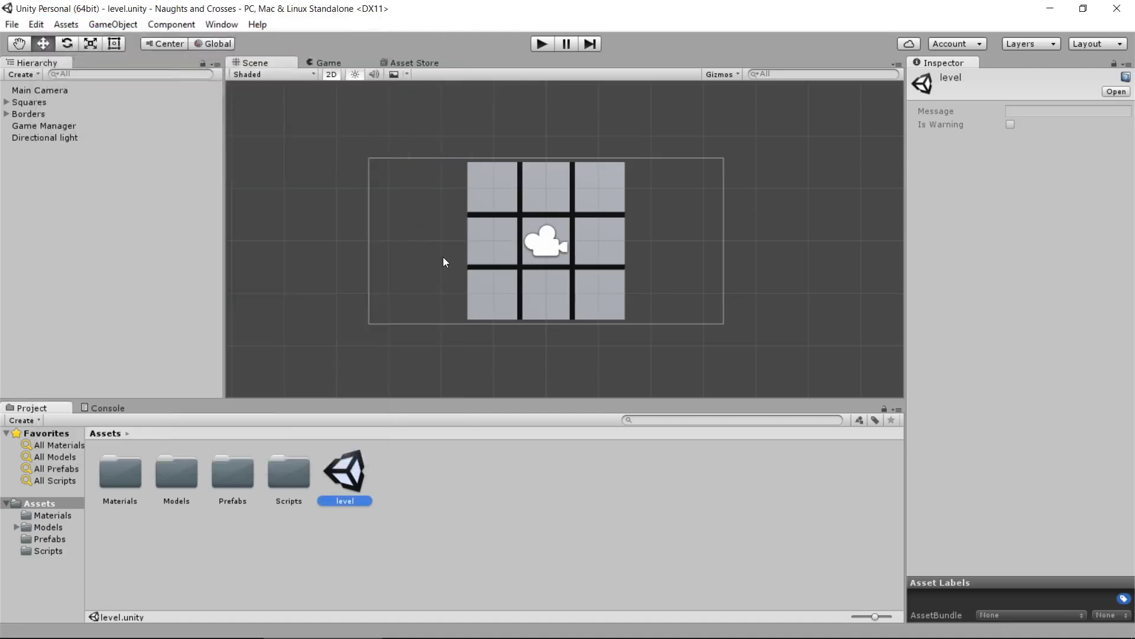